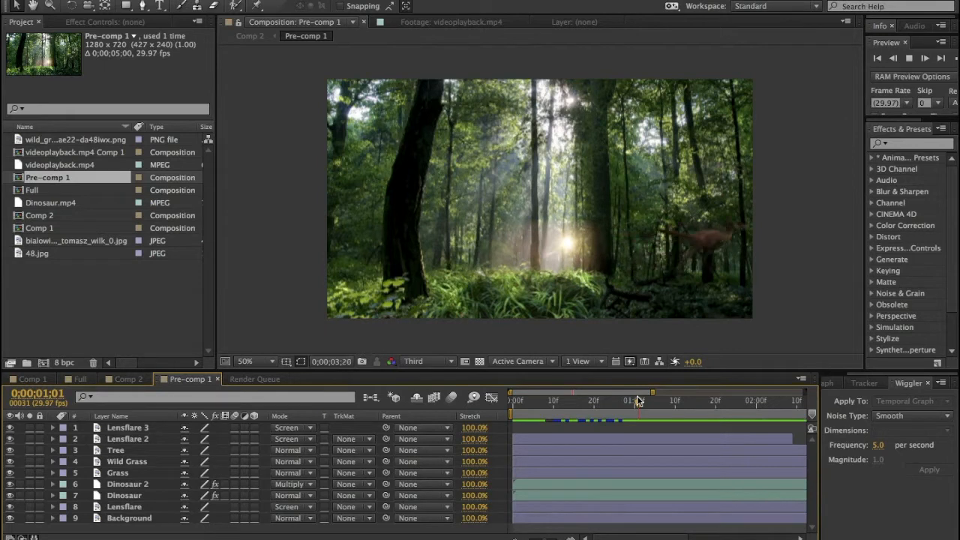
drag(528, 401, 455, 405)
click(542, 403)
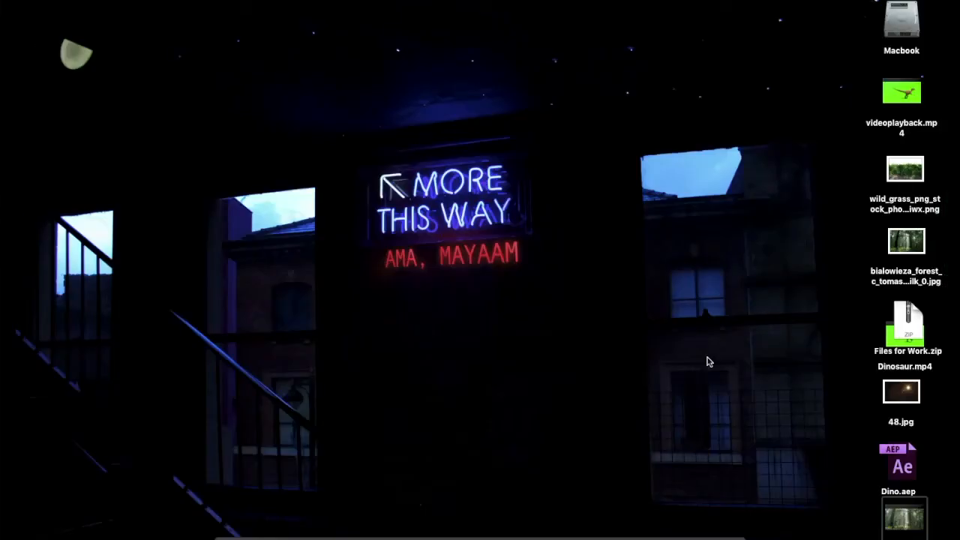
- Move the Untitled forest image and Files for Work.zip away from the other desktop files so that Dinosaur.mp4 is uncovered
drag(897, 523, 833, 512)
drag(902, 327, 795, 211)
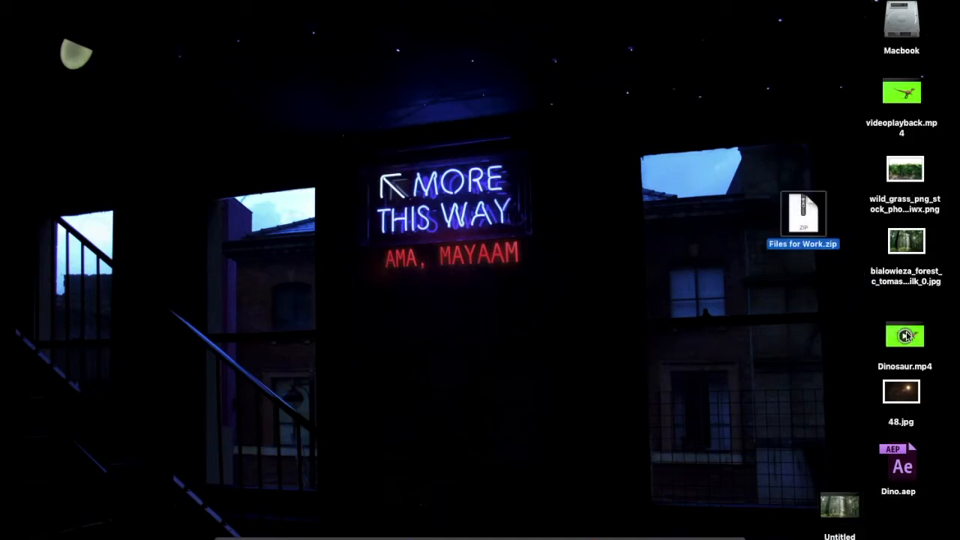
click(884, 378)
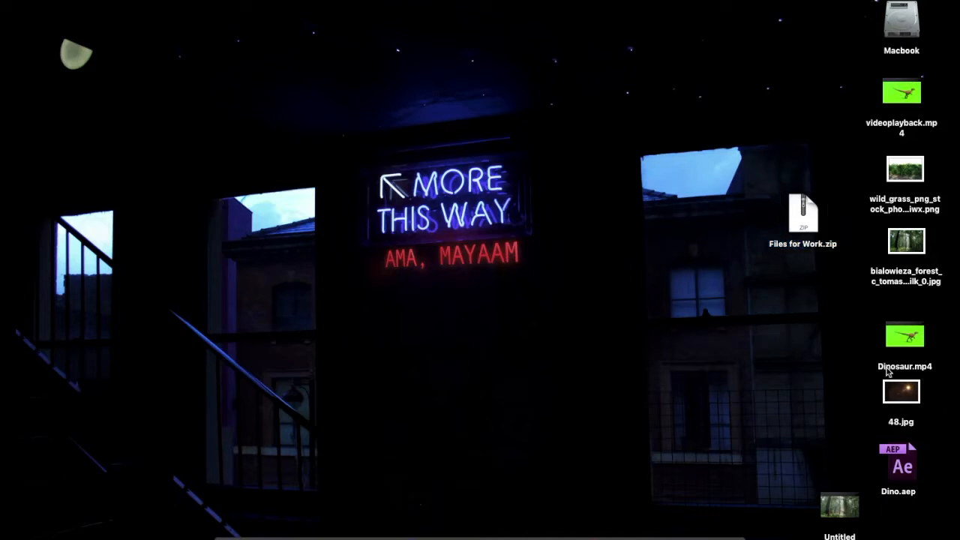
- Preview the source files on the desktop one after another: Dinosaur.mp4, 48.jpg, the bialowieza forest JPG and the wild grass PNG
click(888, 369)
key(space)
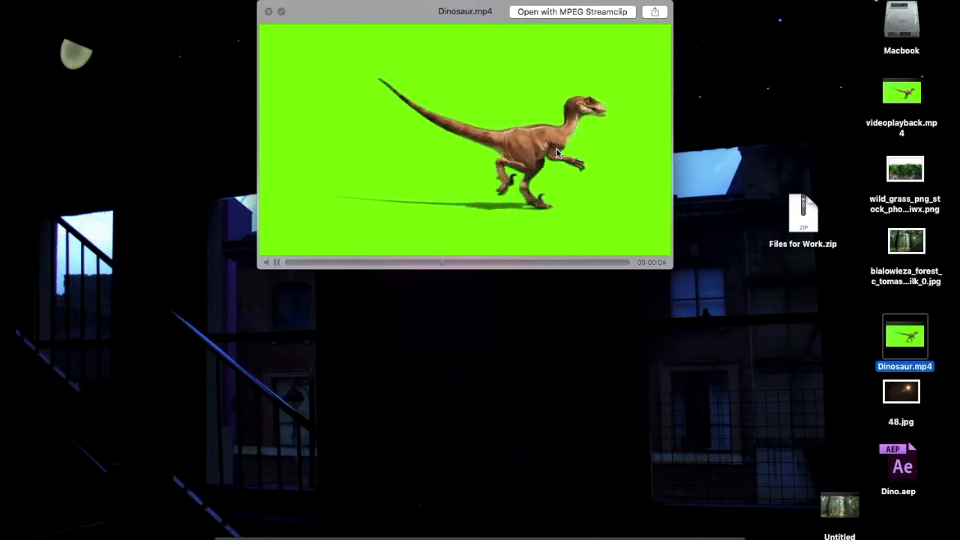
key(space)
click(889, 396)
key(space)
key(space)
click(912, 242)
key(space)
key(space)
click(906, 187)
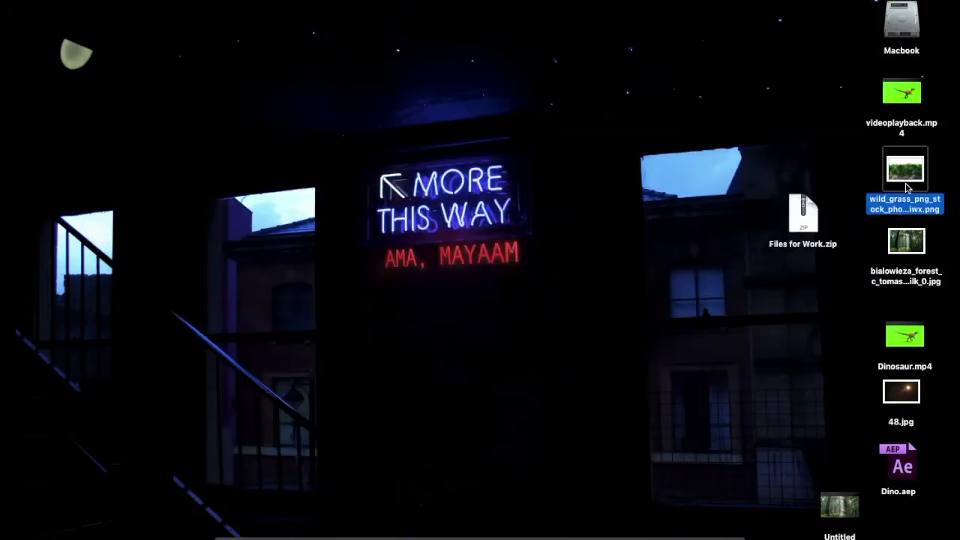
key(space)
key(space)
- Place Files for Work.zip beside Dinosaur.mp4 on the desktop and switch to the Dino.aep project in After Effects
drag(805, 235, 817, 362)
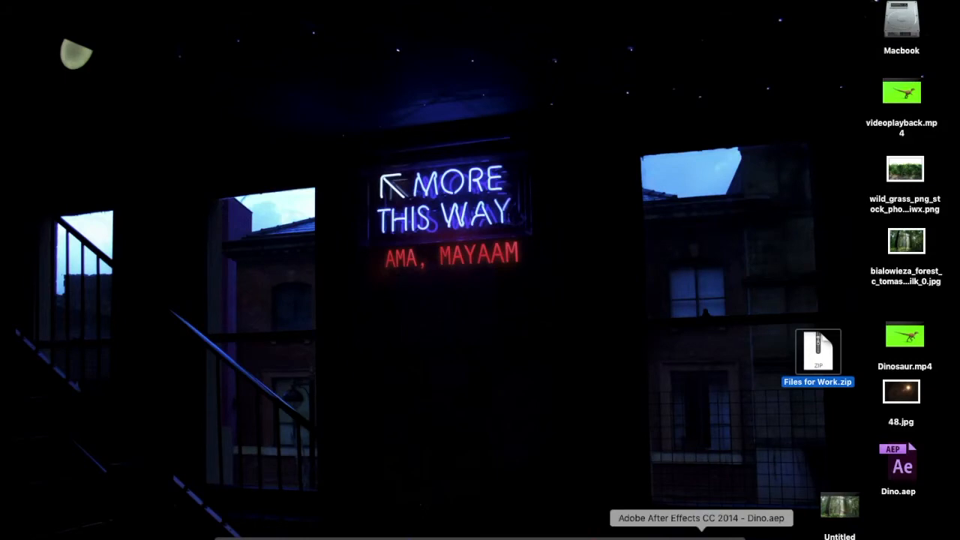
click(665, 529)
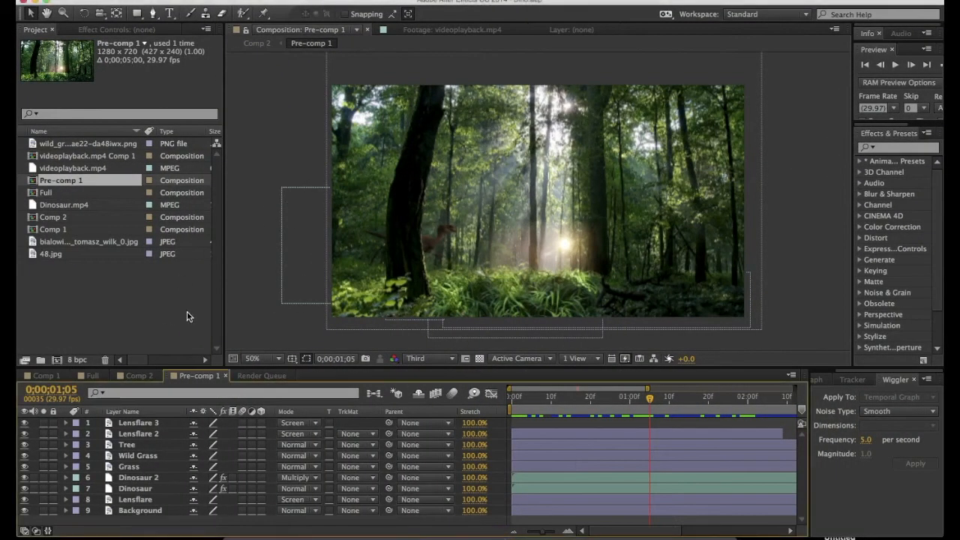
- Play and scrub through Pre-comp 1 to examine how the dinosaur runs behind the tree and grass and past the lens flare
drag(534, 399, 633, 397)
key(space)
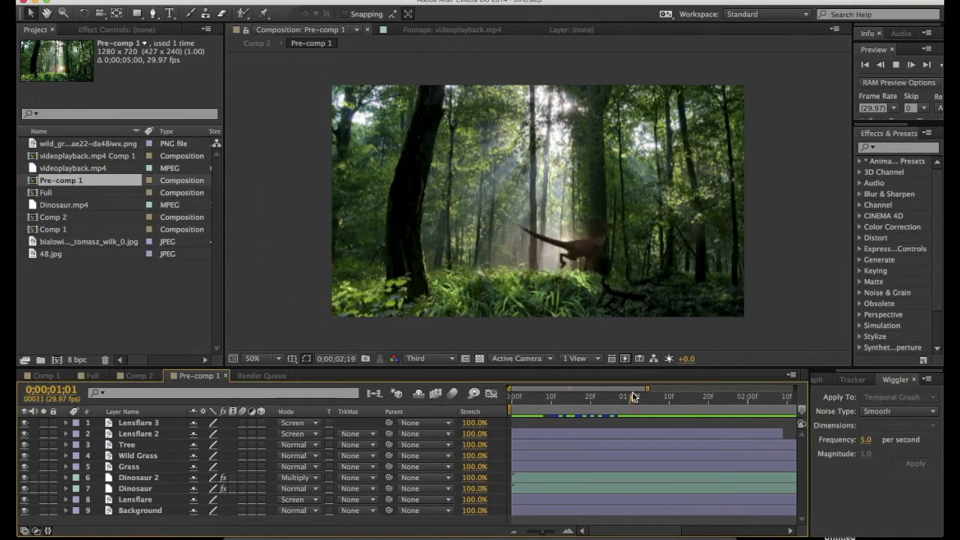
key(space)
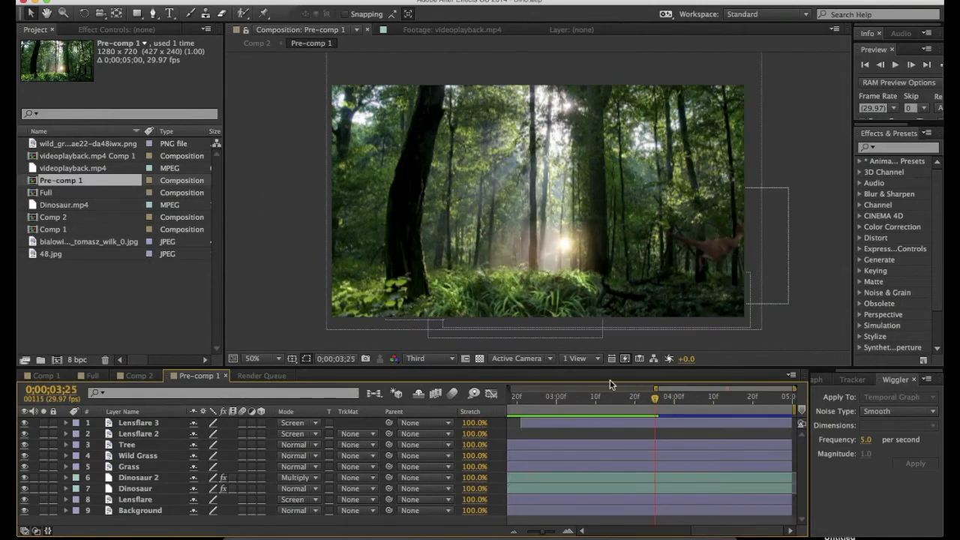
drag(525, 398, 456, 404)
click(539, 399)
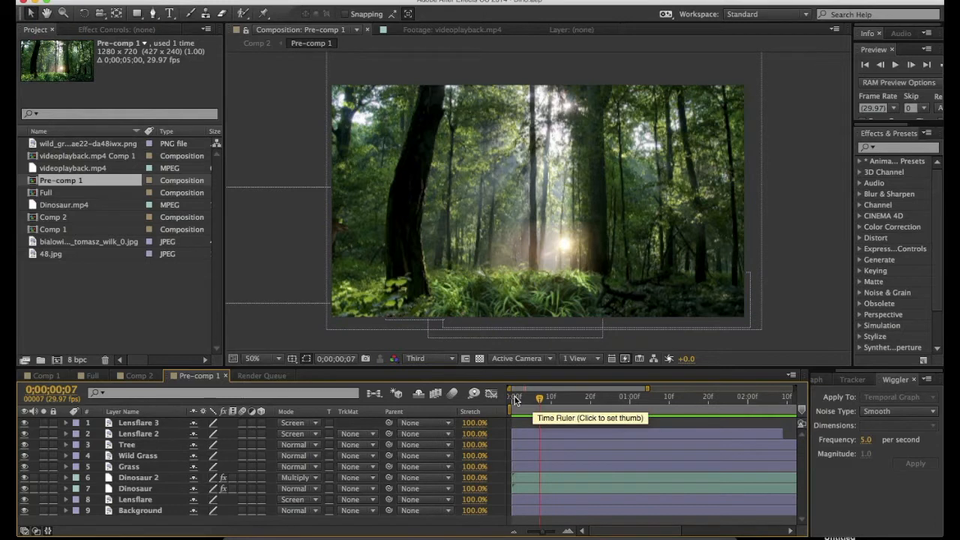
click(514, 400)
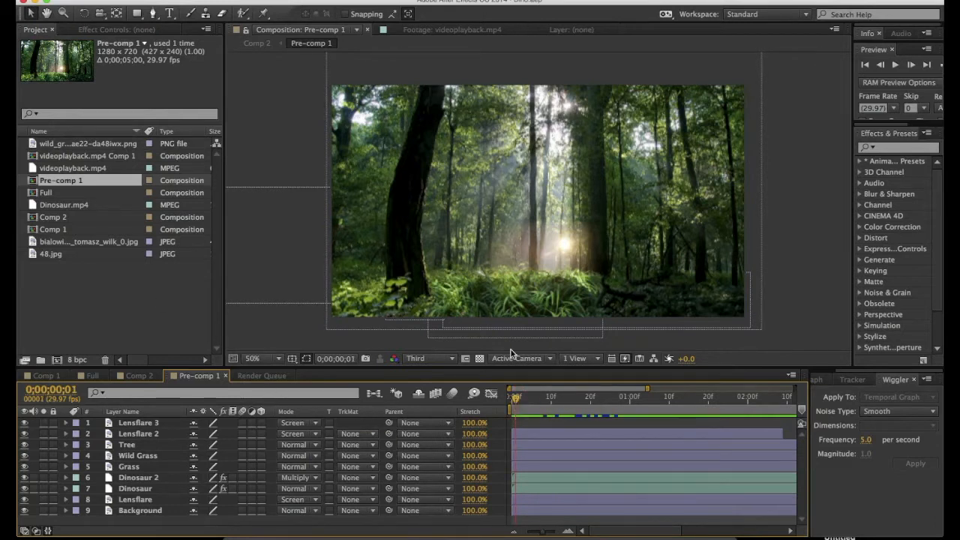
drag(515, 402, 709, 405)
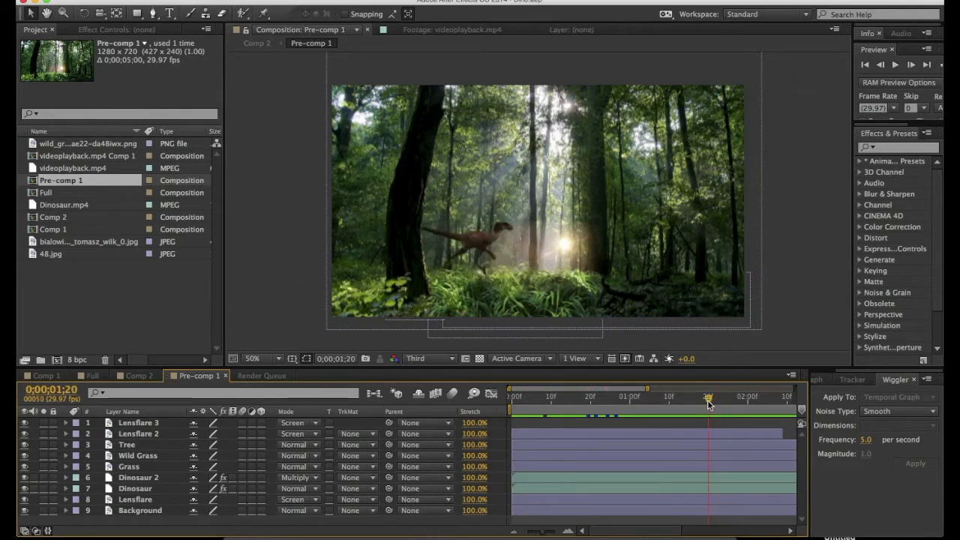
click(572, 403)
key(space)
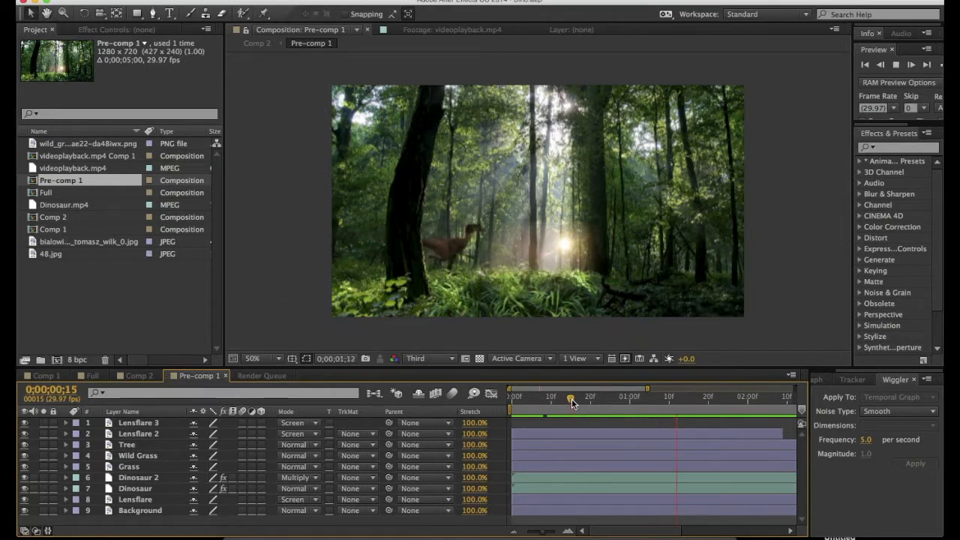
key(space)
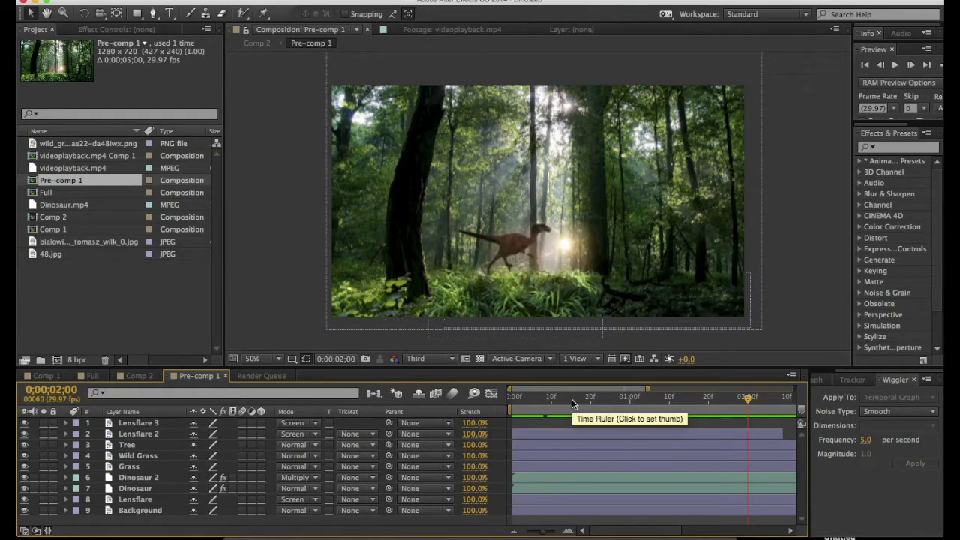
drag(582, 399, 676, 397)
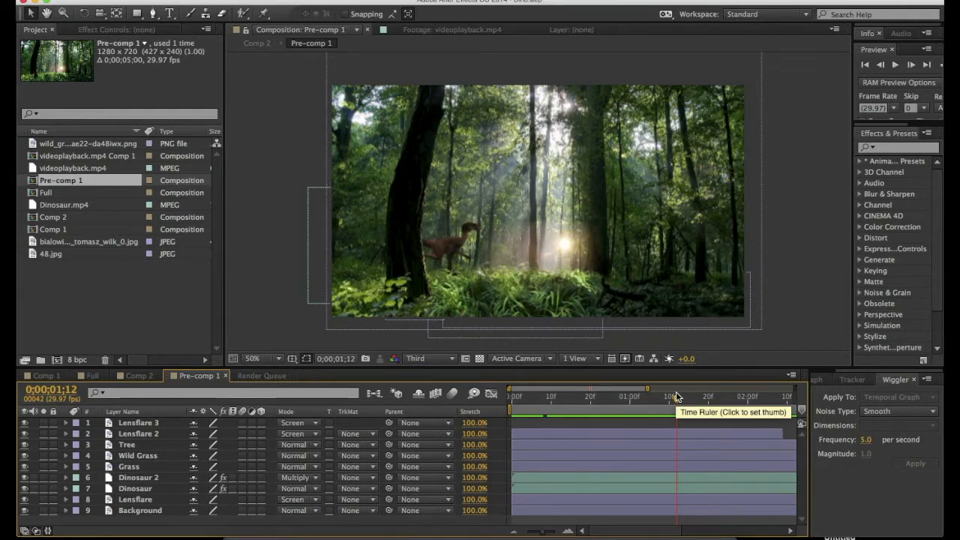
drag(522, 401, 615, 403)
drag(513, 403, 753, 434)
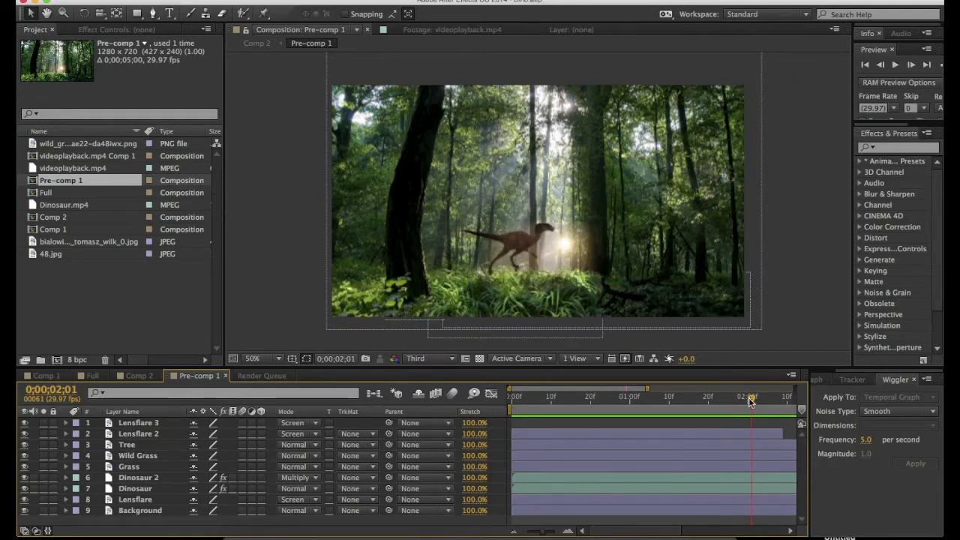
drag(751, 401, 657, 405)
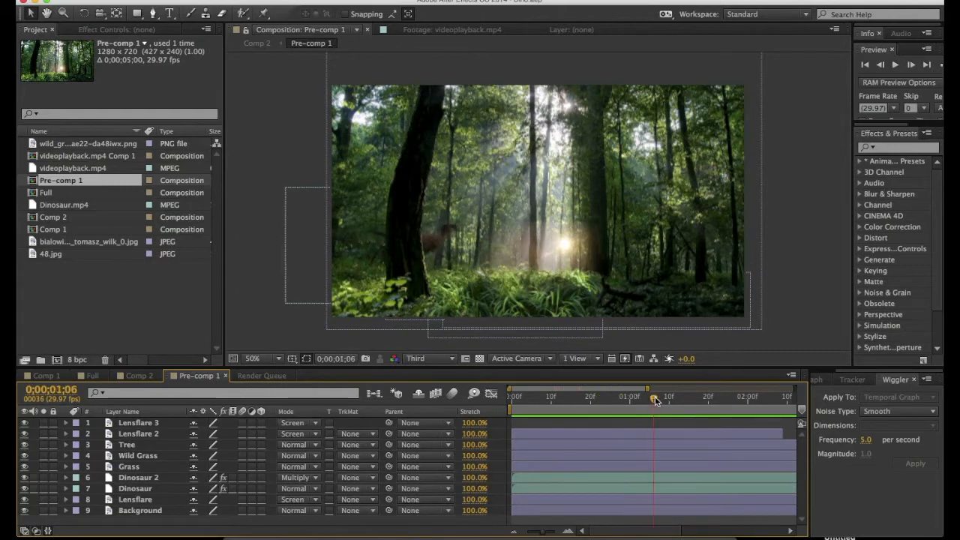
drag(658, 400, 681, 402)
key(space)
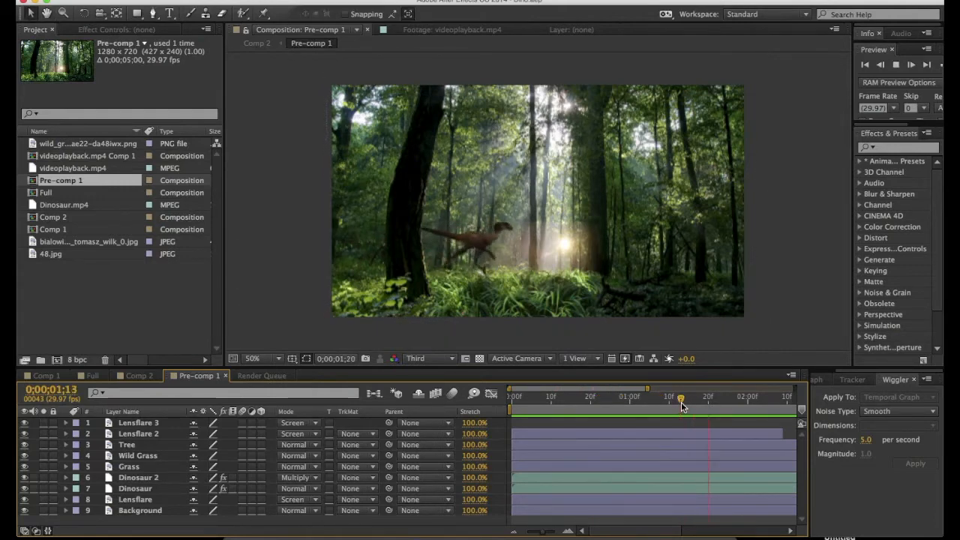
key(space)
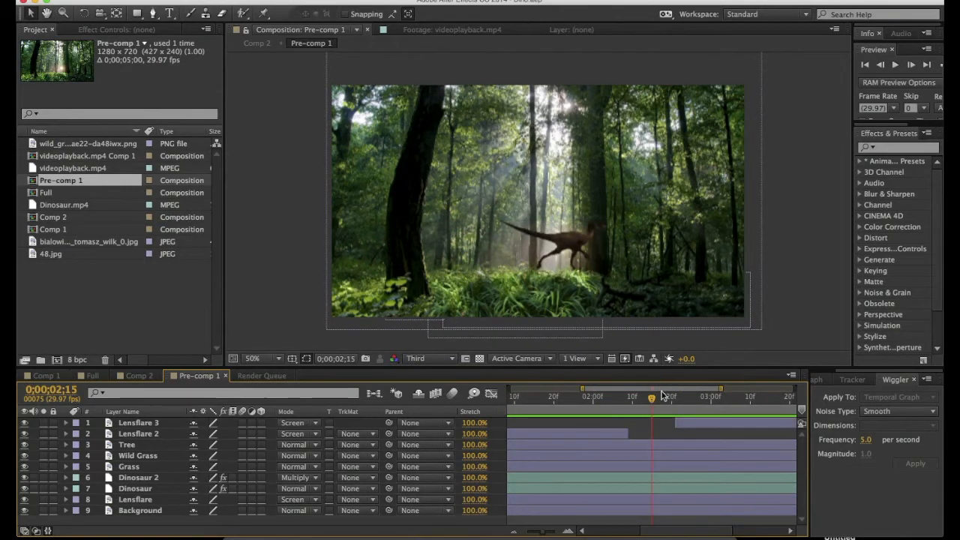
drag(682, 399, 549, 405)
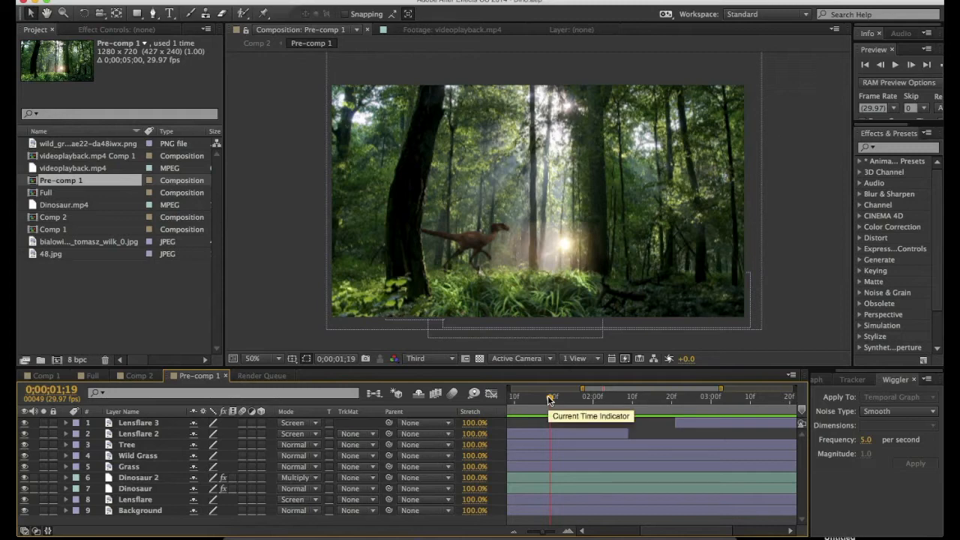
drag(549, 400, 464, 380)
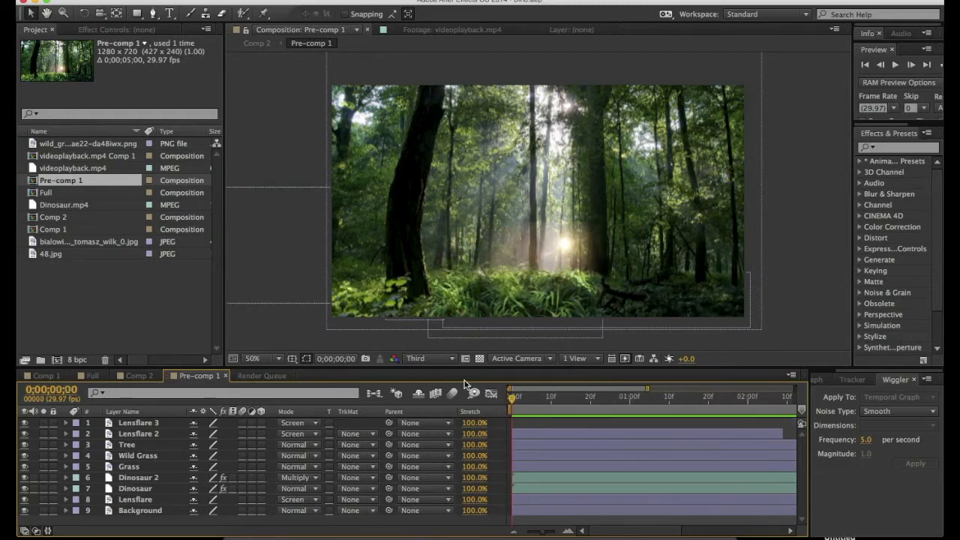
- Create a new composition named Dinosaur Running at 1280 x 720 px and 29.97 fps with a duration of 6 seconds
click(201, 1)
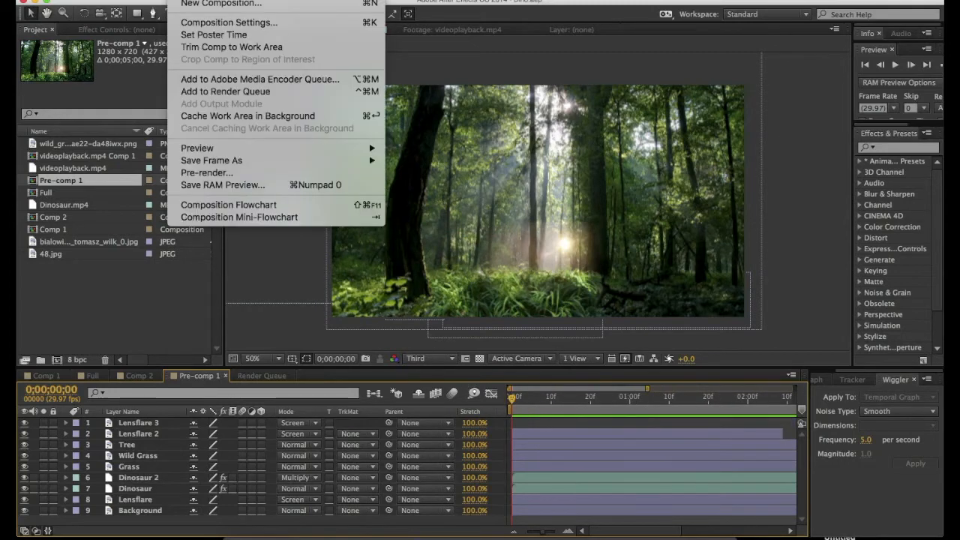
click(197, 3)
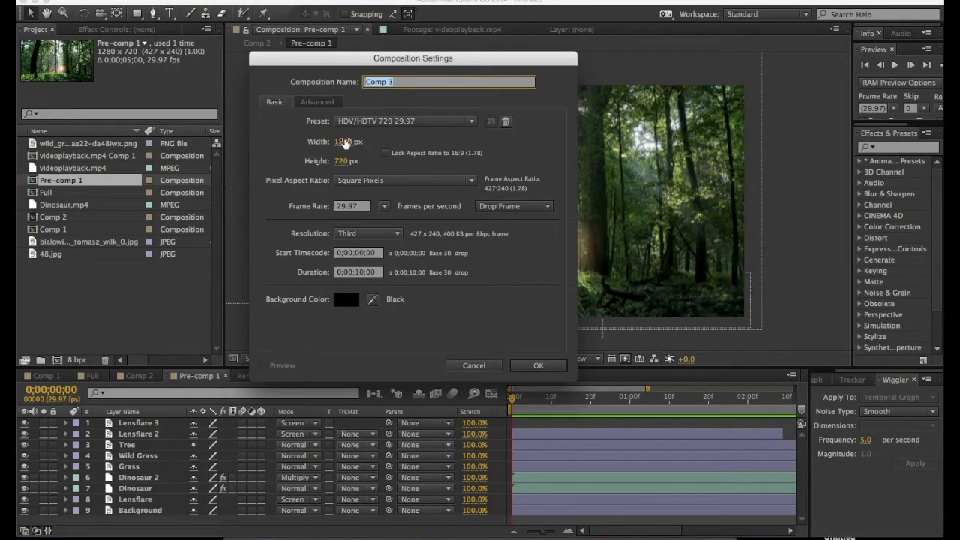
text(Dinosaur Running)
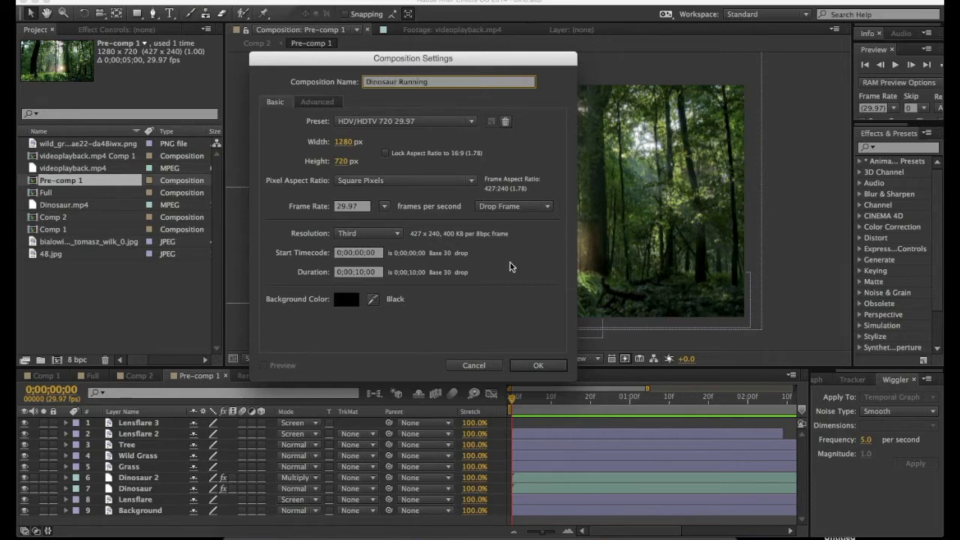
click(361, 271)
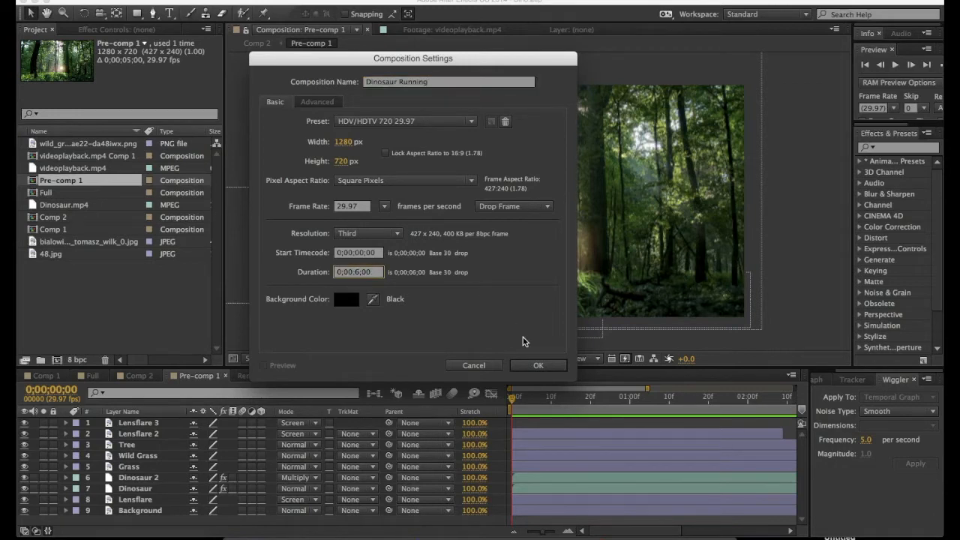
click(534, 365)
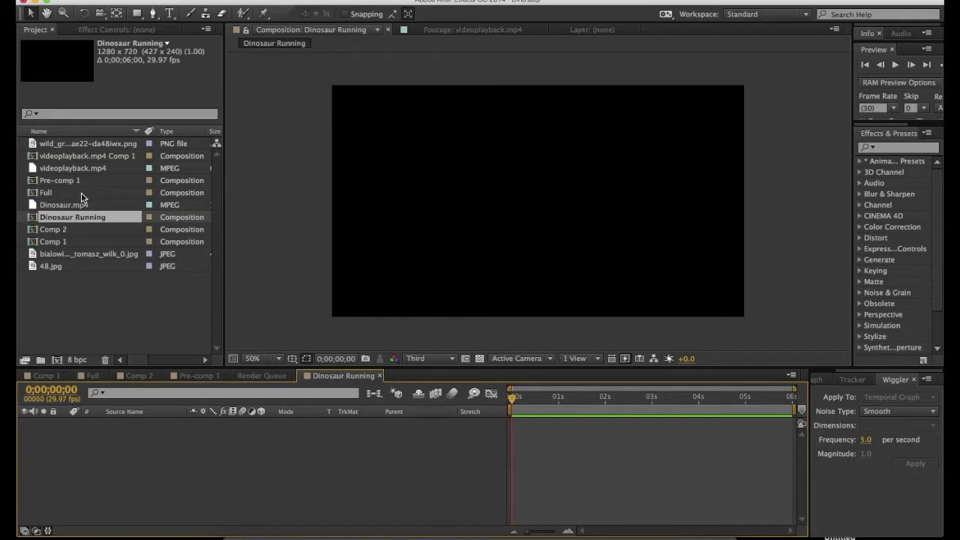
- Add the bialowieza forest JPG from the project files to the Dinosaur Running composition as a layer
click(57, 258)
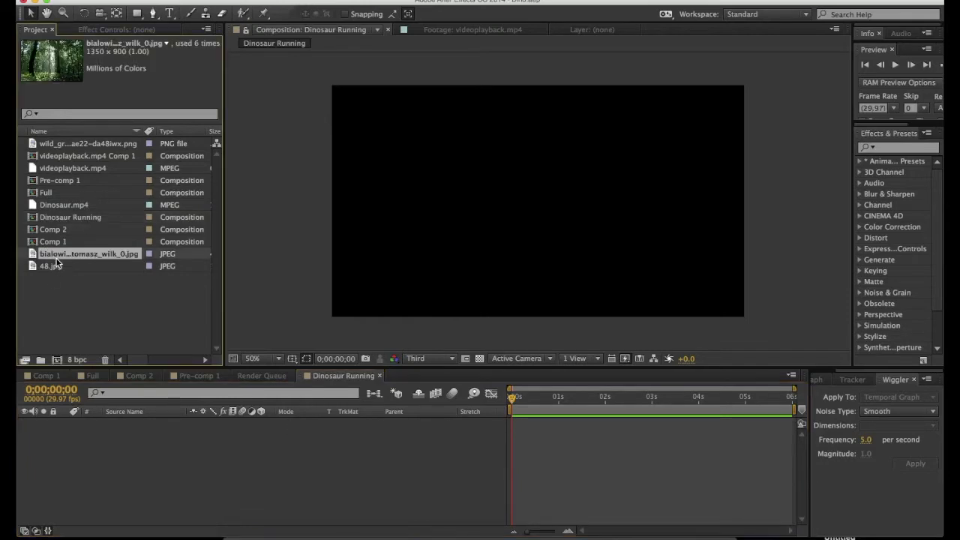
drag(52, 259, 193, 505)
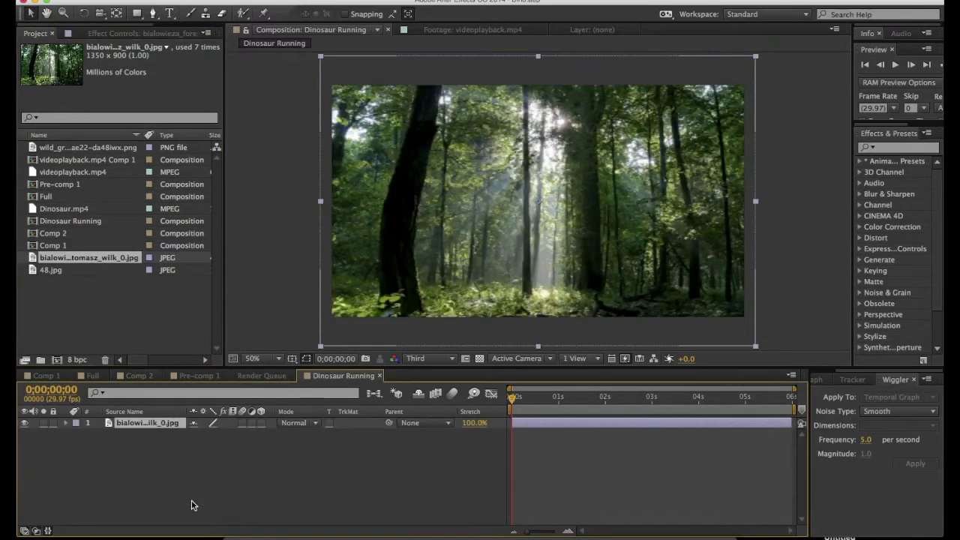
- Scale the forest image down to about the frame's width, shift it up slightly, and set the preview resolution to Full
drag(321, 346, 323, 342)
click(444, 365)
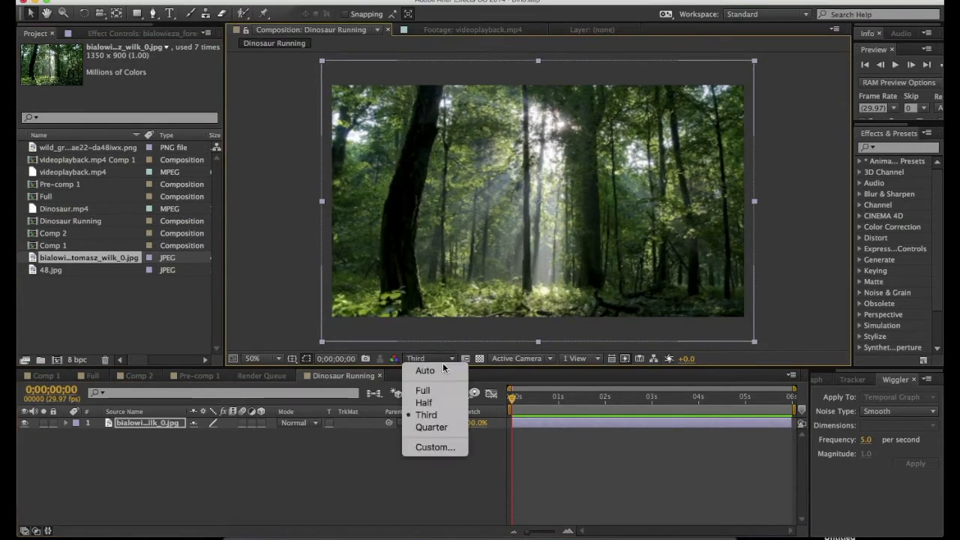
click(441, 392)
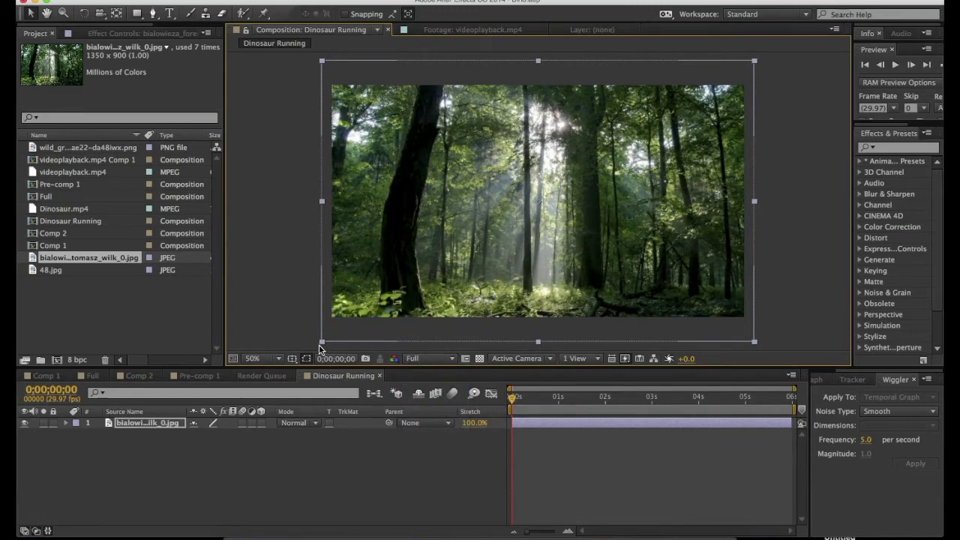
drag(322, 343, 330, 336)
mouse_move(399, 318)
mouse_down()
mouse_move(396, 299)
mouse_move(401, 311)
mouse_up()
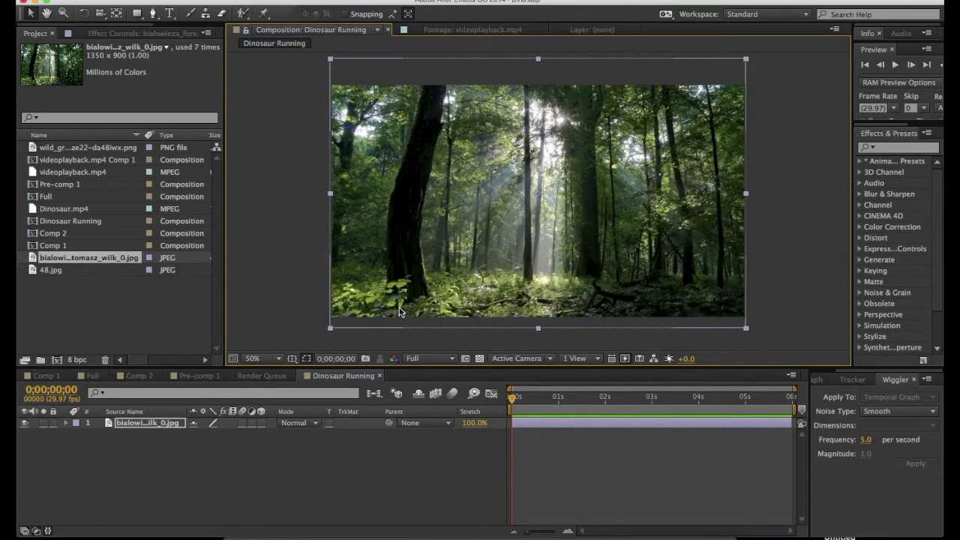
- Rename the forest image layer as Background and duplicate it
click(229, 484)
click(139, 426)
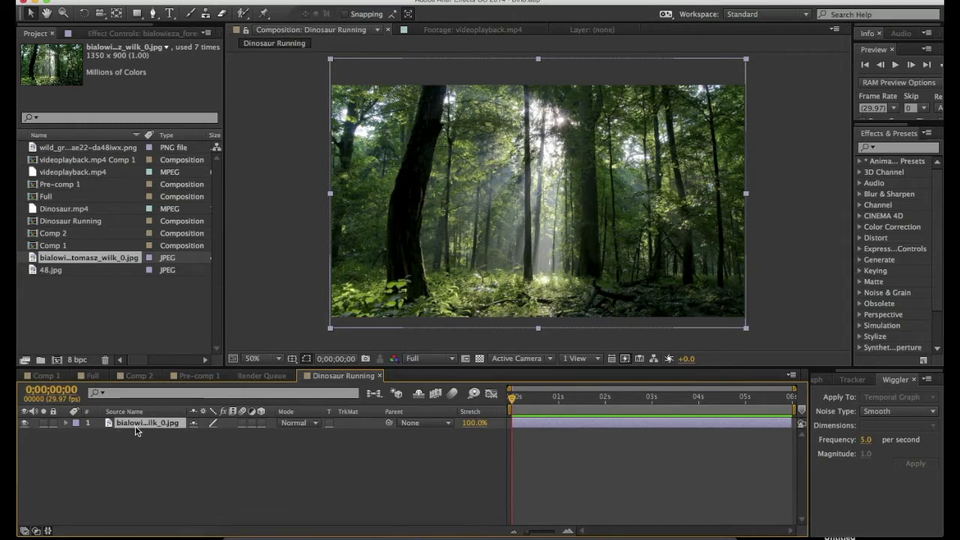
key(Return)
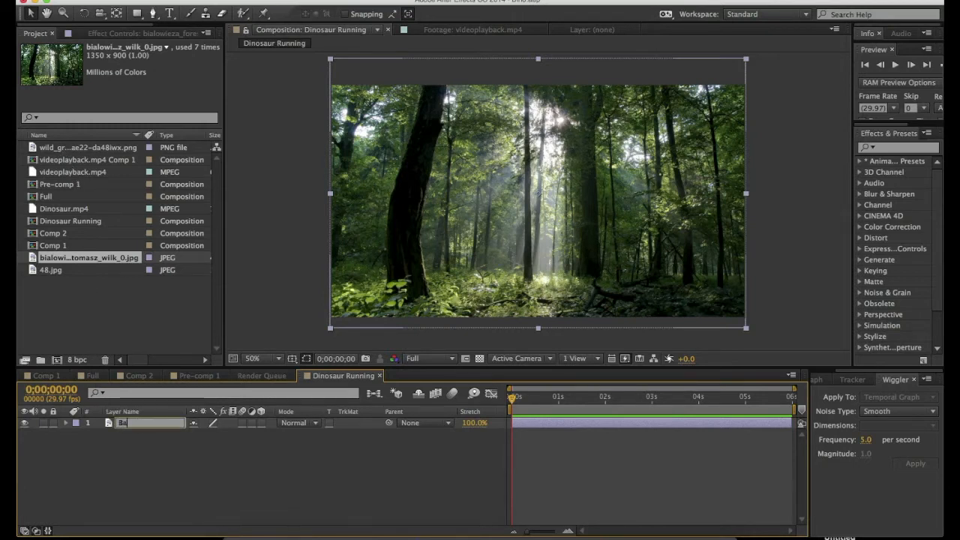
text(Background)
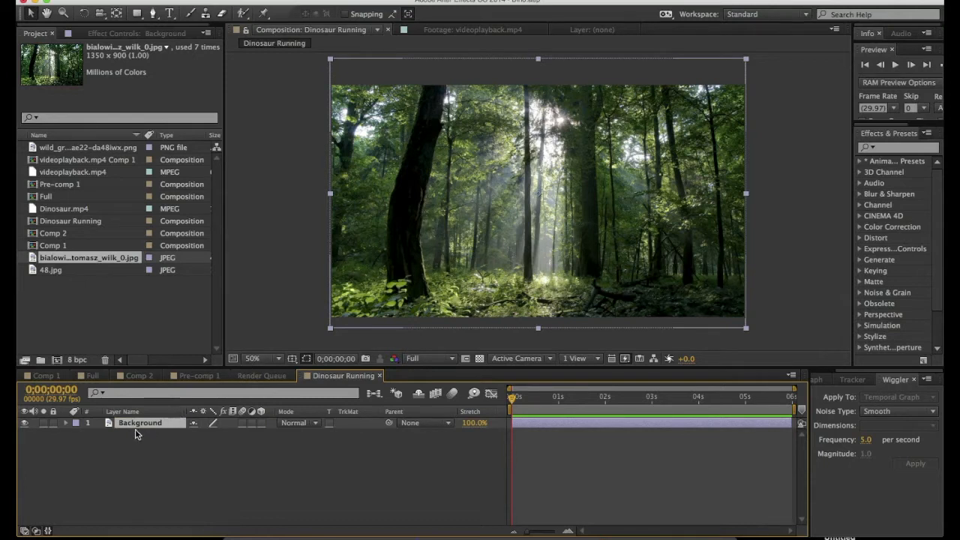
key(super+d)
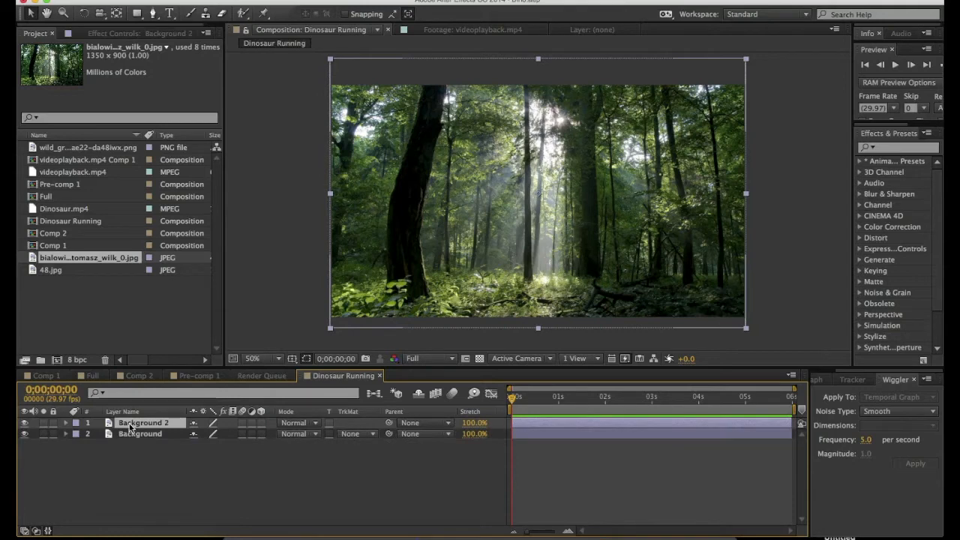
double_click(146, 423)
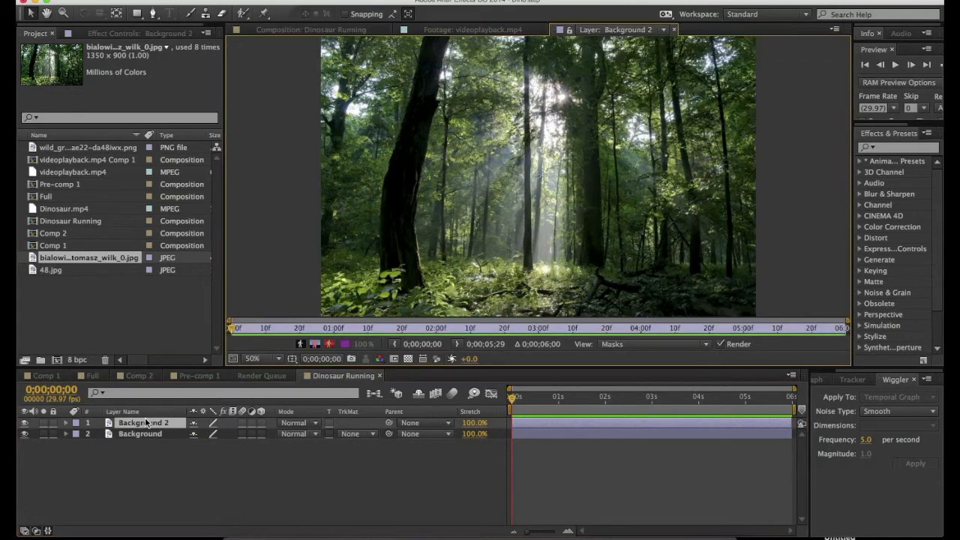
click(304, 29)
key(KP_Enter)
click(330, 30)
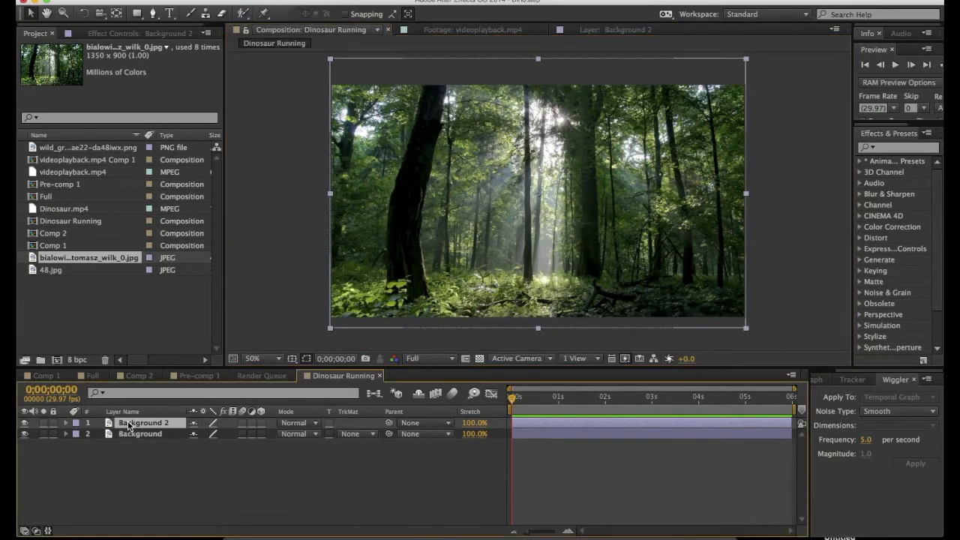
- Rename the duplicated background layer as Tree
key(Return)
text(Tree)
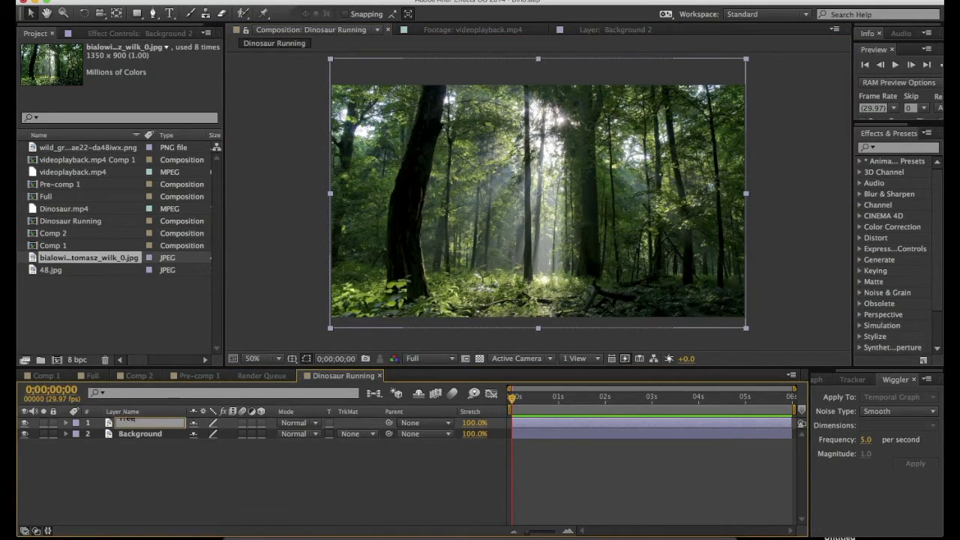
key(Return)
click(138, 448)
- Draw a closed Pen mask on the Tree layer around the large dark trunk, from the plants at its base to the top
click(139, 424)
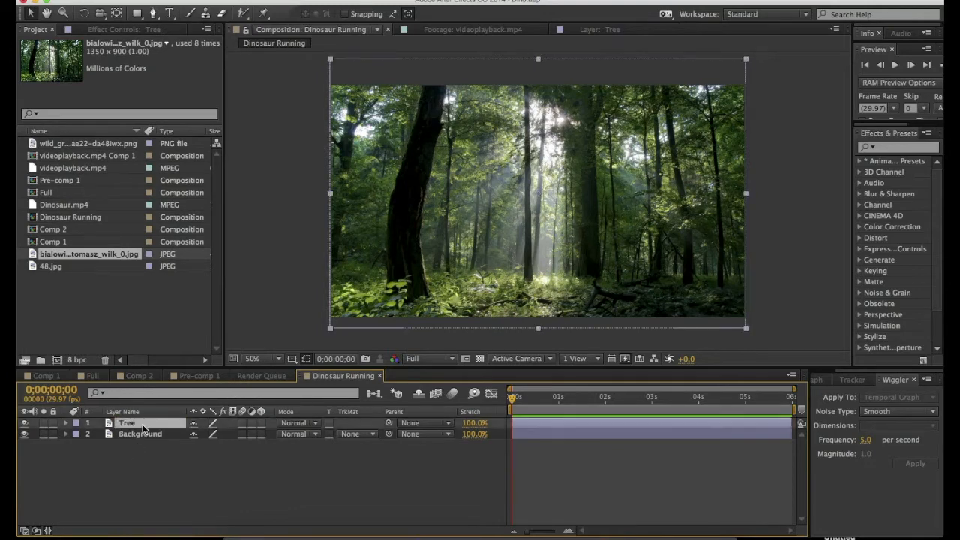
click(153, 13)
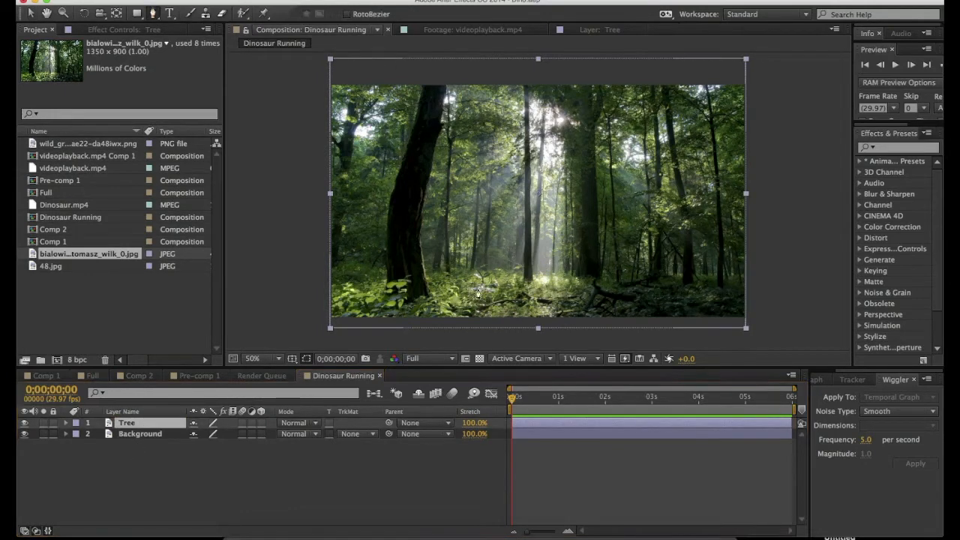
click(389, 303)
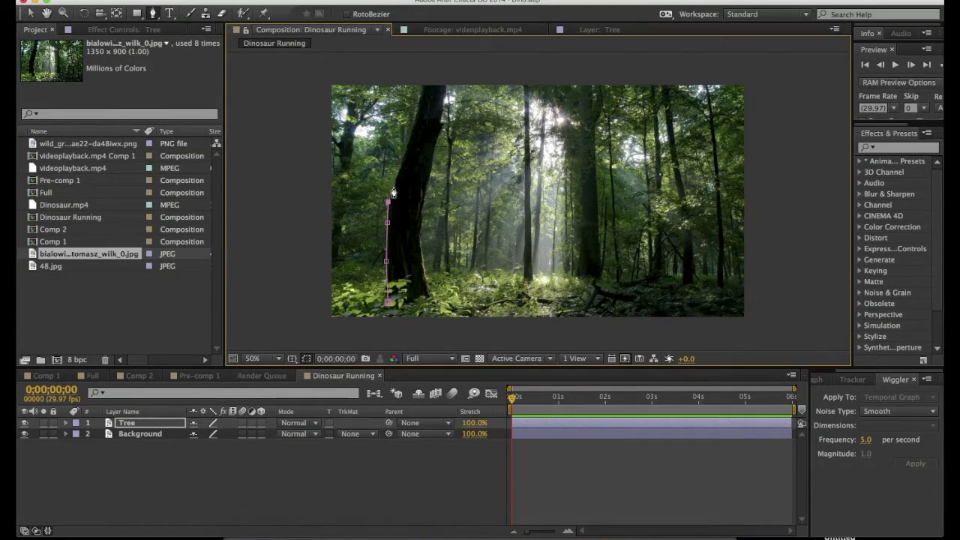
click(404, 152)
click(420, 94)
click(437, 139)
click(428, 180)
click(421, 216)
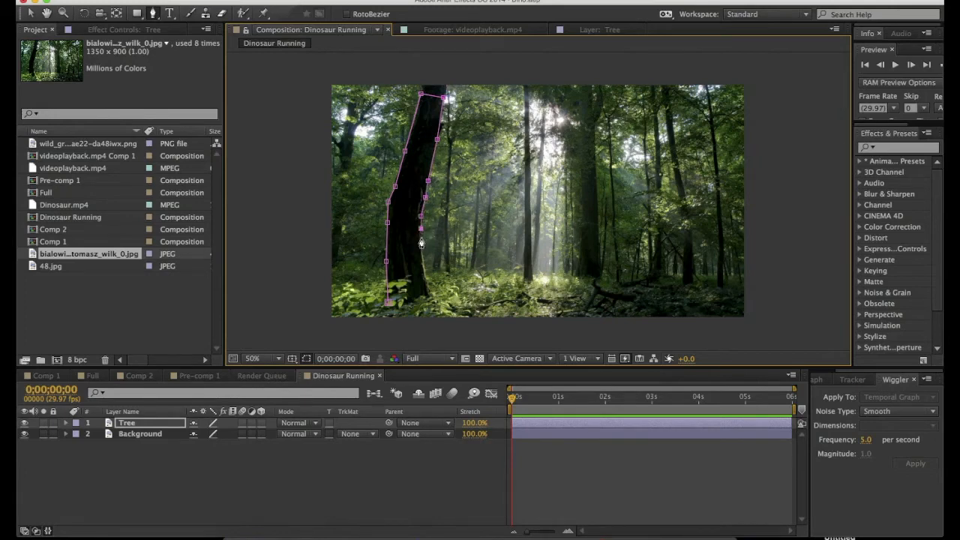
click(419, 241)
click(422, 259)
click(388, 304)
click(161, 517)
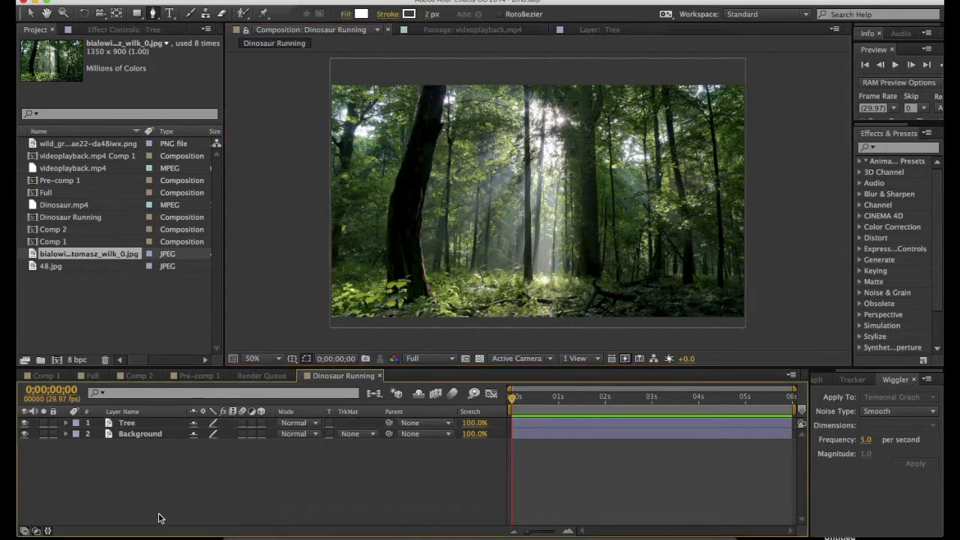
- Check the tree cutout by hiding and reshowing the Background layer, and inspect the mask outline on the Tree layer
click(24, 434)
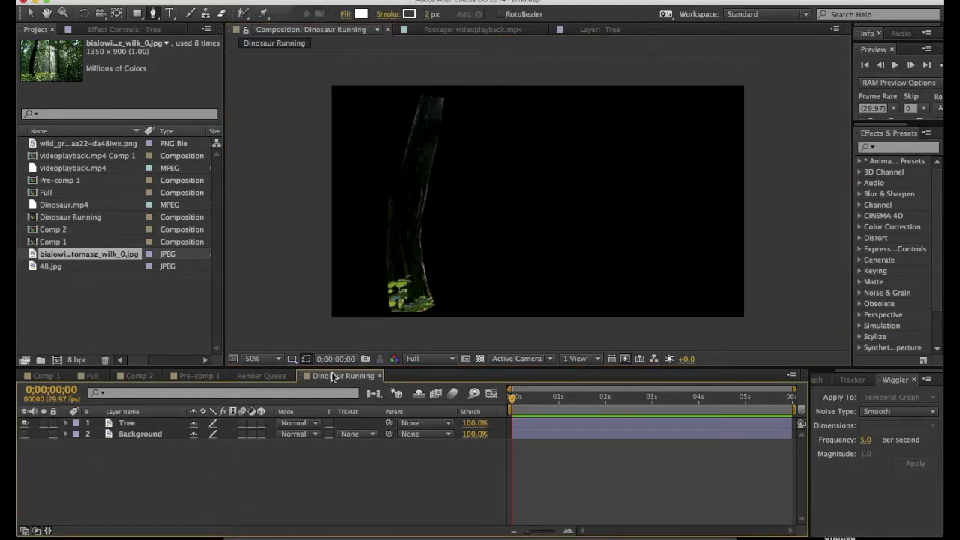
click(24, 434)
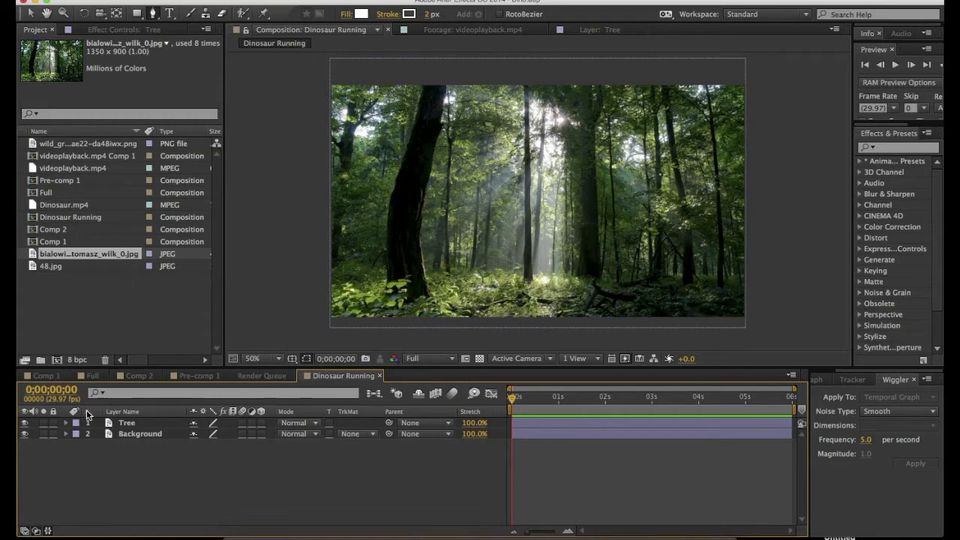
click(121, 426)
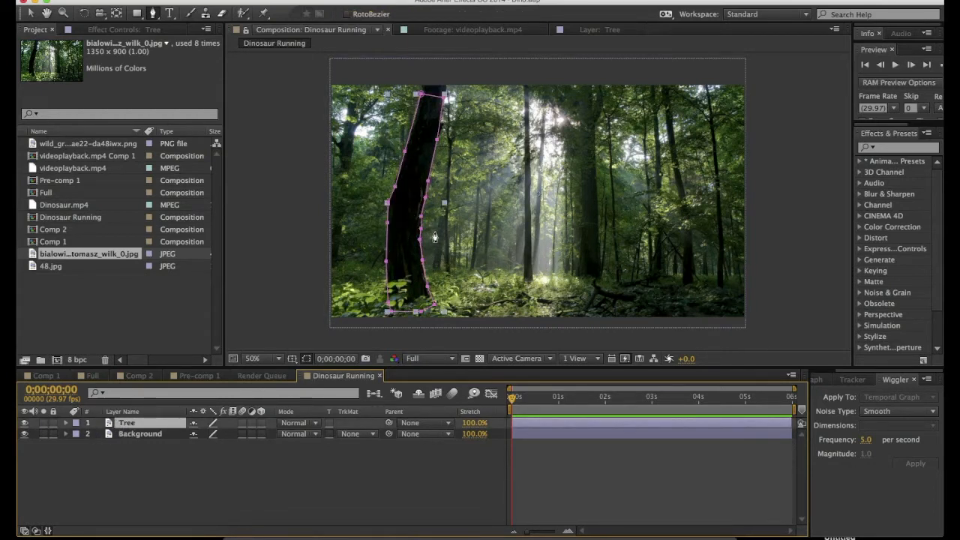
click(160, 454)
click(132, 435)
click(136, 426)
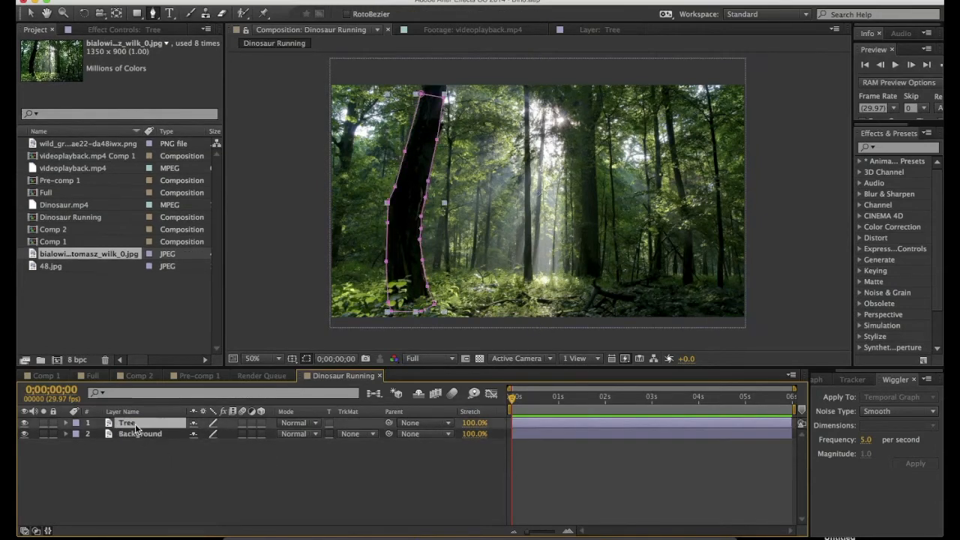
click(168, 456)
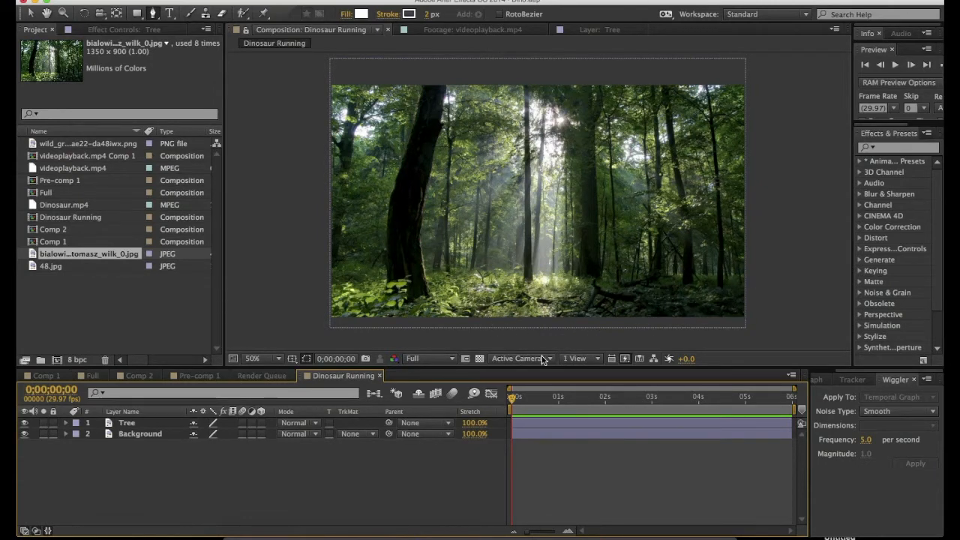
- Duplicate the Background layer, move the copy above Tree in the layer stack, and rename it as Grass
click(126, 434)
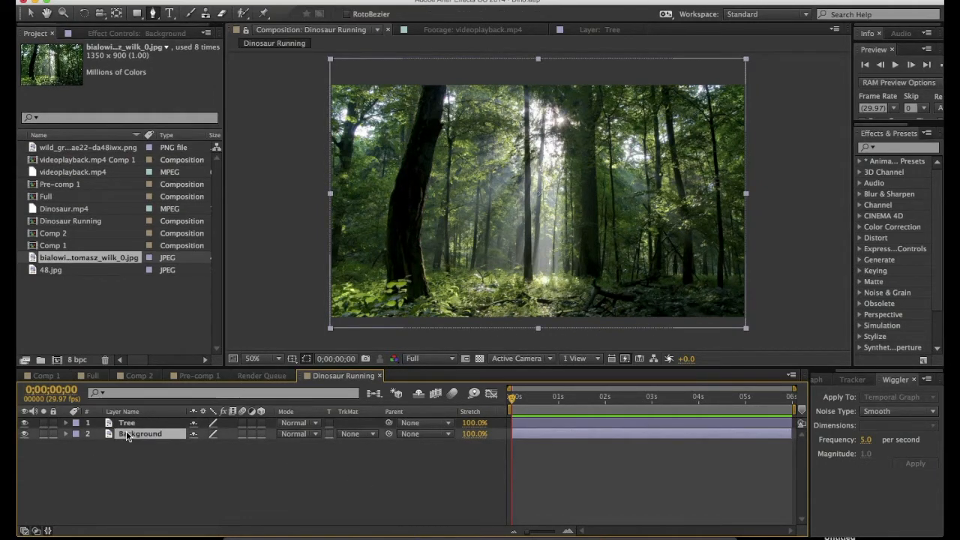
key(ctrl+d)
drag(126, 435, 133, 422)
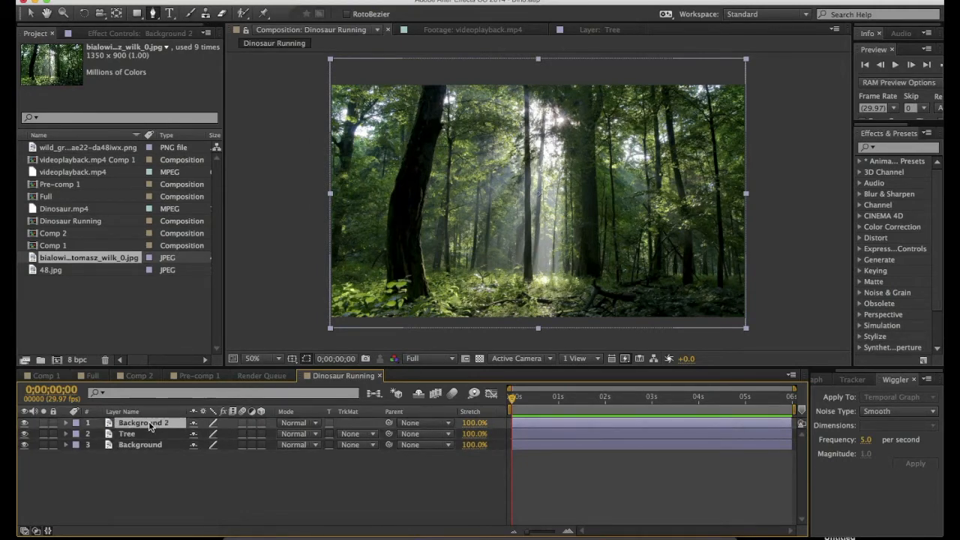
key(Return)
text(Grass)
key(Return)
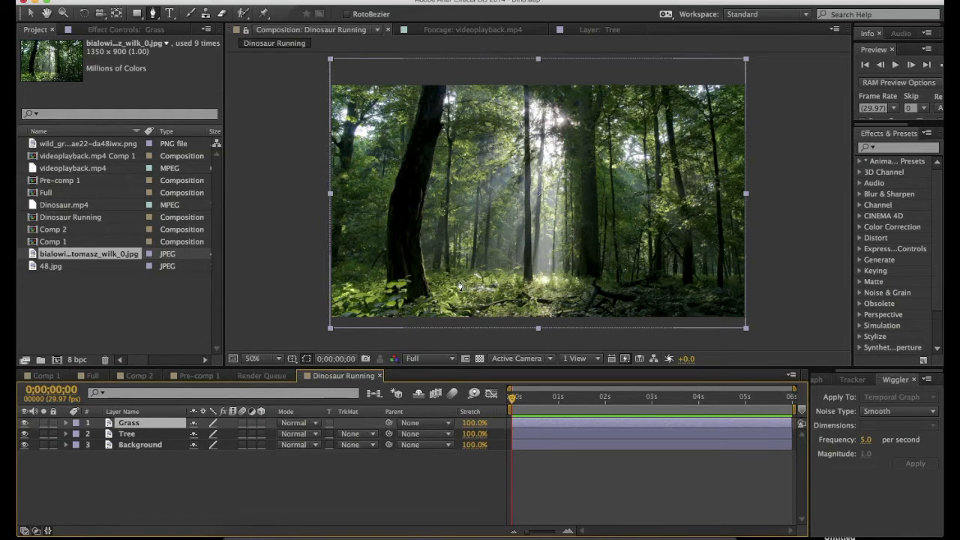
- Draw a closed Pen mask on the Grass layer along the undergrowth's upper edge, from beside the large trunk past the frame's far side and underneath
click(458, 280)
drag(477, 276, 480, 274)
click(503, 279)
click(532, 283)
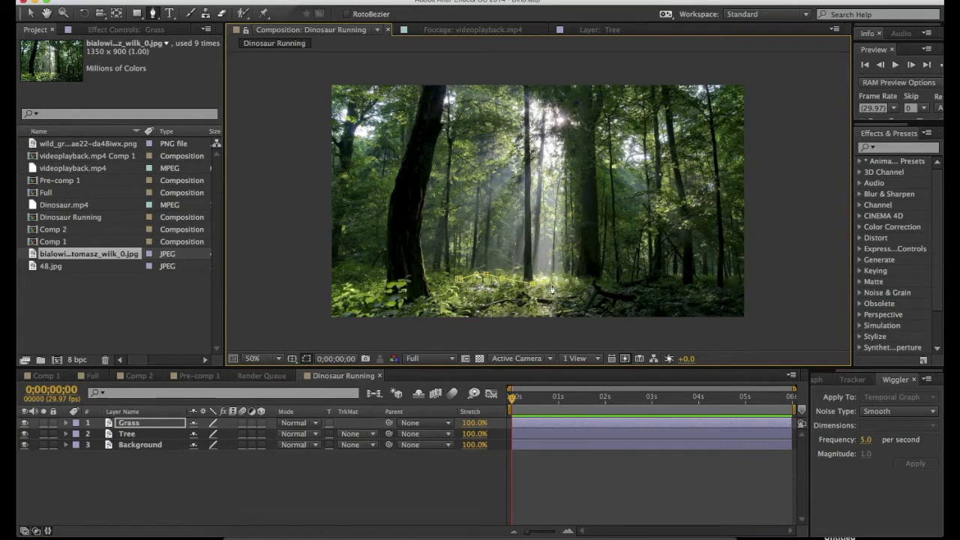
click(578, 286)
click(594, 280)
click(601, 290)
click(618, 289)
click(629, 288)
click(649, 285)
click(657, 286)
click(679, 288)
click(690, 288)
click(704, 289)
click(718, 294)
click(728, 285)
click(740, 289)
click(753, 292)
click(756, 315)
click(603, 328)
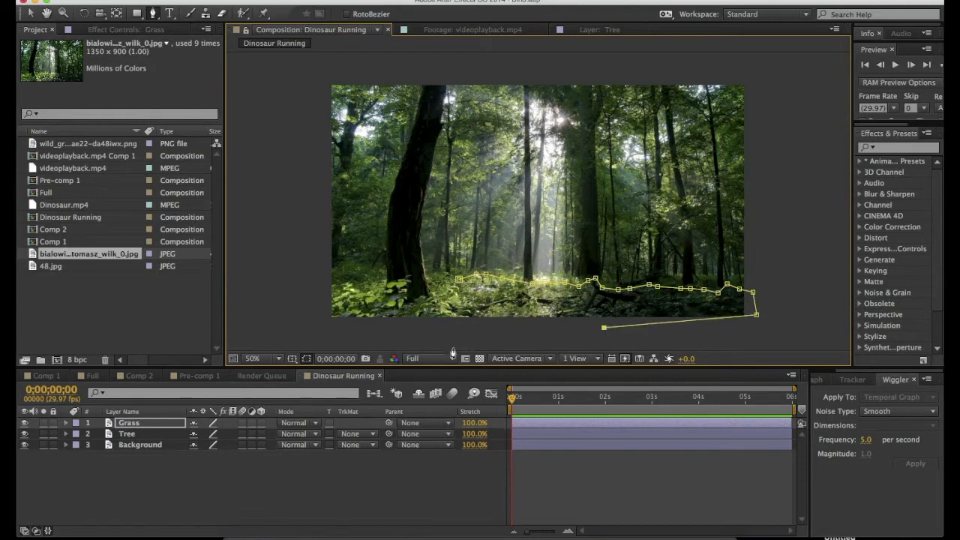
click(432, 340)
click(458, 281)
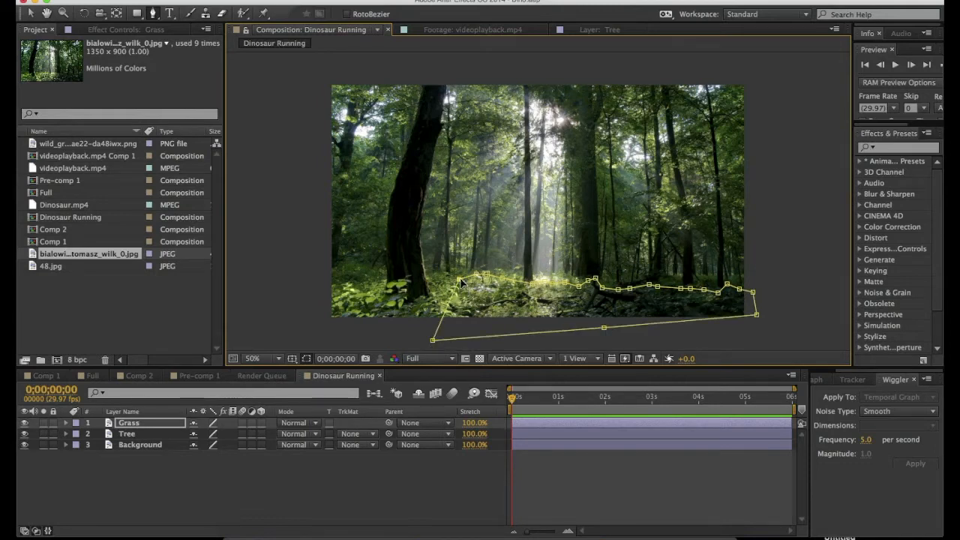
click(137, 482)
- Feather the Grass layer's mask by 46 pixels, keeping the Tree and Background layers hidden only during the adjustment
drag(24, 433, 24, 445)
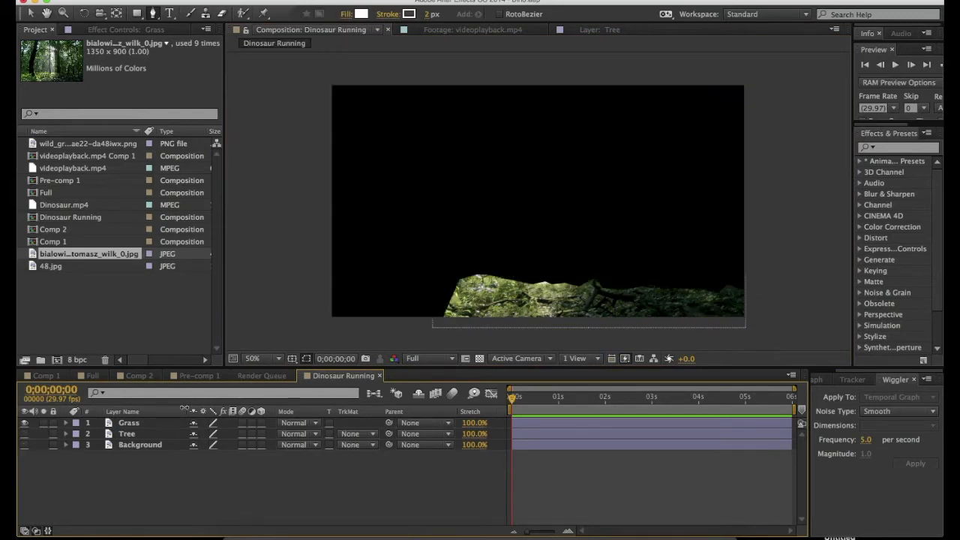
click(130, 423)
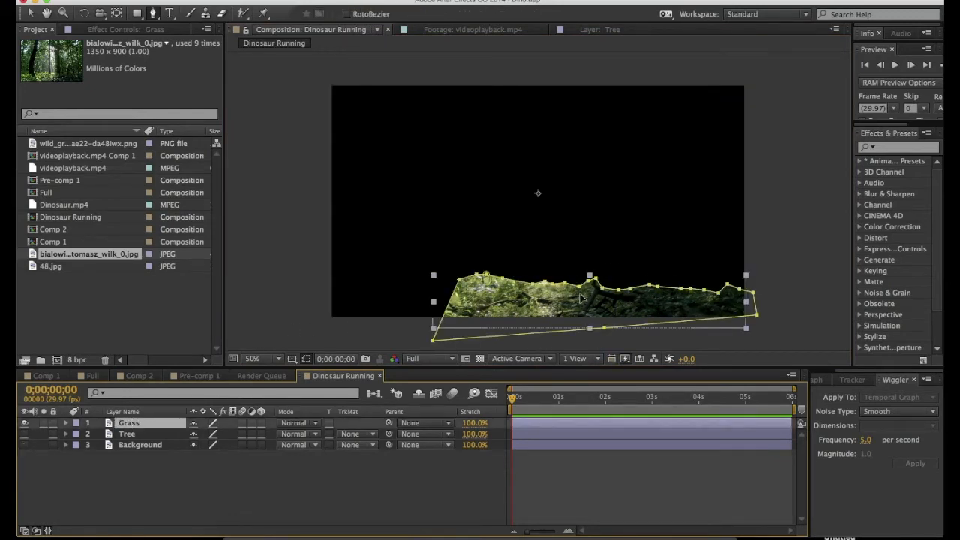
click(65, 423)
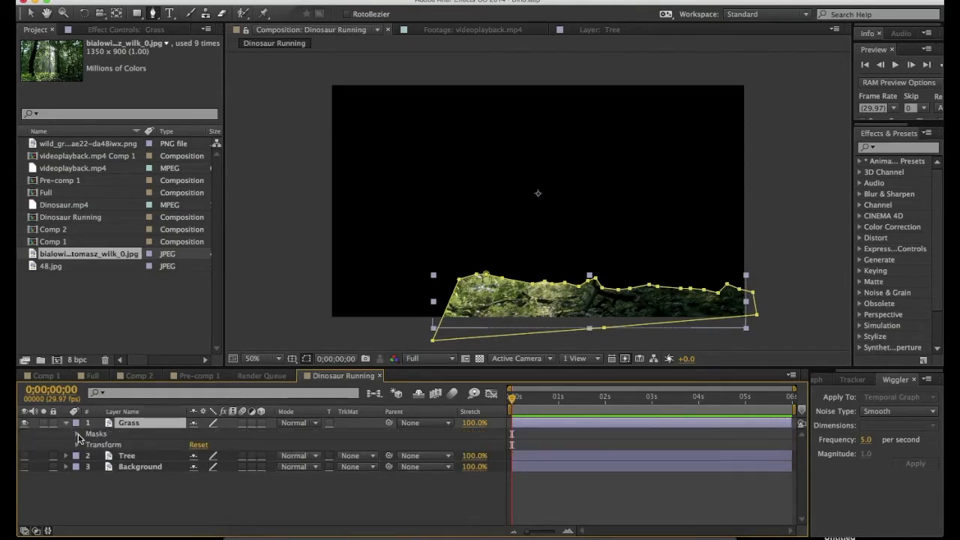
click(77, 435)
click(88, 445)
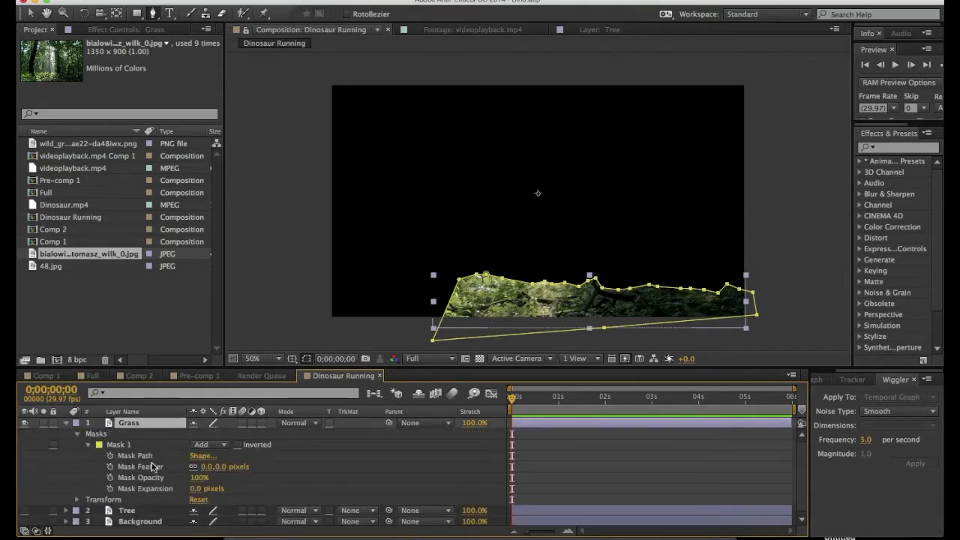
drag(204, 466, 232, 465)
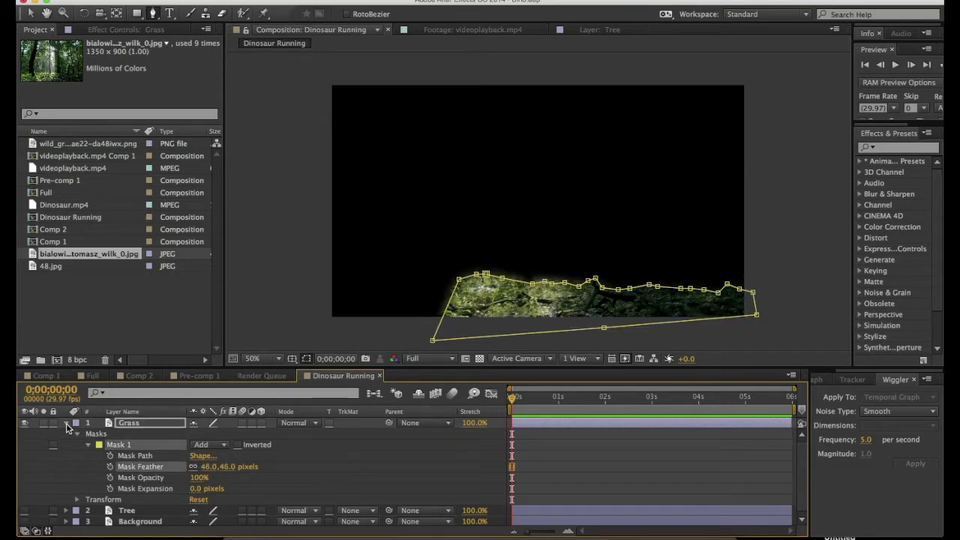
click(67, 425)
click(96, 460)
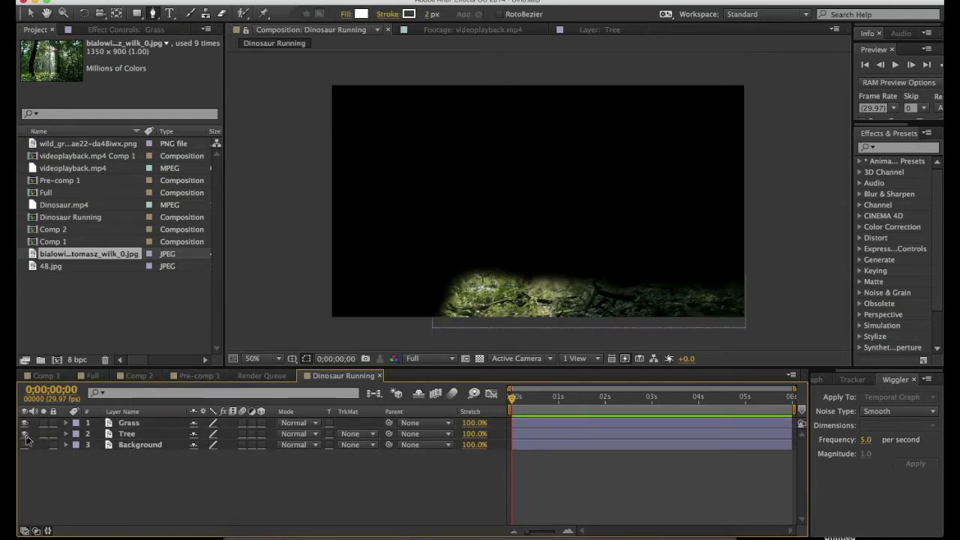
click(25, 433)
click(24, 445)
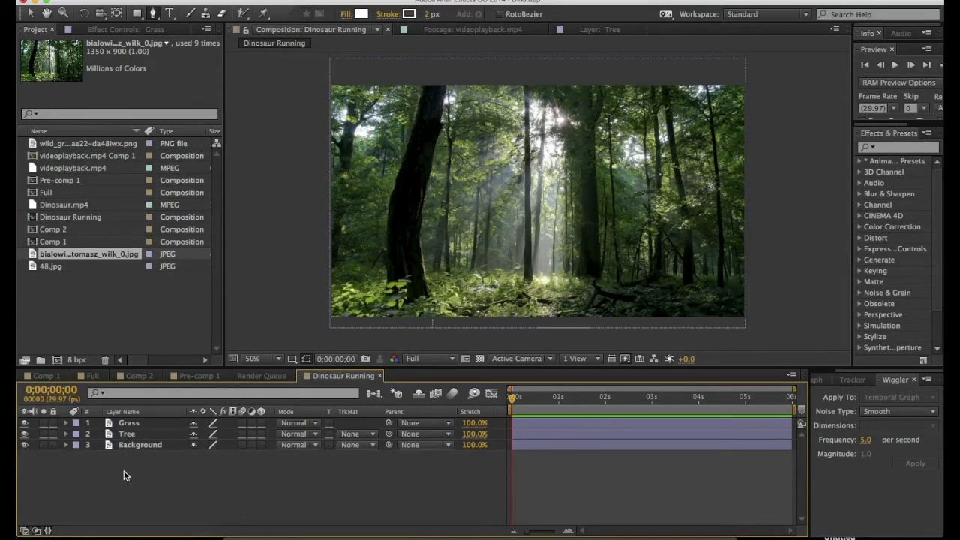
- Add the wild grass PNG as a layer between Tree and Background and scale it to 10%
click(83, 145)
drag(33, 144, 152, 436)
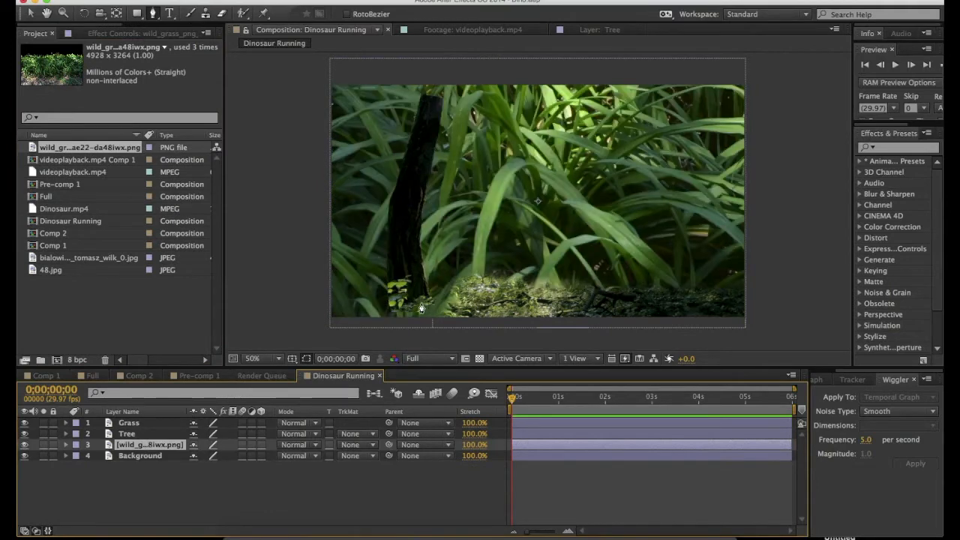
key(s)
drag(211, 455, 153, 464)
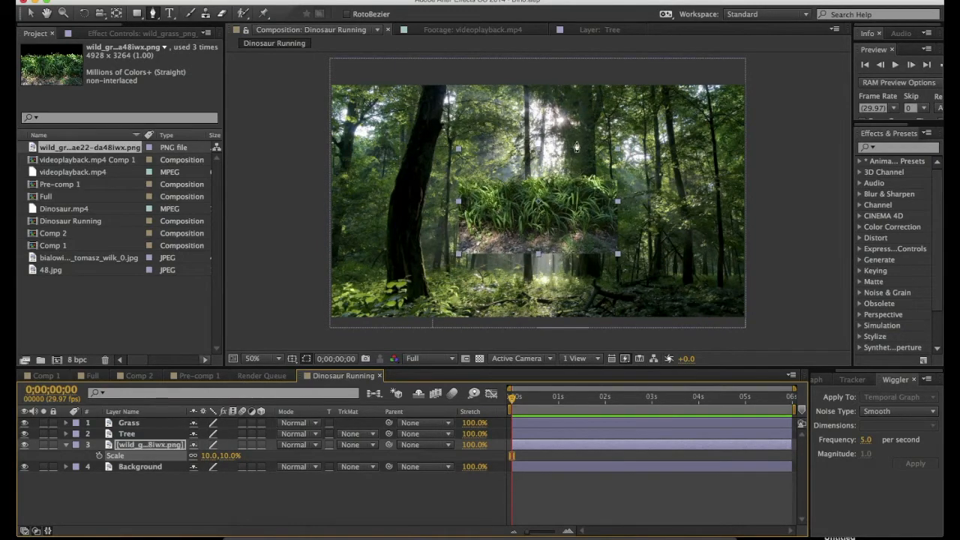
- Place the wild grass beside the large trunk's base at the frame's lower edge, and move the Grass layer directly beneath it in the stack
key(v)
drag(538, 193, 502, 279)
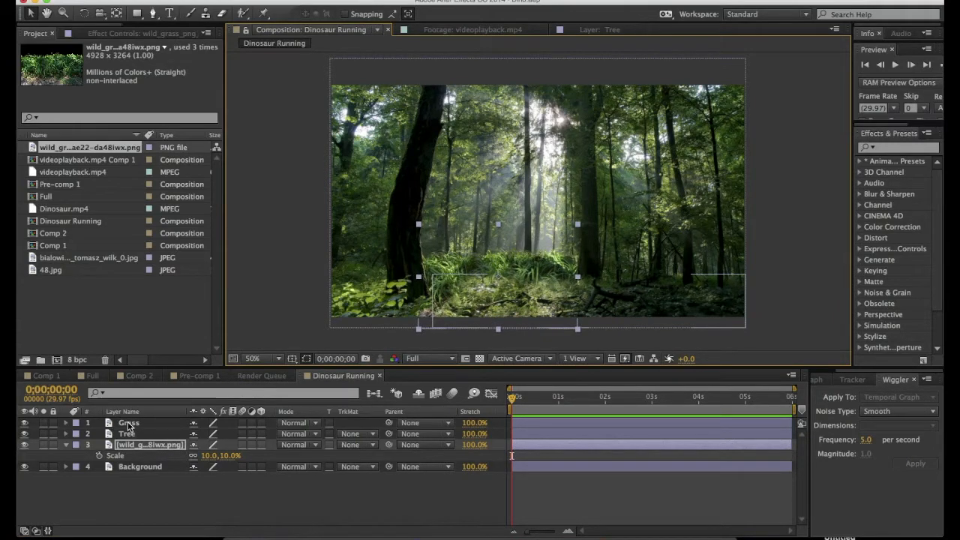
click(128, 424)
drag(129, 425, 139, 461)
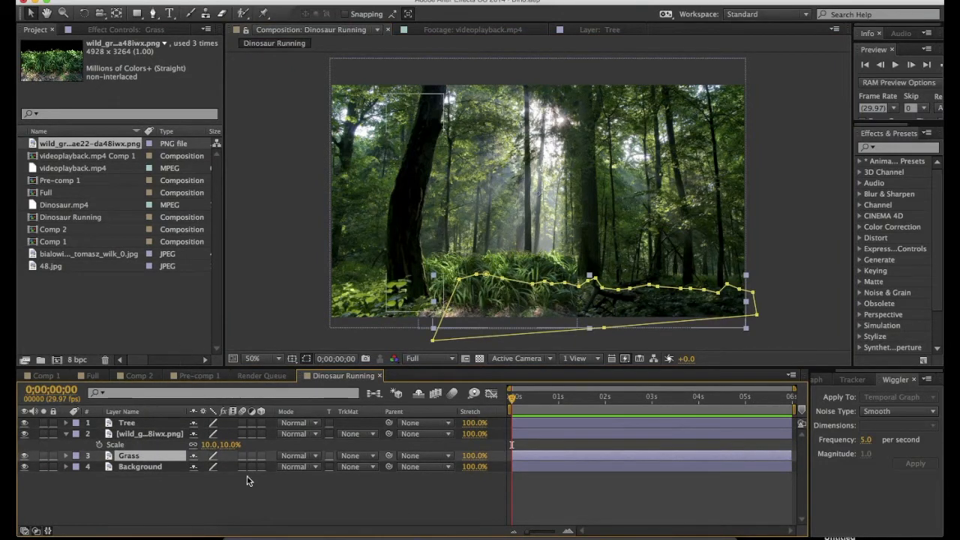
click(195, 496)
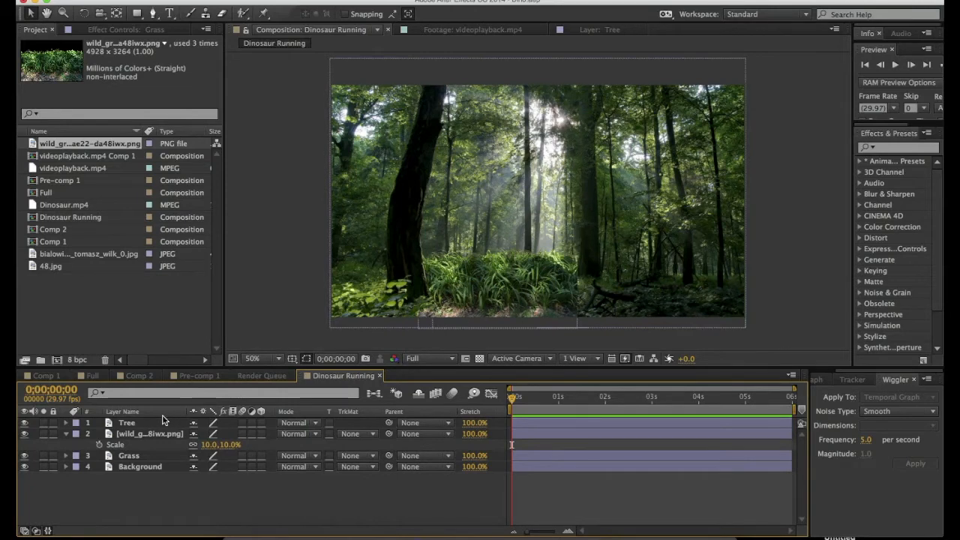
click(139, 425)
click(149, 434)
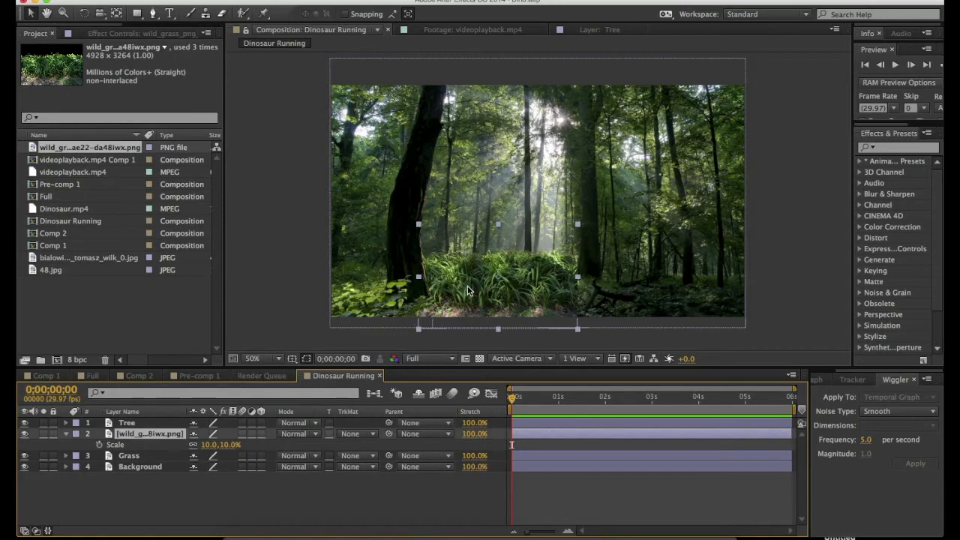
drag(467, 290, 469, 306)
click(332, 483)
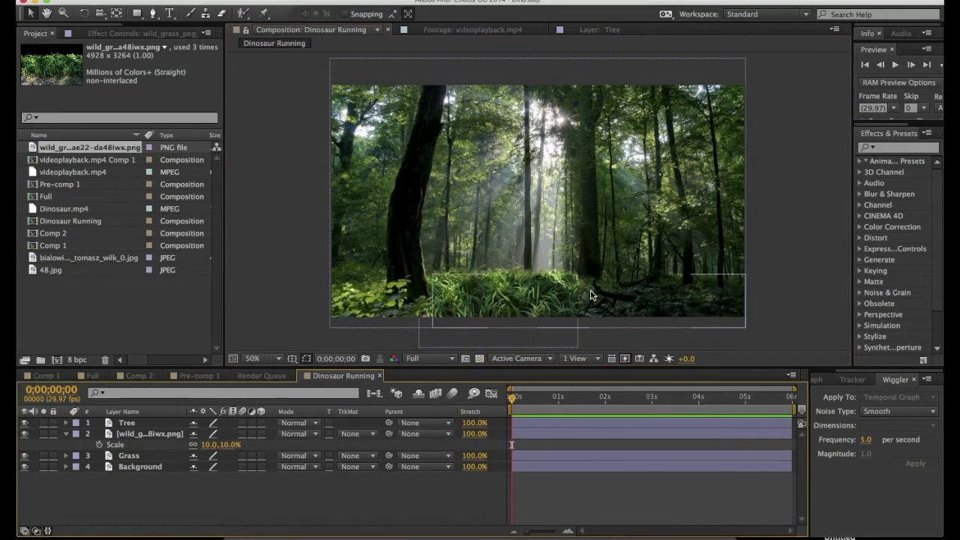
- Rename the wild grass PNG layer as Wild Grass
click(137, 435)
key(Return)
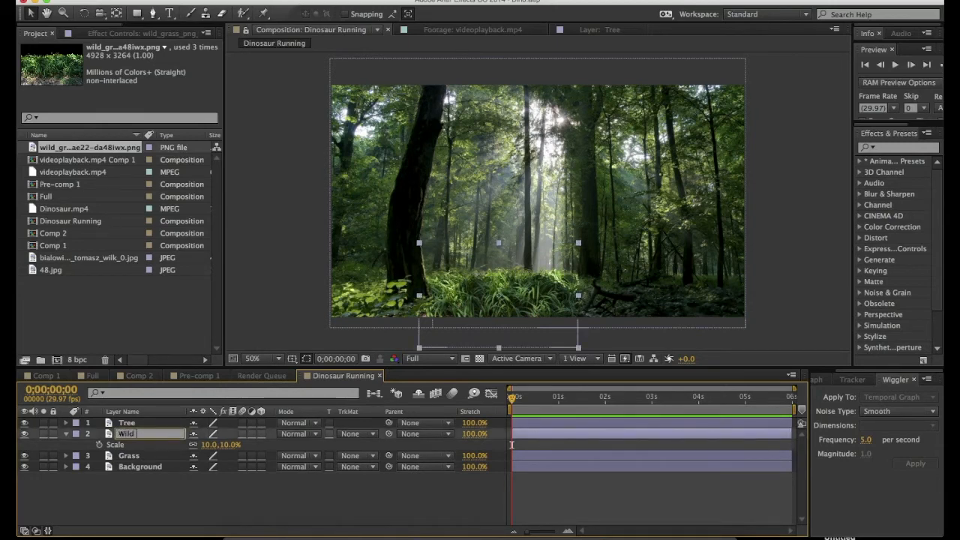
key(Return)
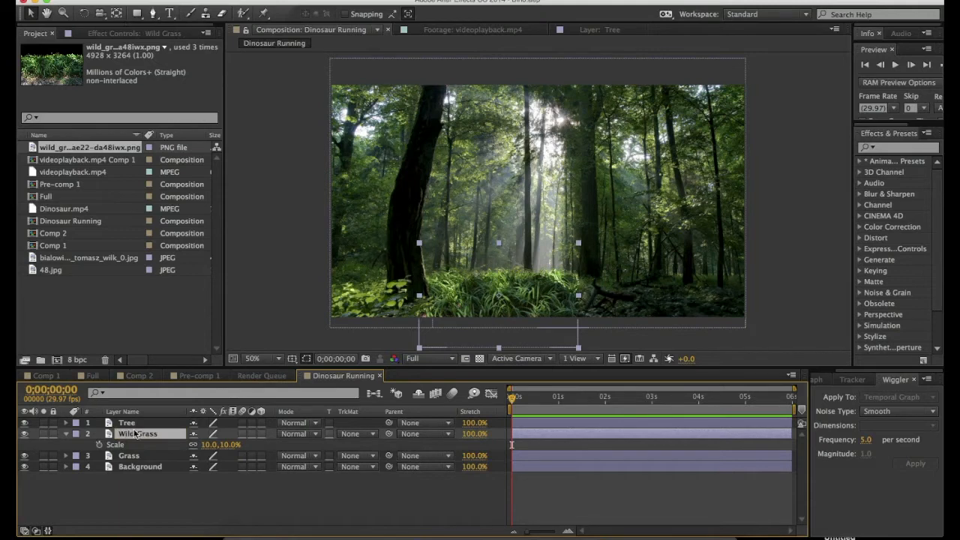
- Draw a closed Pen mask around the grass clump on the Wild Grass layer, trimming its edges
click(65, 433)
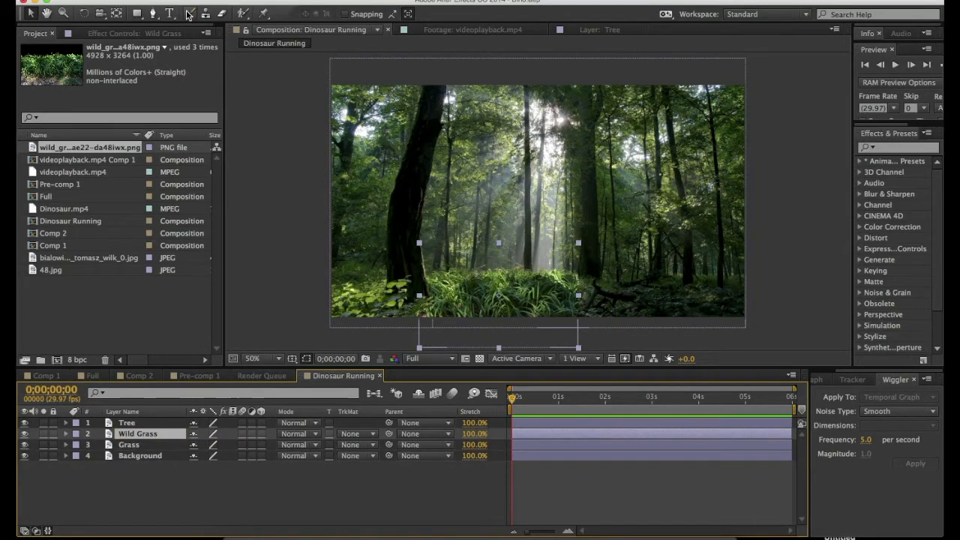
click(153, 13)
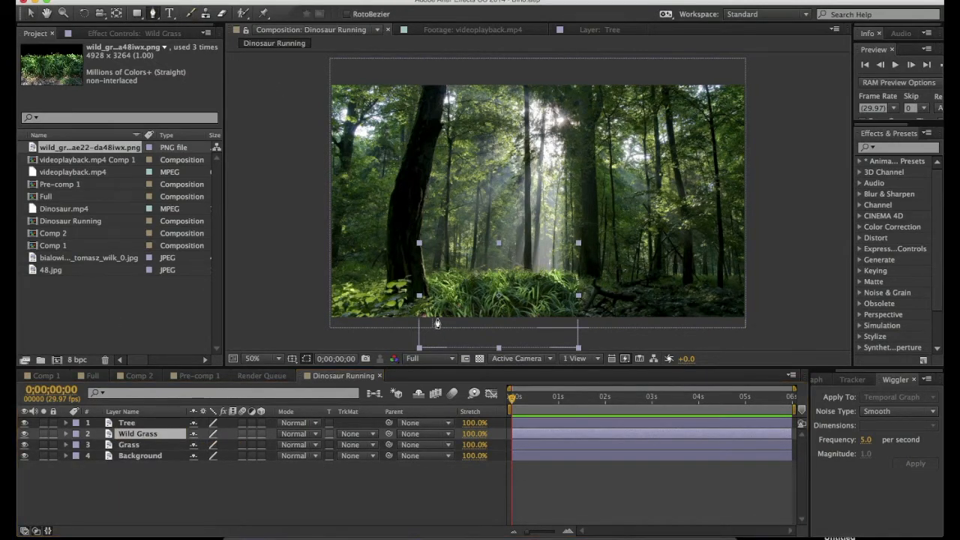
click(436, 318)
click(431, 280)
click(445, 254)
click(533, 253)
click(571, 272)
- Feather the Wild Grass layer's mask by 39 pixels and collapse the layer's properties
drag(208, 466, 219, 466)
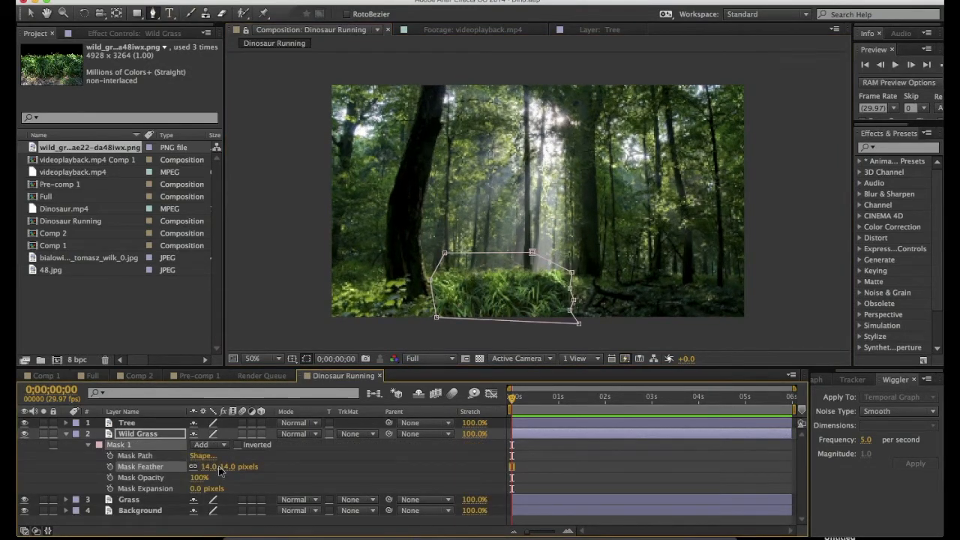
drag(215, 473, 234, 473)
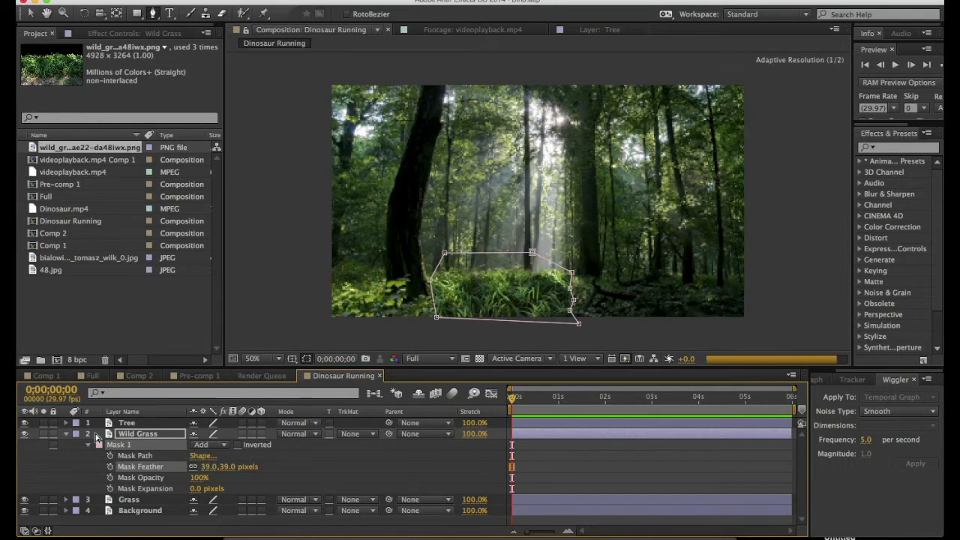
click(66, 434)
click(246, 482)
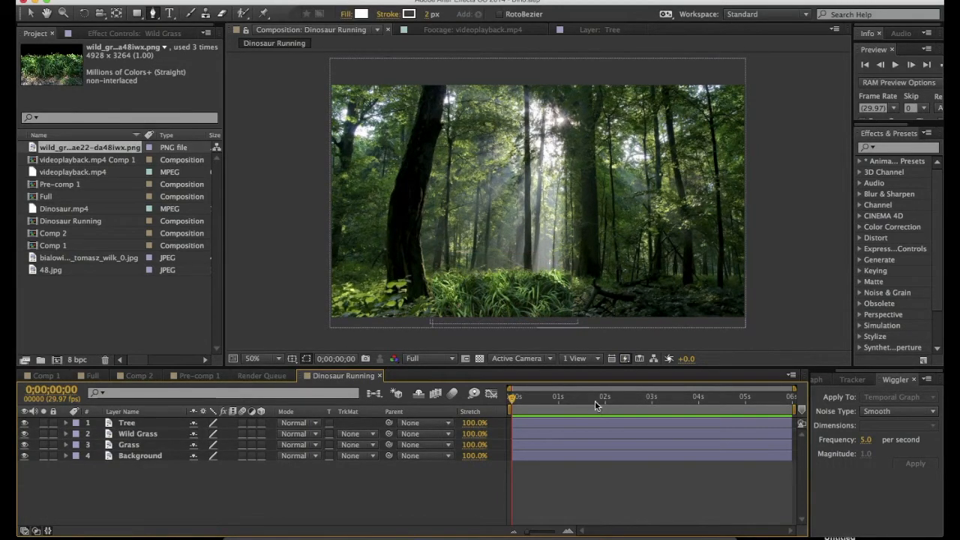
- Add 48.jpg as a layer between Grass and Background and place it just behind the top of the wild grass
drag(539, 402, 512, 411)
drag(50, 275, 150, 456)
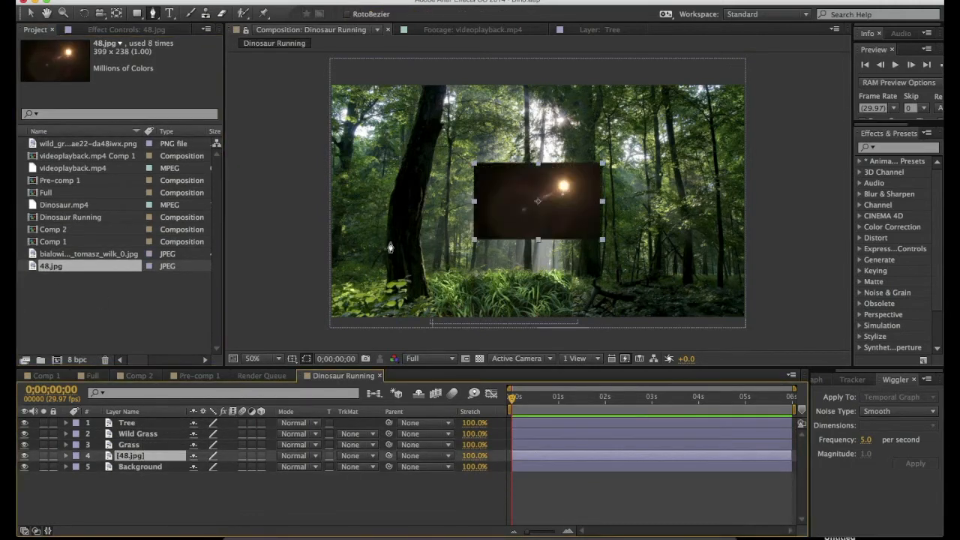
key(v)
drag(564, 197, 562, 248)
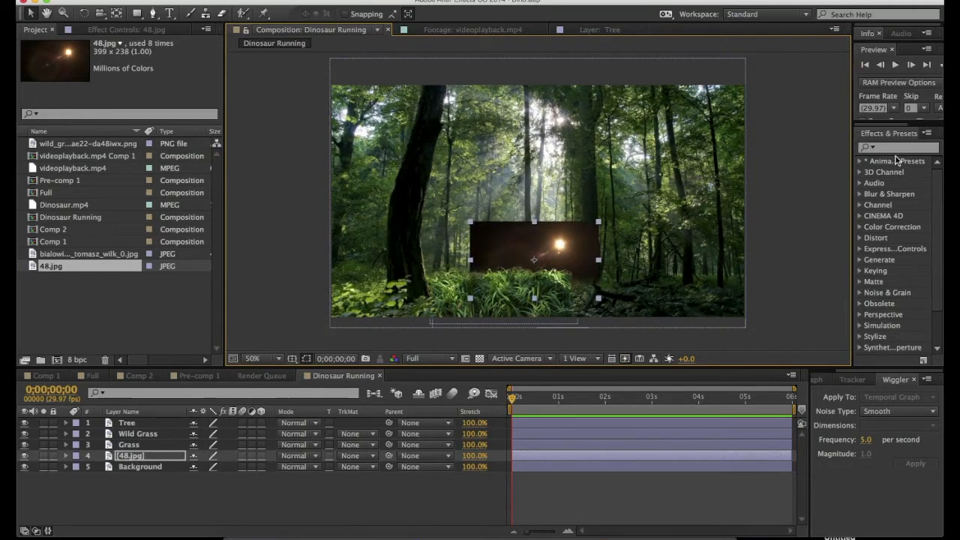
- Set the 48.jpg layer's blending mode to Screen and shift its bright flare slightly toward the thick background trunk
click(317, 457)
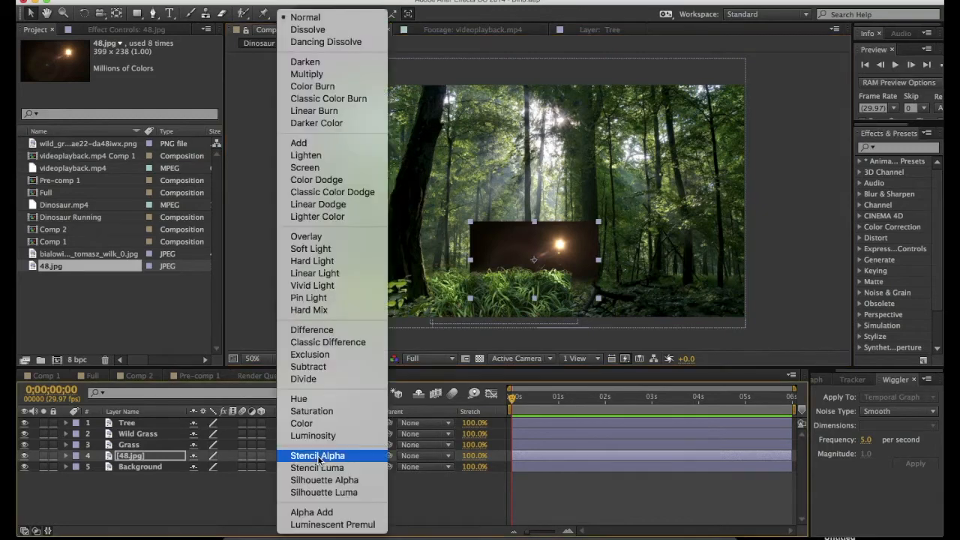
click(311, 168)
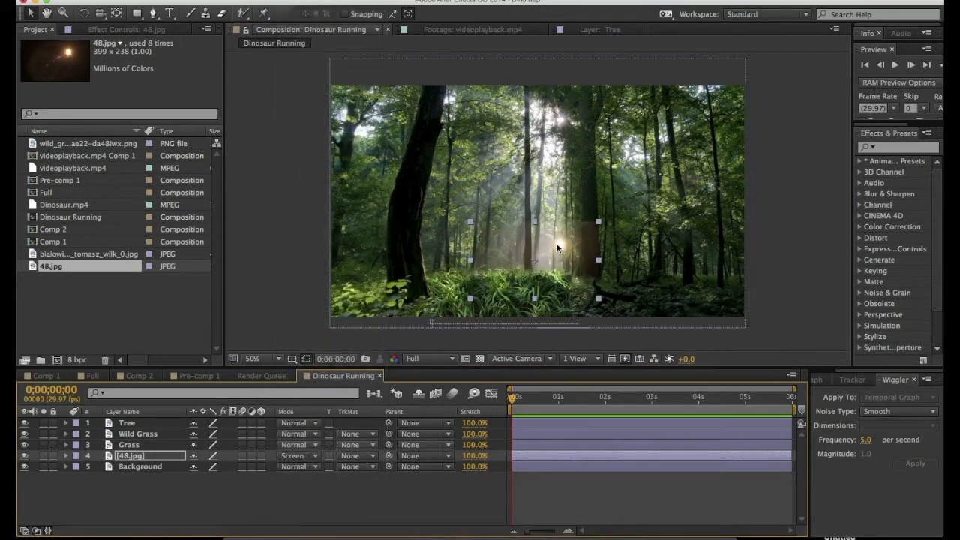
drag(557, 247, 568, 248)
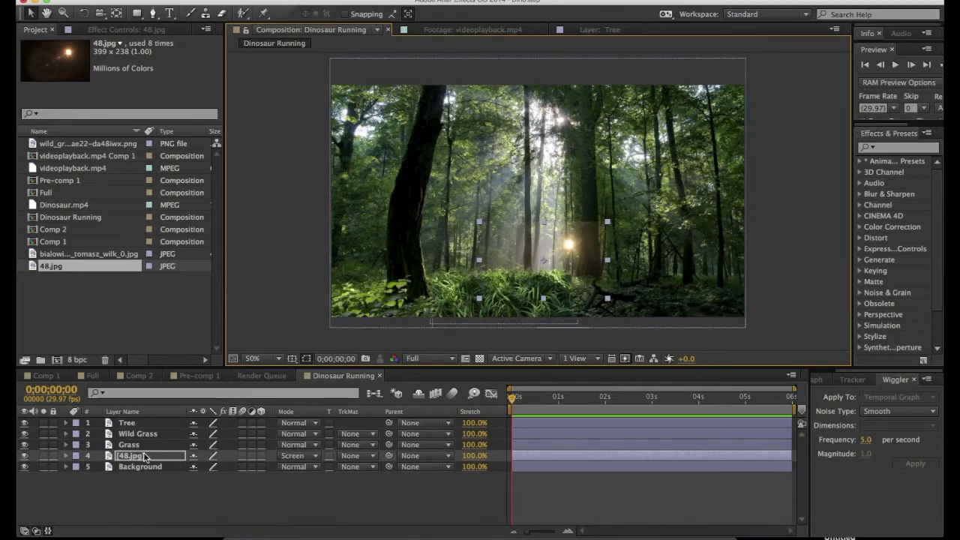
- Draw a closed Pen mask around the flare on the 48.jpg layer, just inside the image's edges
click(153, 13)
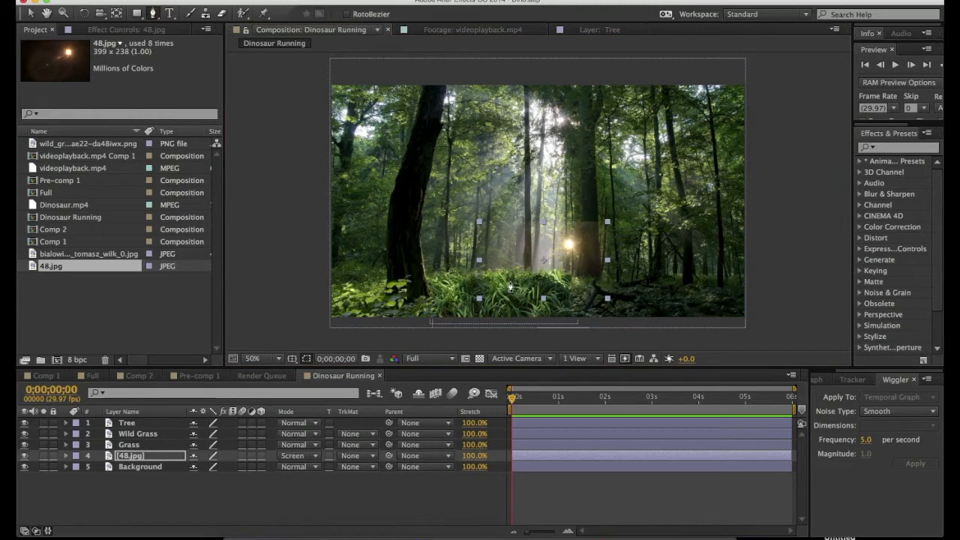
click(599, 285)
click(534, 289)
click(495, 282)
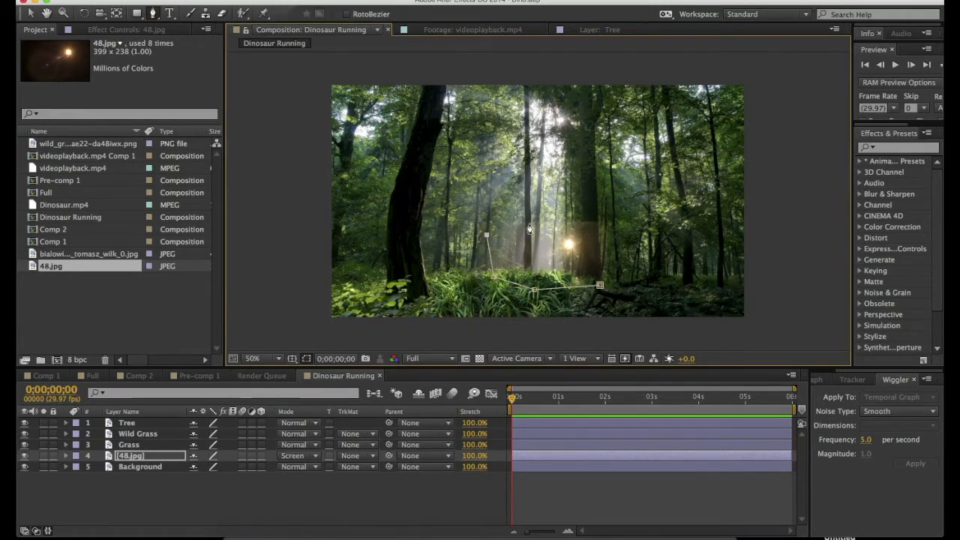
click(537, 224)
click(598, 226)
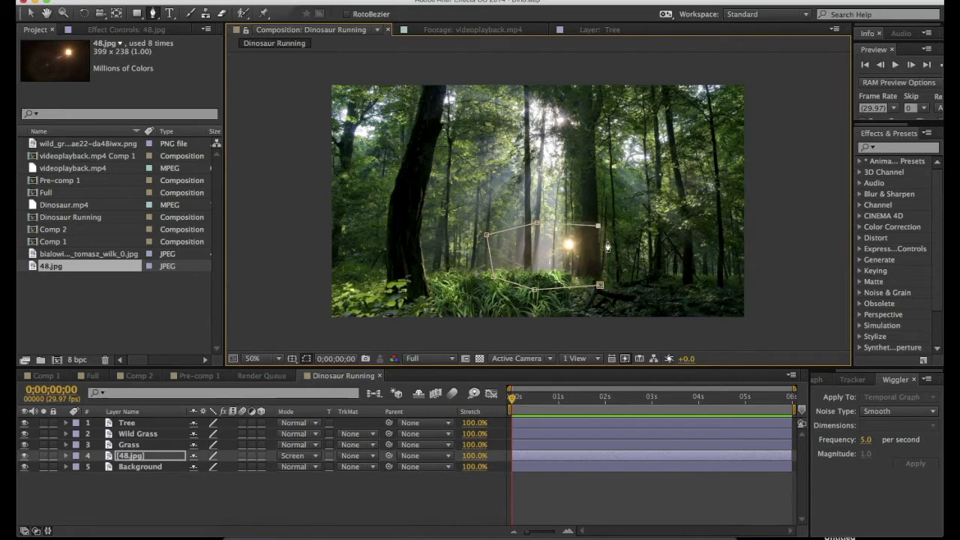
click(599, 286)
- Feather the 48.jpg layer's mask by 40 pixels and collapse the layer's properties
key(m)
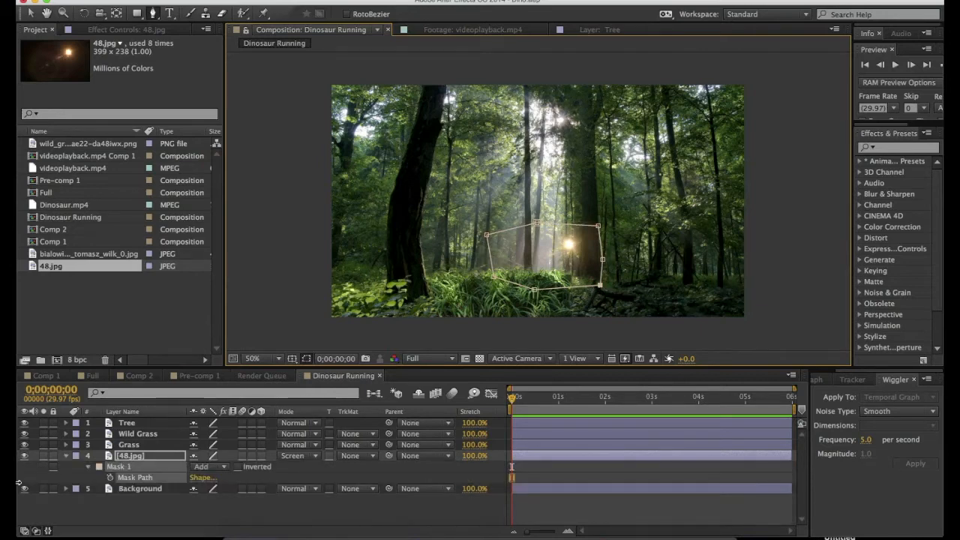
click(91, 468)
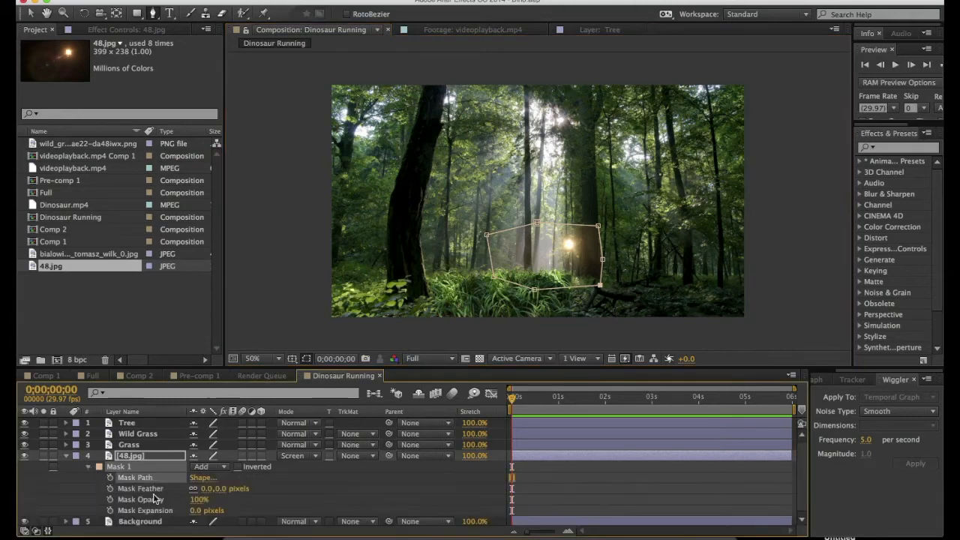
drag(205, 489, 228, 484)
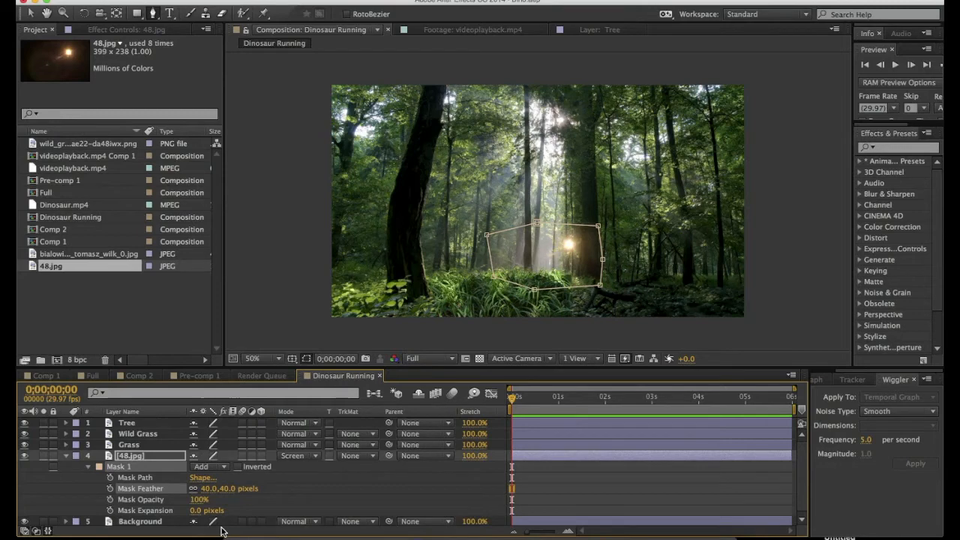
click(69, 456)
click(126, 501)
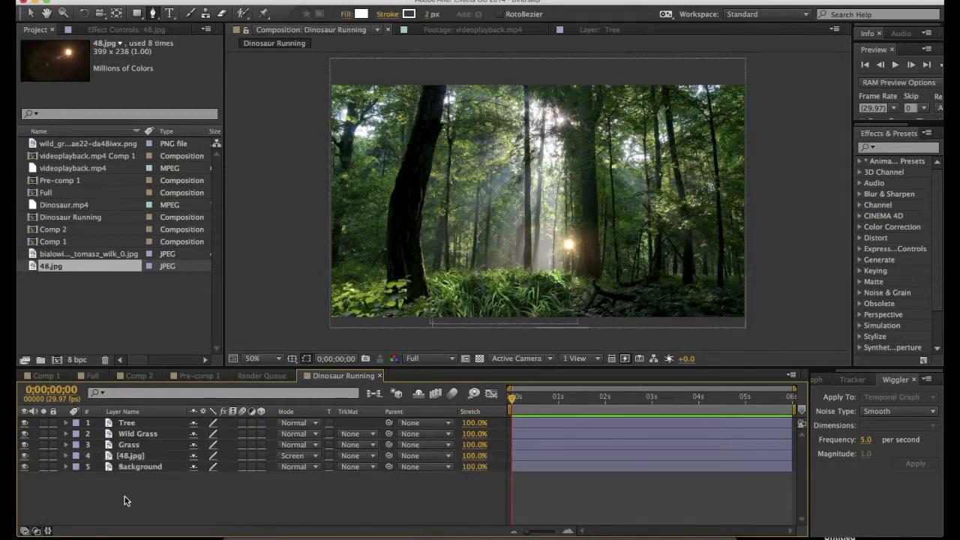
- Add the Dinosaur.mp4 footage as a layer between 48.jpg and Background
drag(513, 398, 441, 397)
click(69, 206)
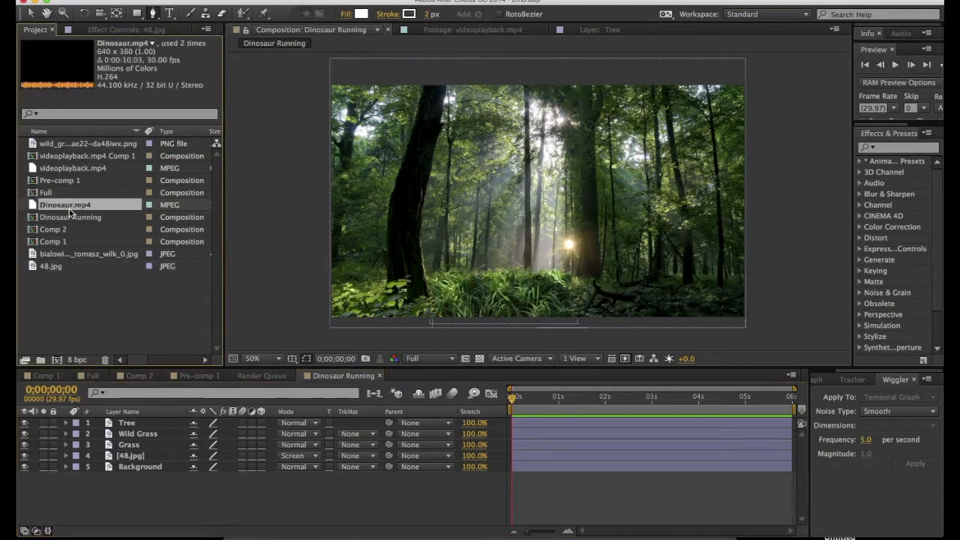
drag(38, 208, 150, 463)
- Rename the 48.jpg layer as Lensflare
click(138, 456)
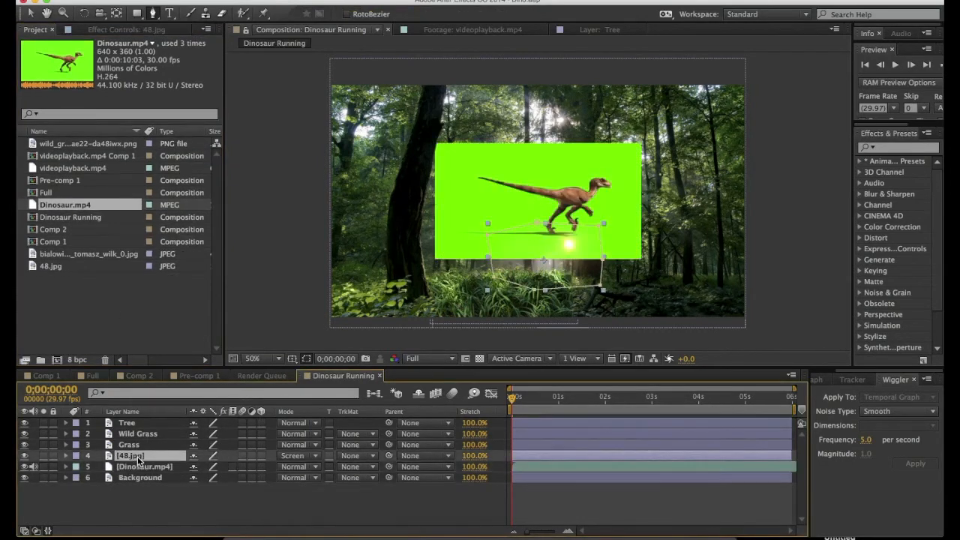
key(Return)
text(Lensflare)
key(Return)
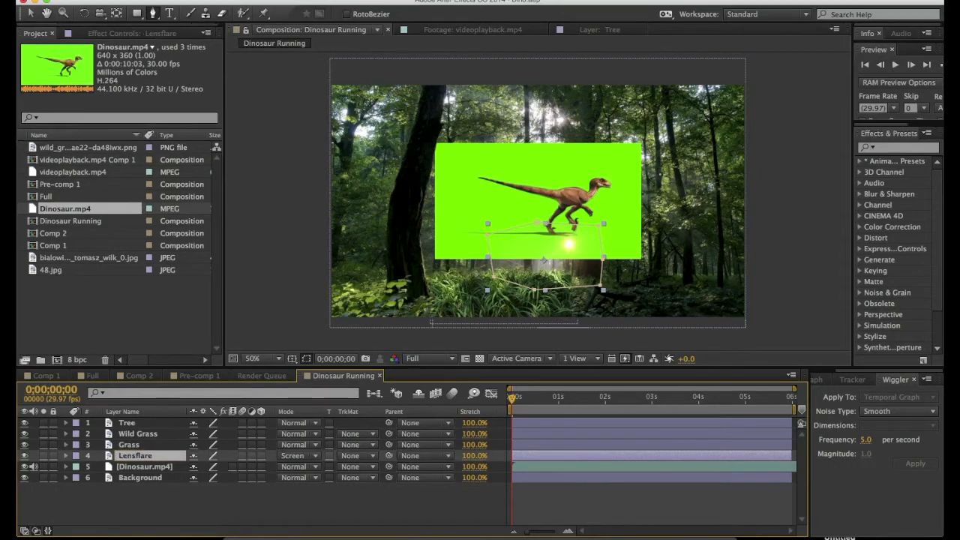
- Move the Dinosaur.mp4 layer directly above Lensflare and place the footage beside the dark foreground tree, its lower edge behind the grass
click(131, 469)
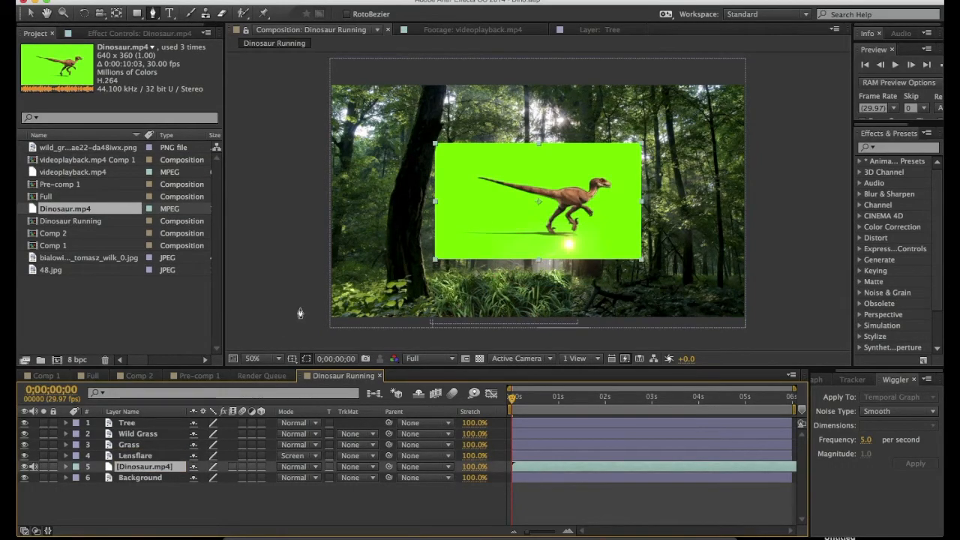
key(v)
drag(535, 210, 462, 257)
drag(143, 466, 146, 455)
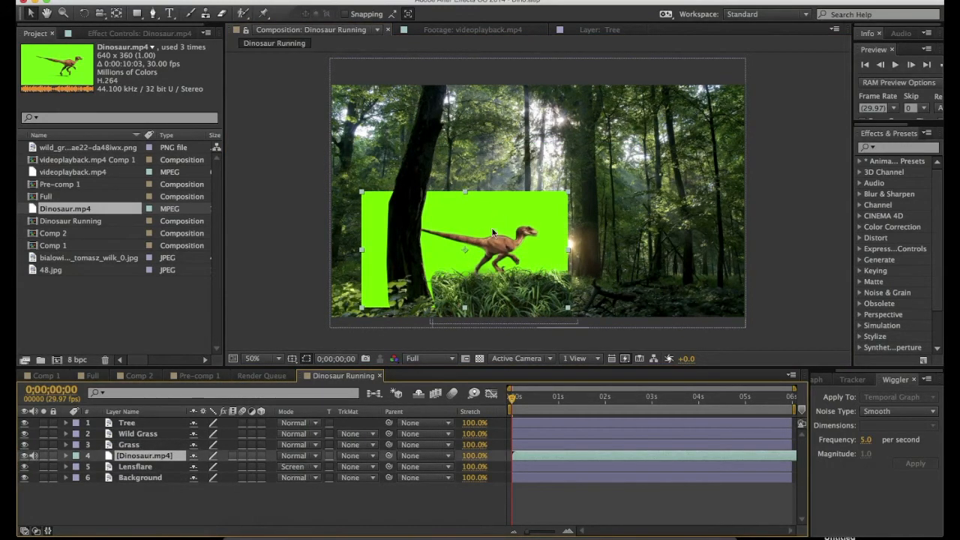
drag(480, 250, 496, 207)
drag(556, 204, 601, 218)
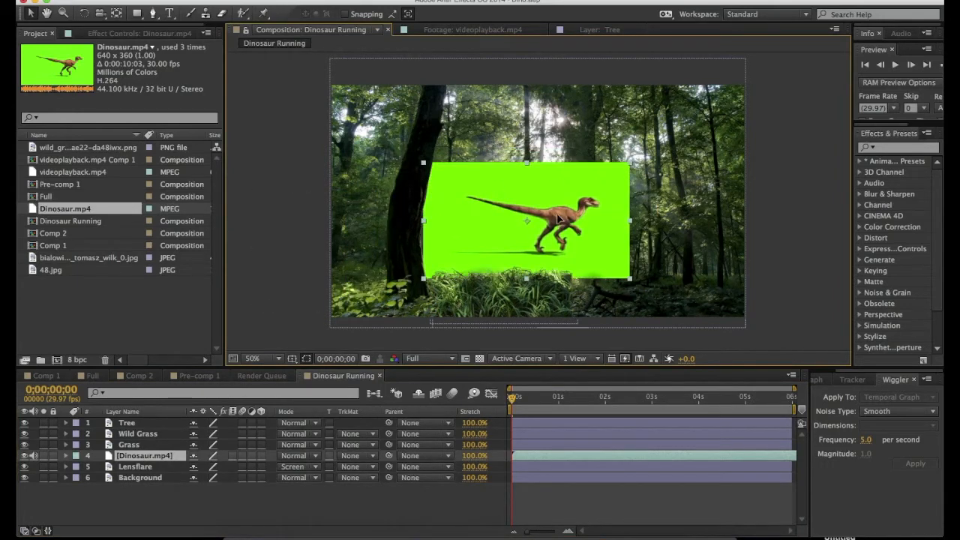
- Find the Color Key effect and apply it to the Dinosaur.mp4 layer
click(884, 148)
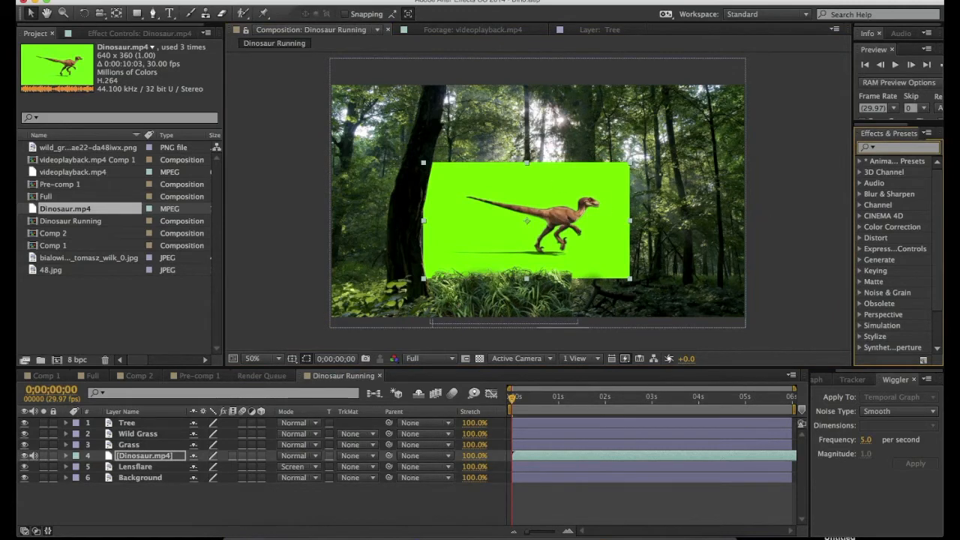
text(colork)
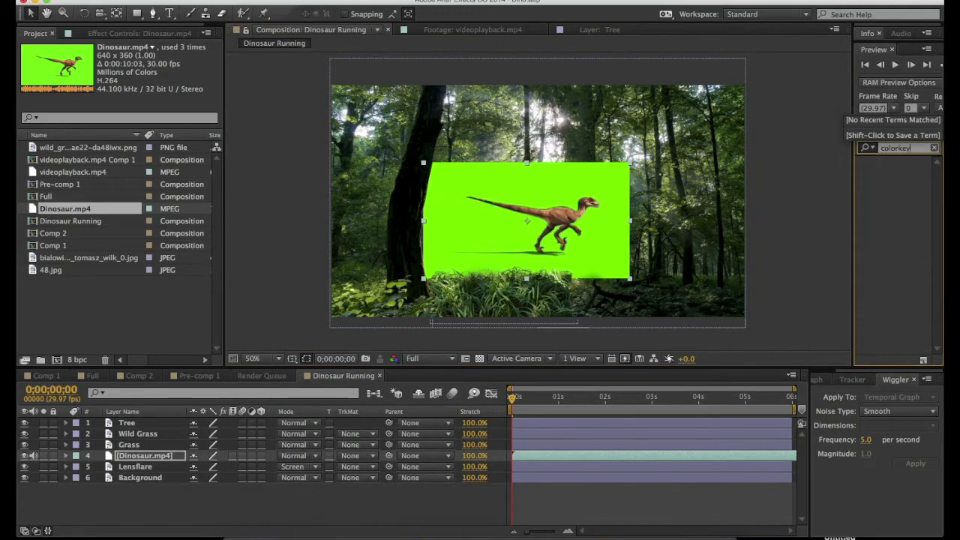
key(BackSpace)
text(key)
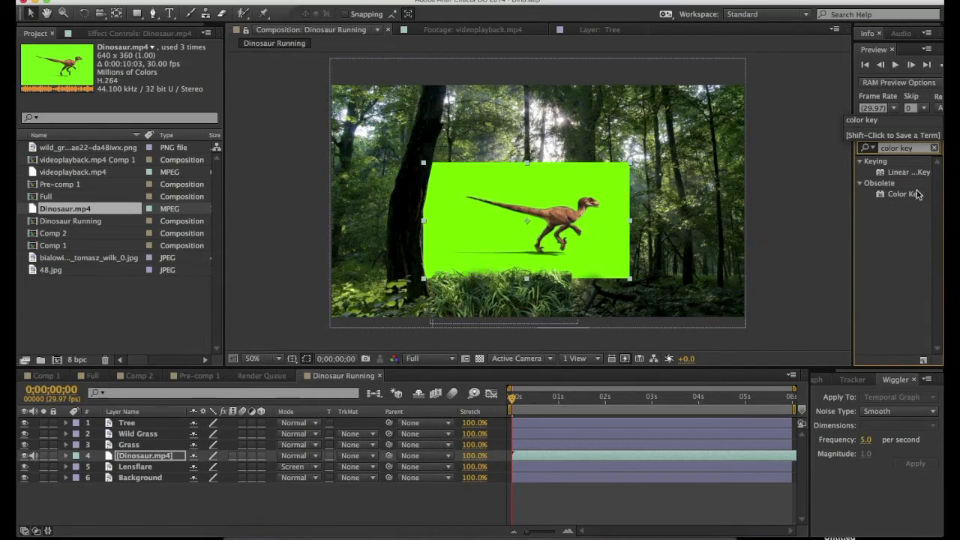
drag(906, 197, 147, 462)
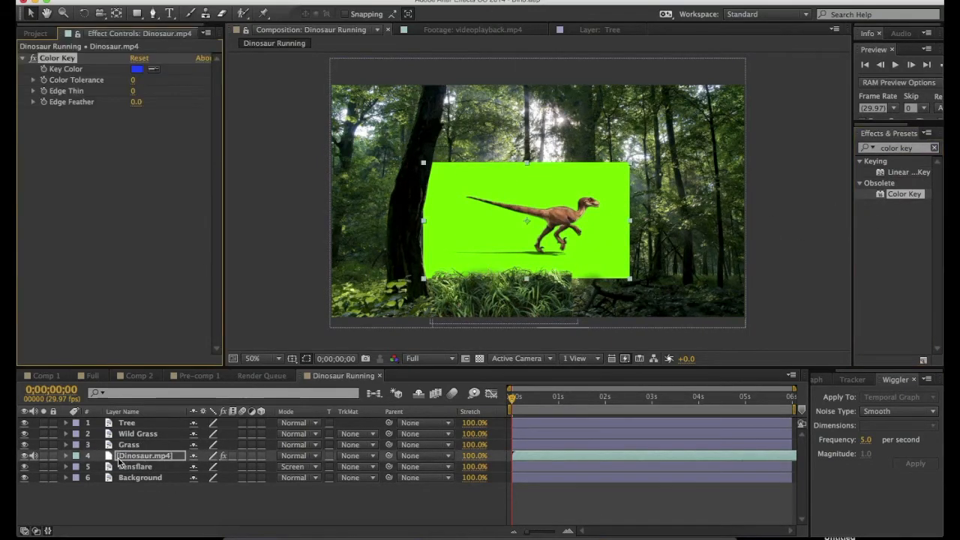
- Sample the footage's green background, 2AFE00, as the Color Key's key color and set its Color Tolerance to 33
click(66, 456)
click(76, 467)
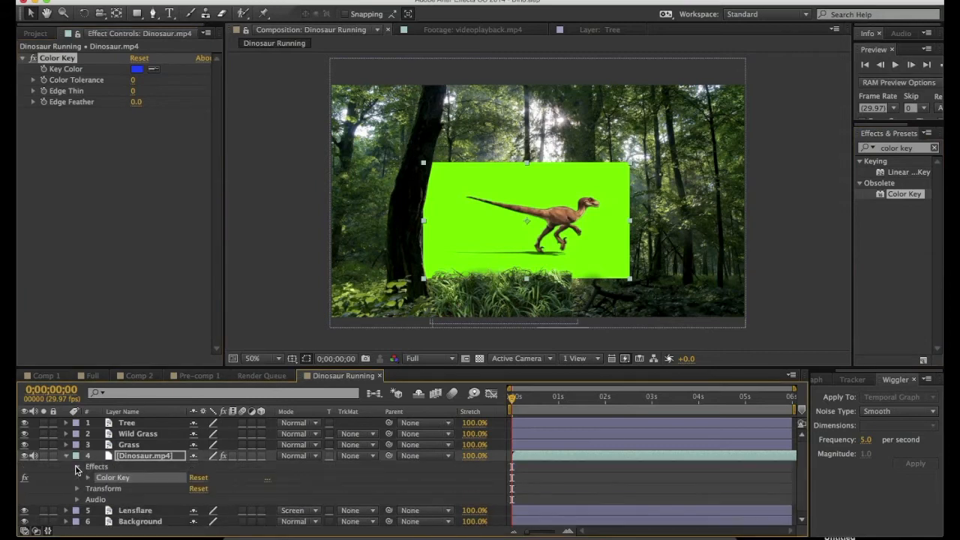
click(88, 478)
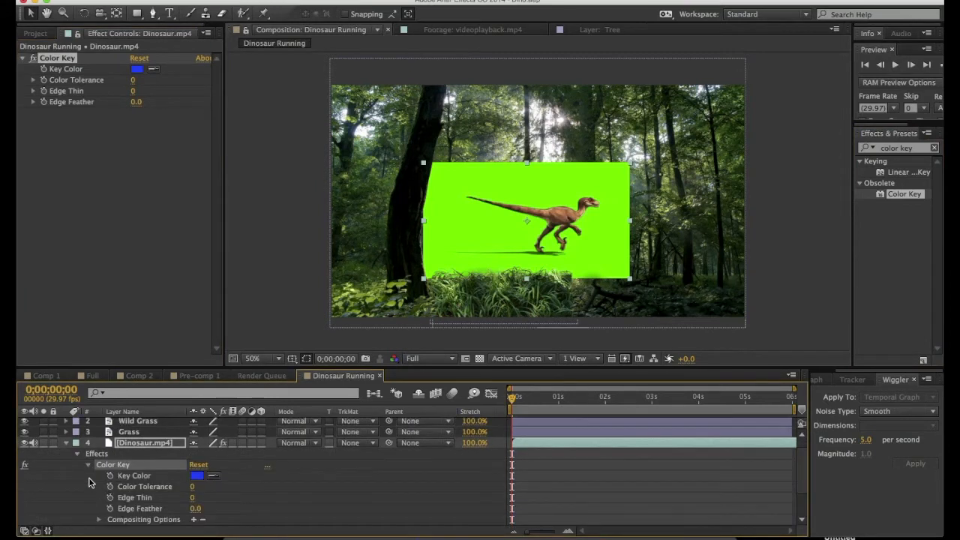
click(203, 479)
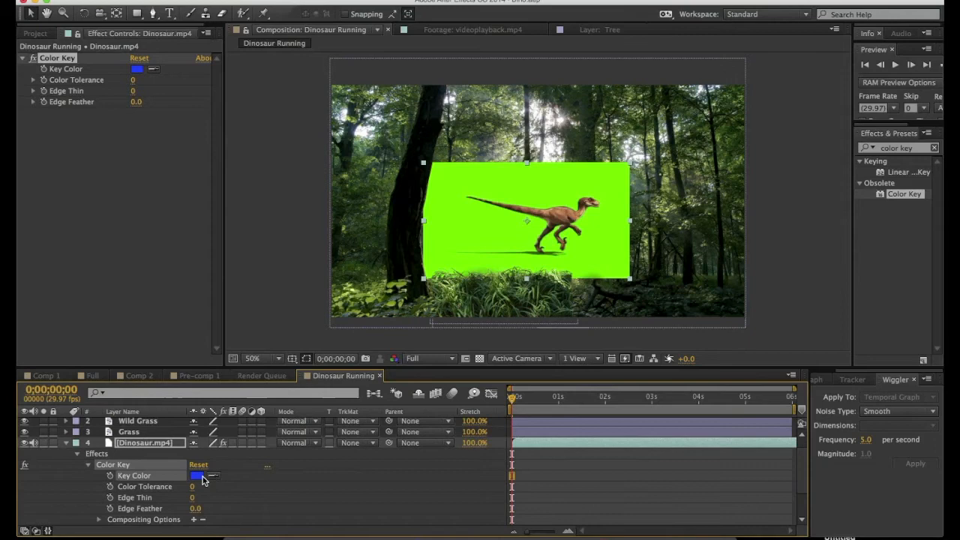
click(198, 476)
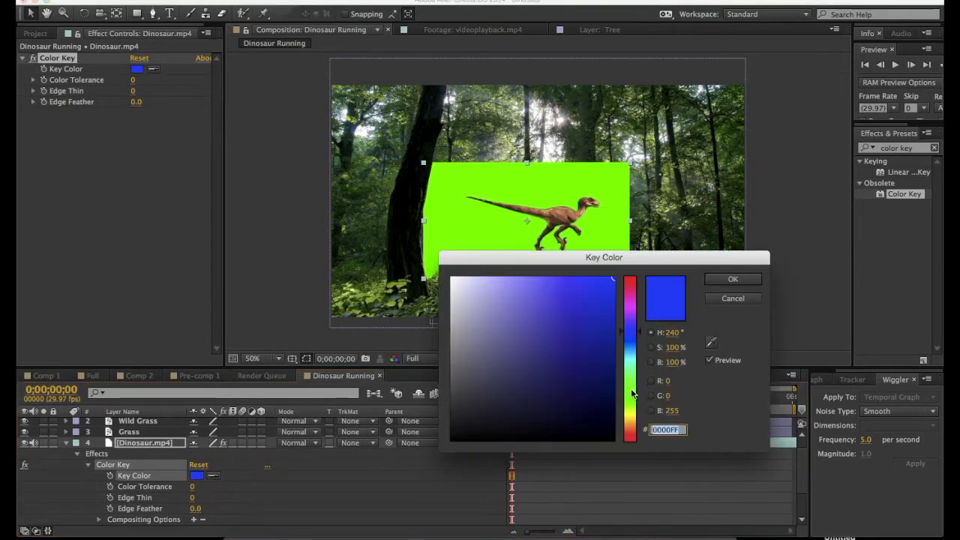
click(710, 342)
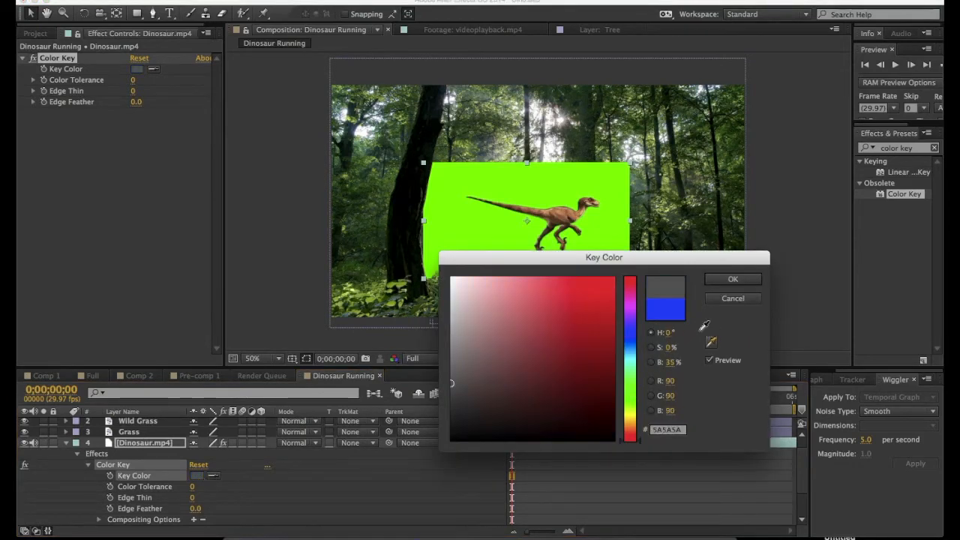
click(590, 220)
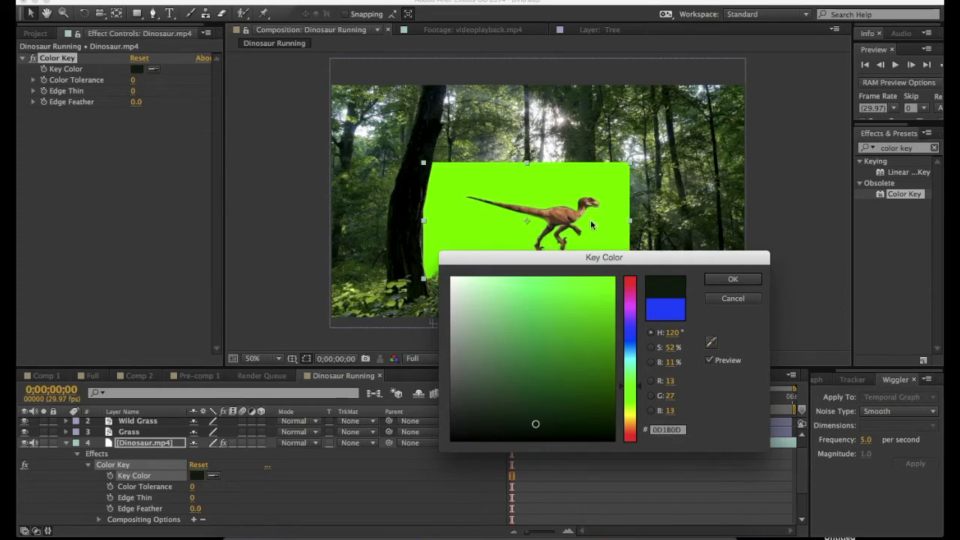
click(711, 343)
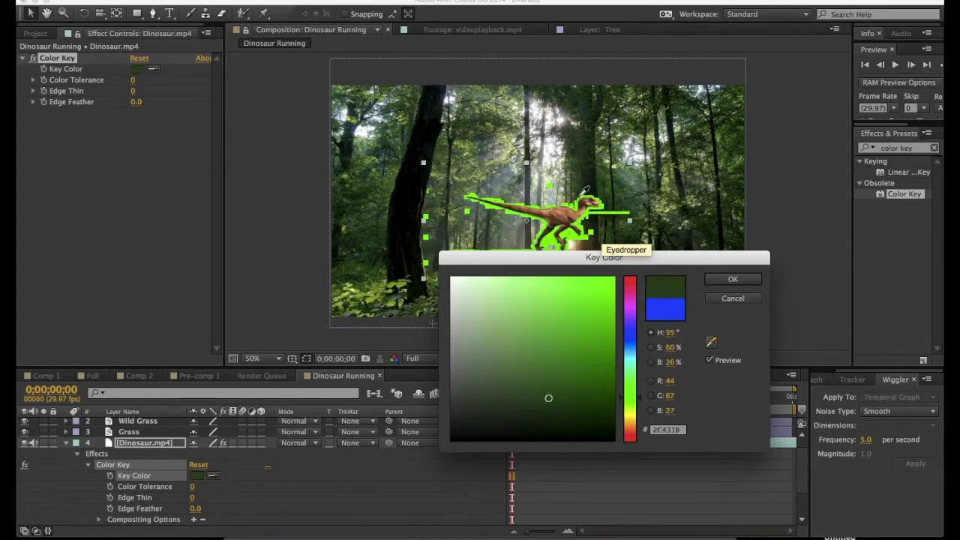
click(582, 197)
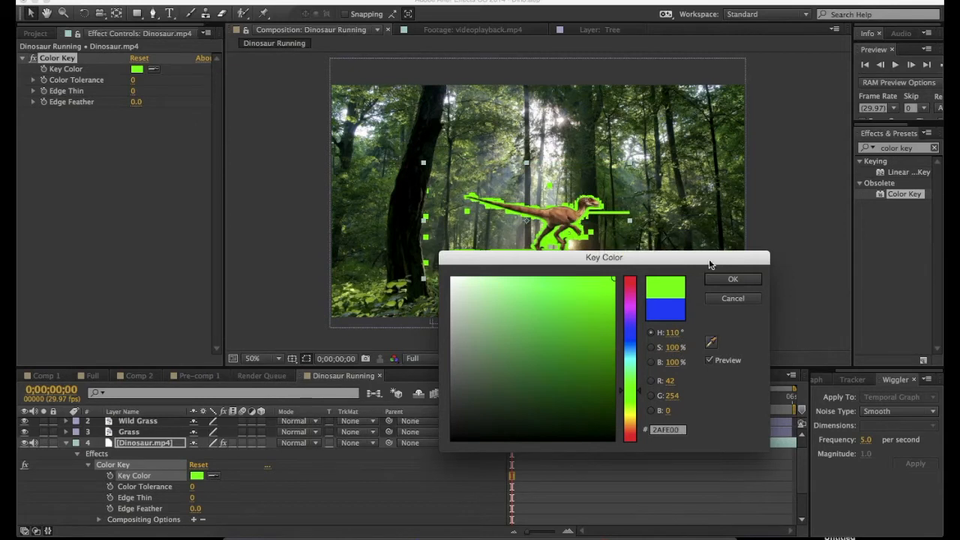
click(727, 280)
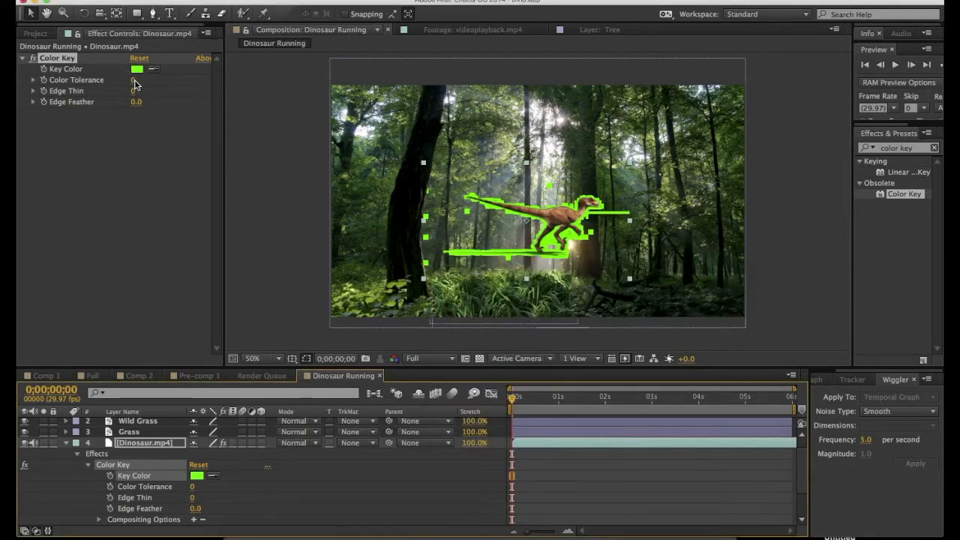
drag(132, 84, 137, 80)
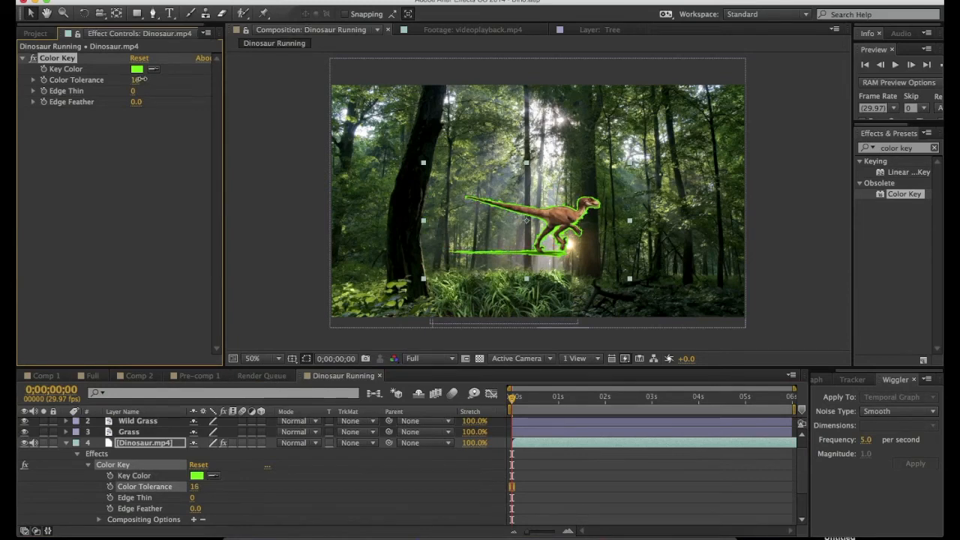
drag(143, 79, 148, 78)
- Find the Matte Choker effect, apply it to the Dinosaur.mp4 layer, and raise the Color Key's Color Tolerance to 81
text(matte chokk)
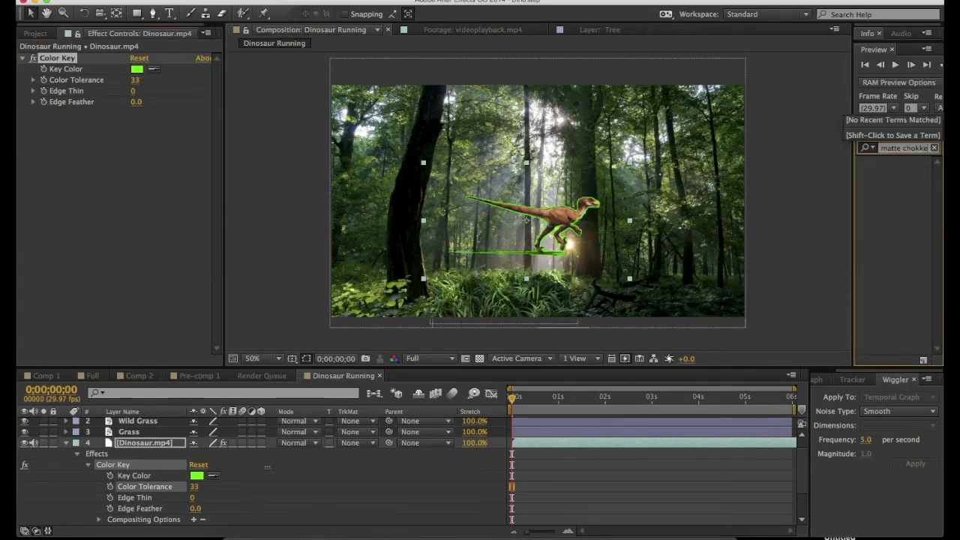
key(BackSpace)
key(BackSpace)
key(BackSpace)
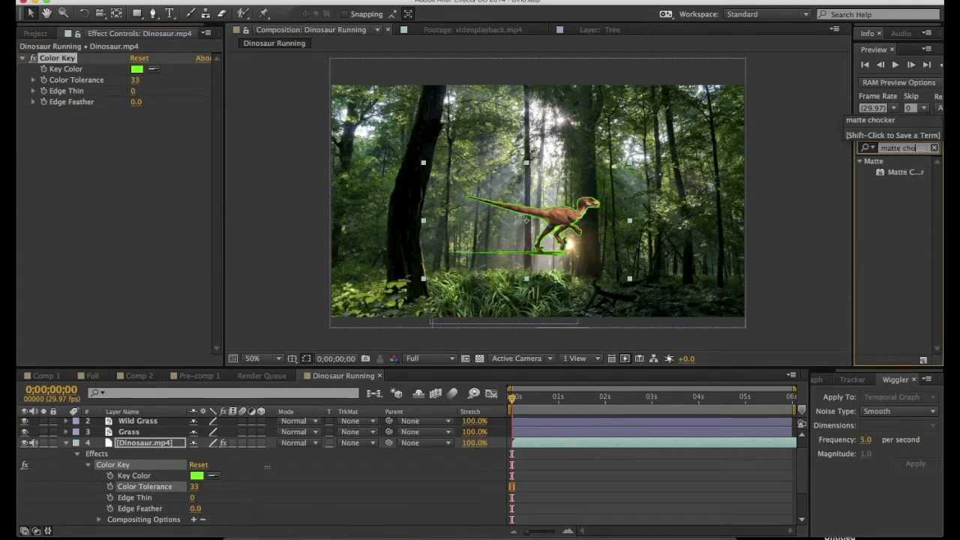
drag(903, 171, 132, 448)
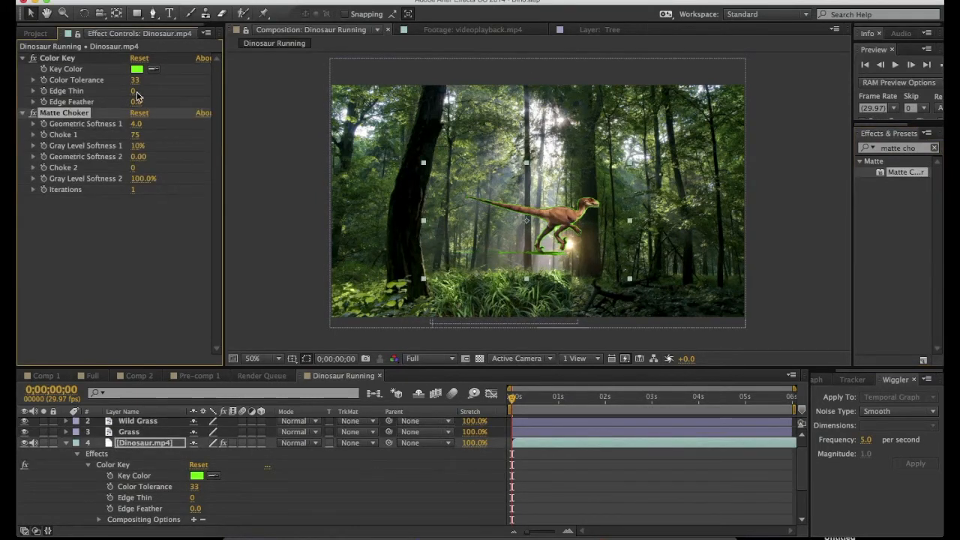
drag(137, 80, 141, 80)
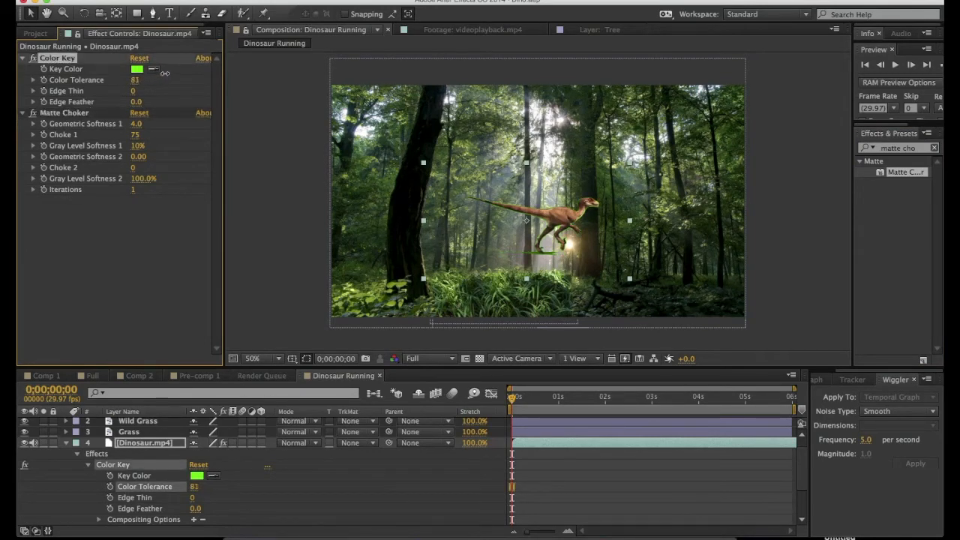
drag(168, 71, 159, 71)
- Place the dinosaur just outside the frame's left edge and keyframe its Position at -236, 550 at 0;00;00;00
drag(555, 218, 291, 259)
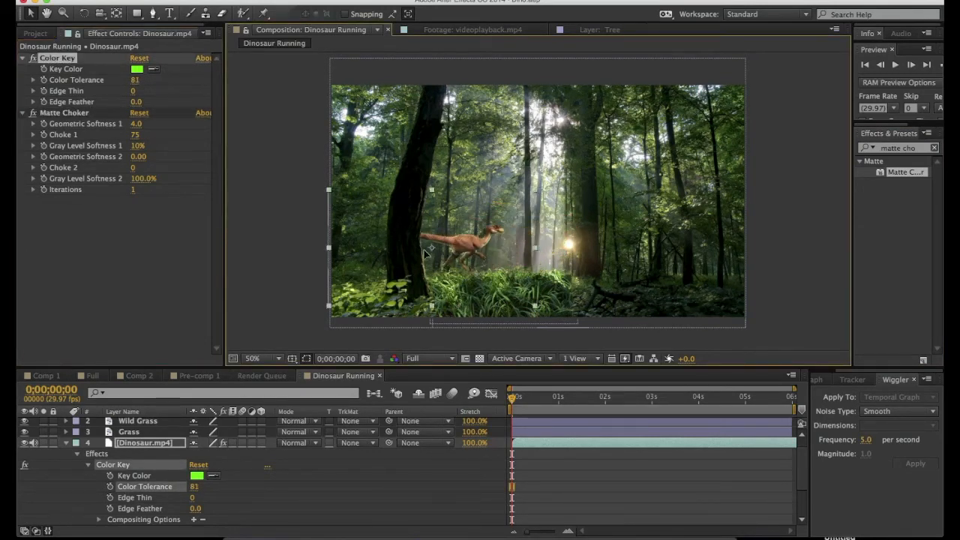
click(77, 444)
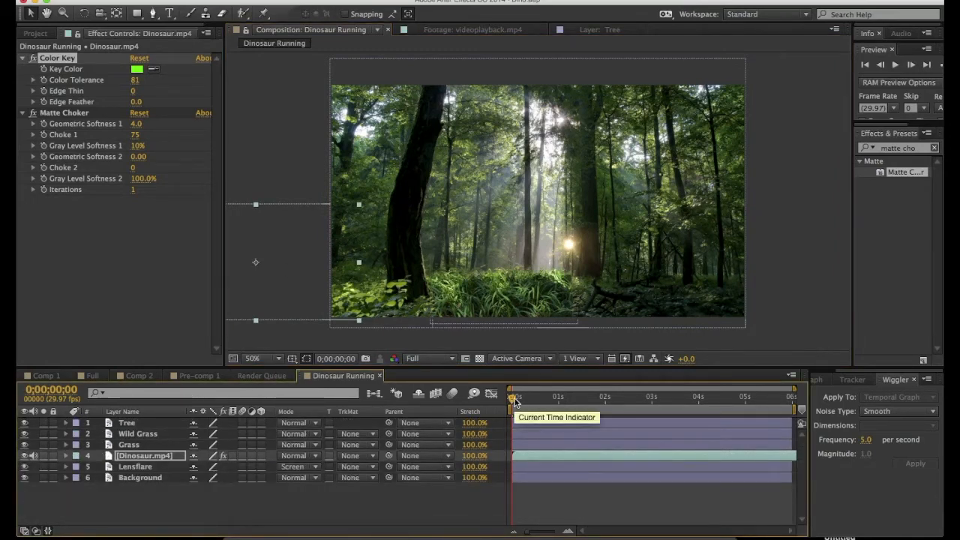
key(p)
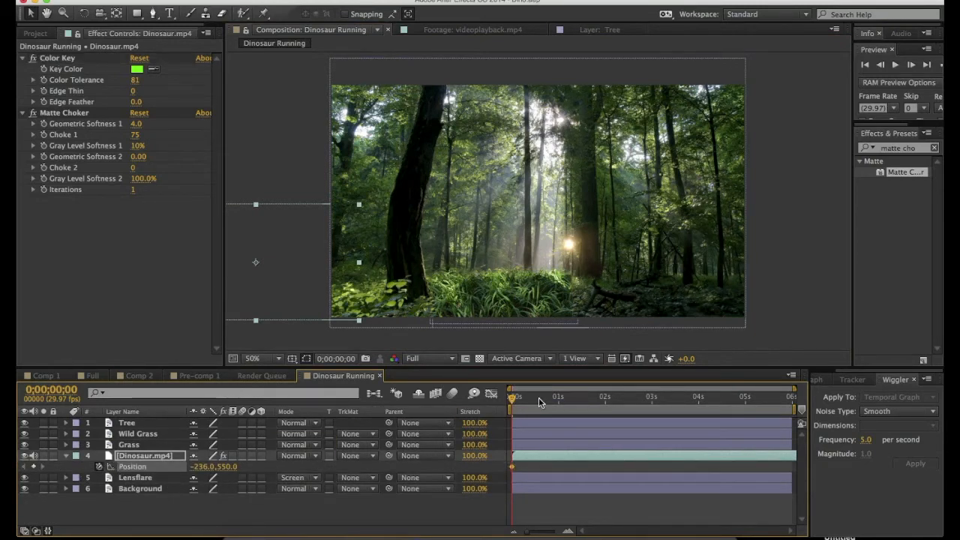
- Add a second Position keyframe at 0;00;04;14 with the dinosaur moved horizontally past the frame's right edge, and return to the start
drag(754, 399, 723, 403)
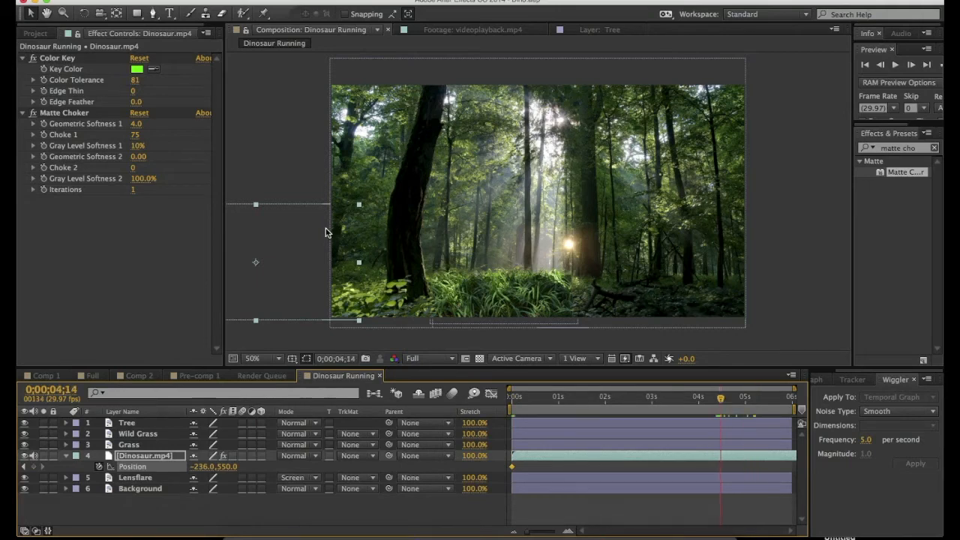
drag(270, 259, 795, 261)
key(Home)
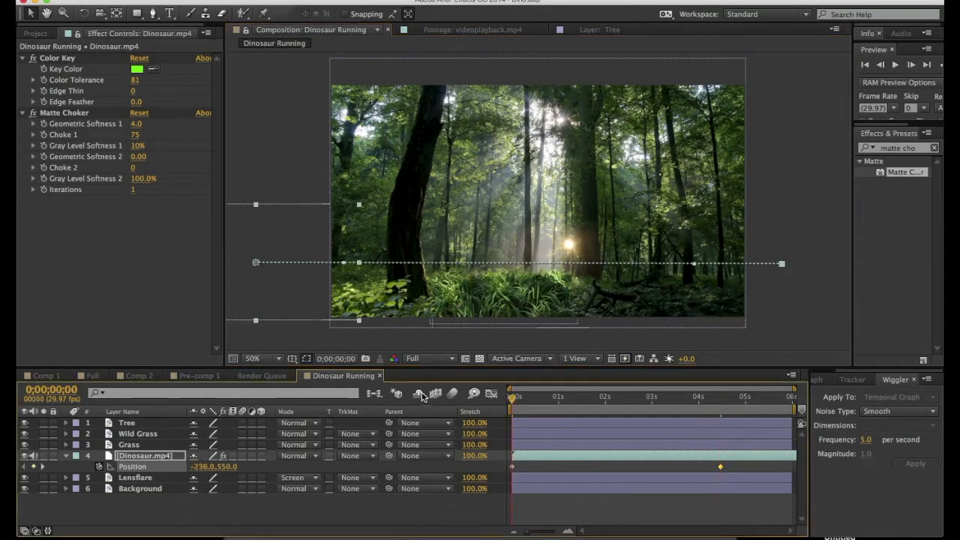
- Preview the dinosaur's run across the forest, using Quarter resolution for faster playback
click(577, 513)
key(space)
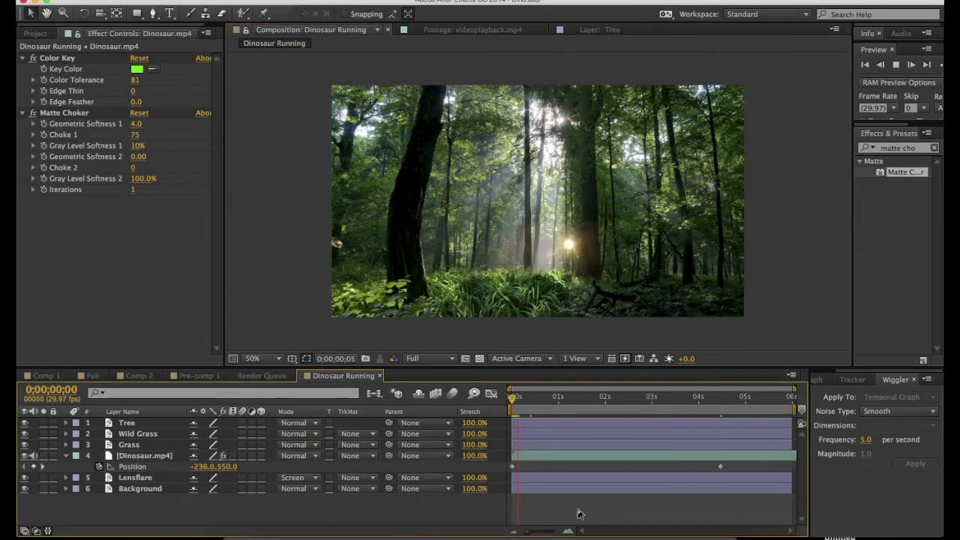
key(space)
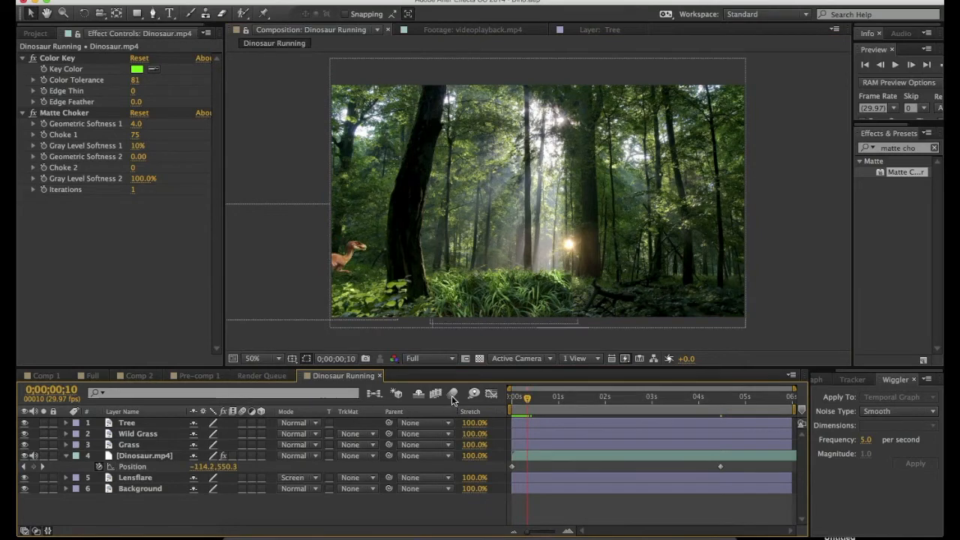
click(431, 357)
click(428, 424)
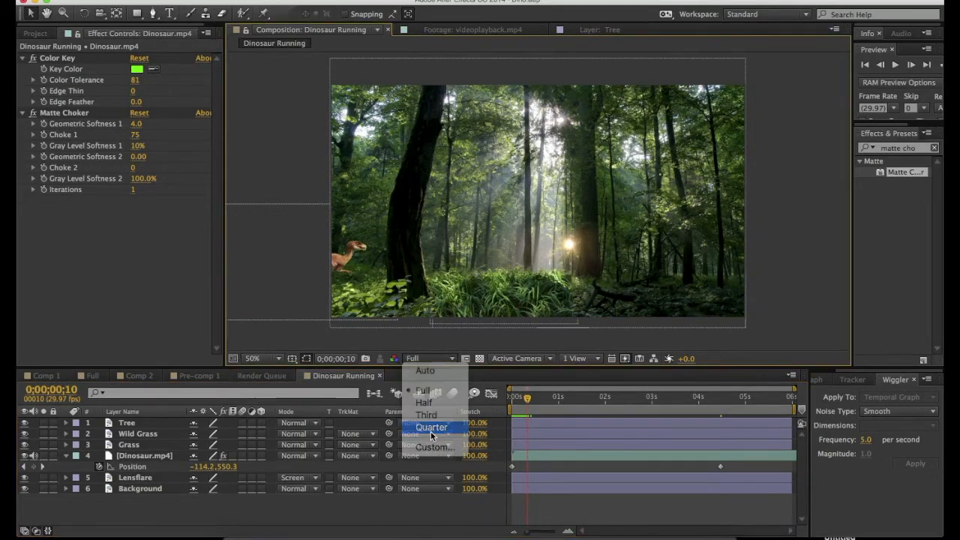
key(space)
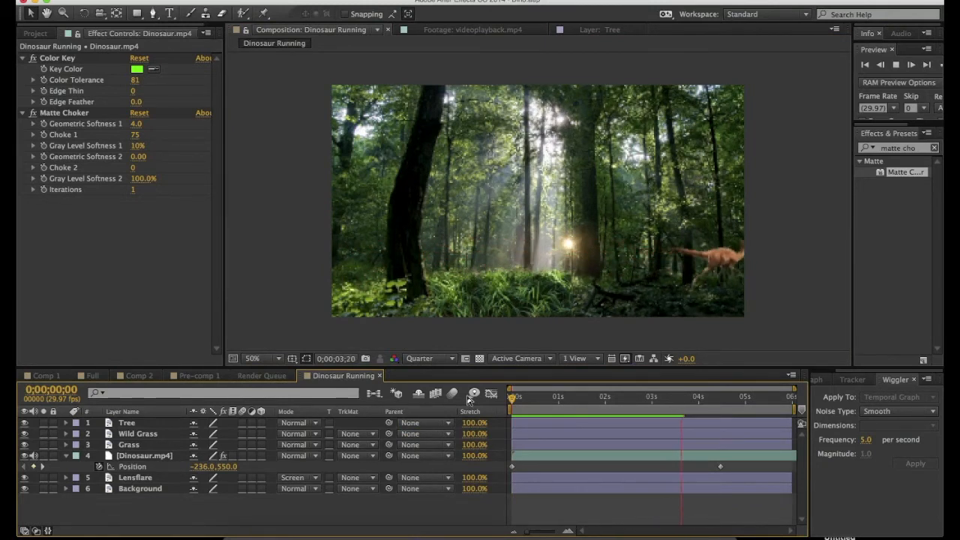
key(space)
click(546, 398)
key(space)
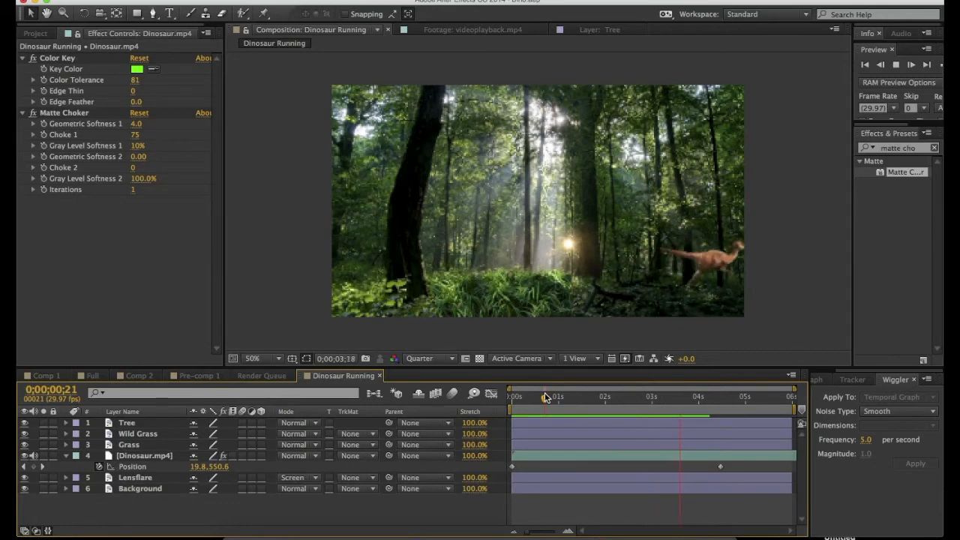
key(space)
- Set the Color Key's Color Tolerance to 77, checking the run on several frames, and return the preview resolution to Full
drag(638, 402, 602, 403)
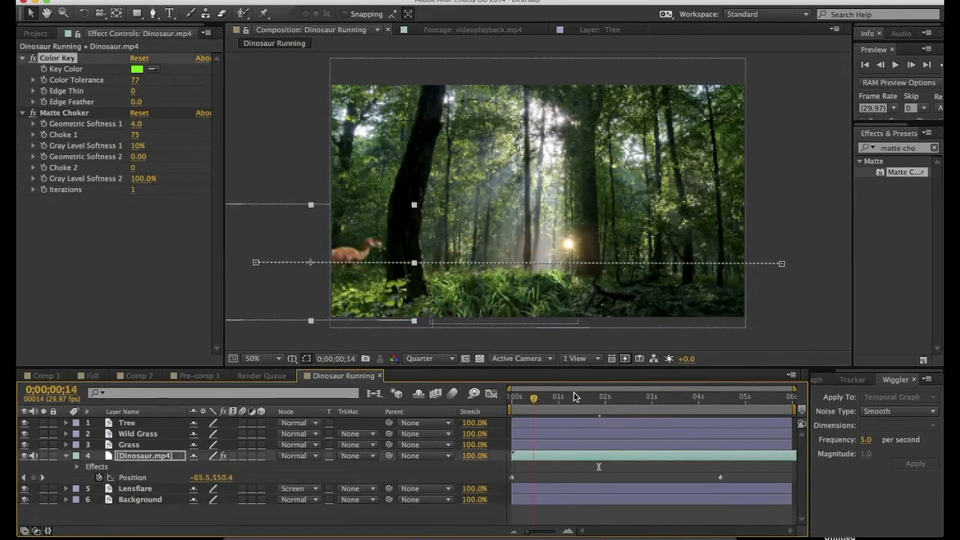
mouse_move(574, 393)
mouse_down()
mouse_move(655, 397)
mouse_move(556, 397)
mouse_move(642, 388)
mouse_move(733, 402)
mouse_move(517, 396)
mouse_move(629, 396)
mouse_move(568, 396)
mouse_up()
key(space)
key(space)
drag(549, 398, 588, 396)
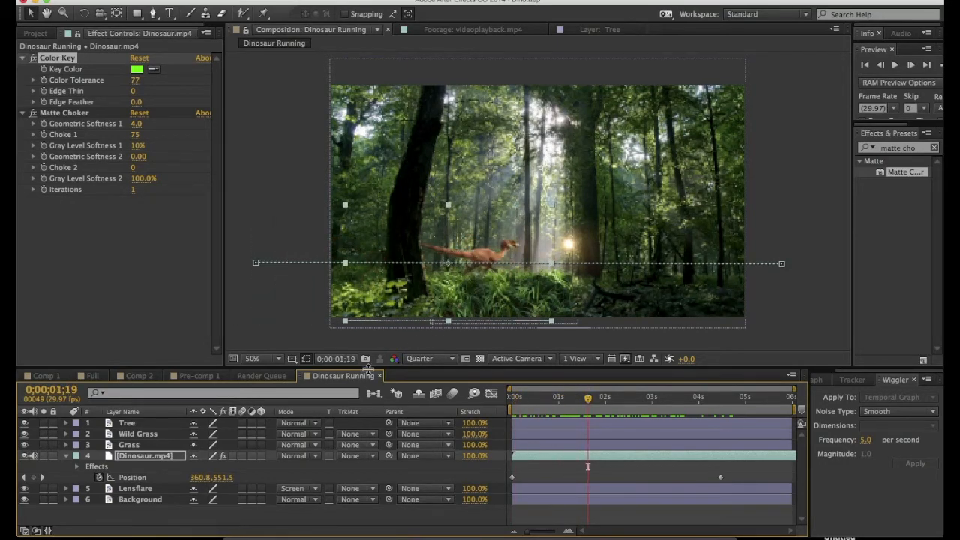
click(443, 359)
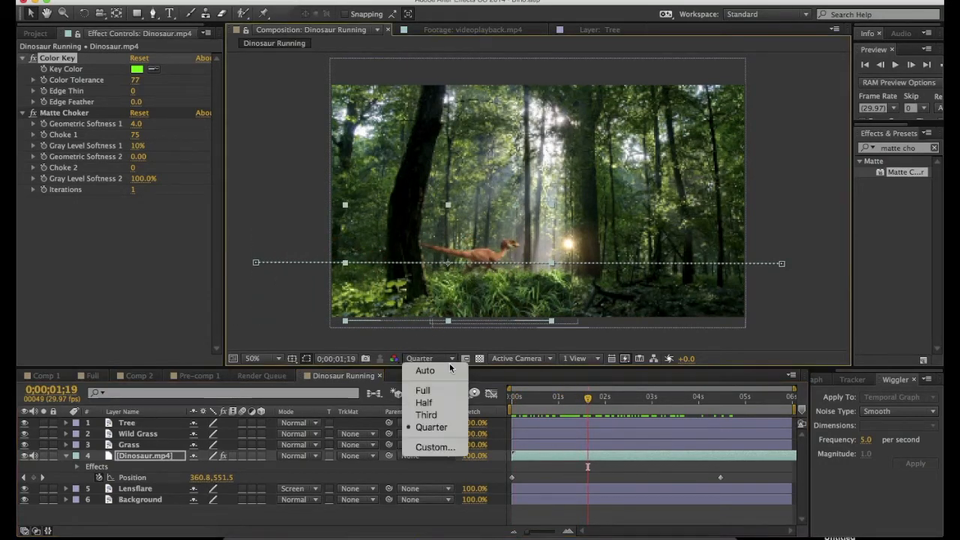
click(423, 391)
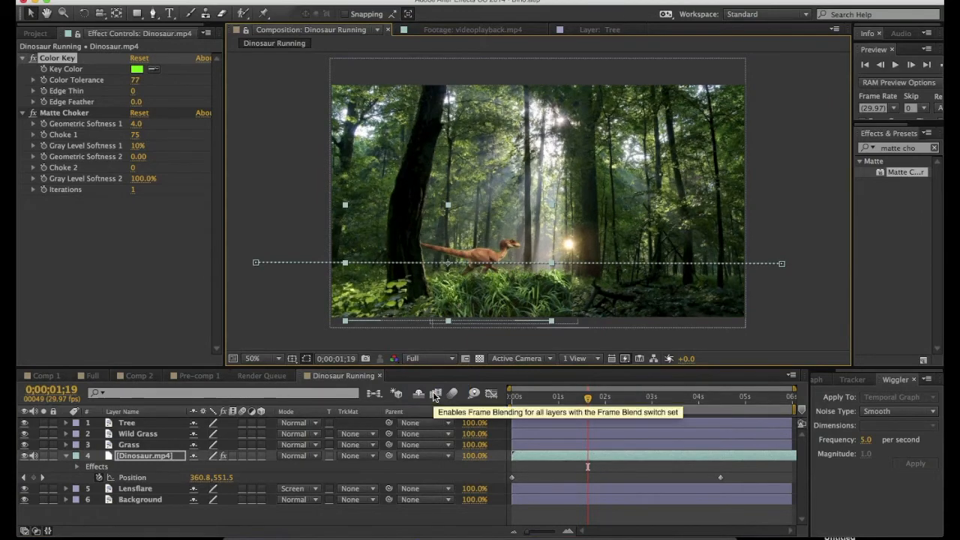
- Apply Brightness & Contrast to the Dinosaur.mp4 layer with Brightness -38 and Contrast -57
click(933, 149)
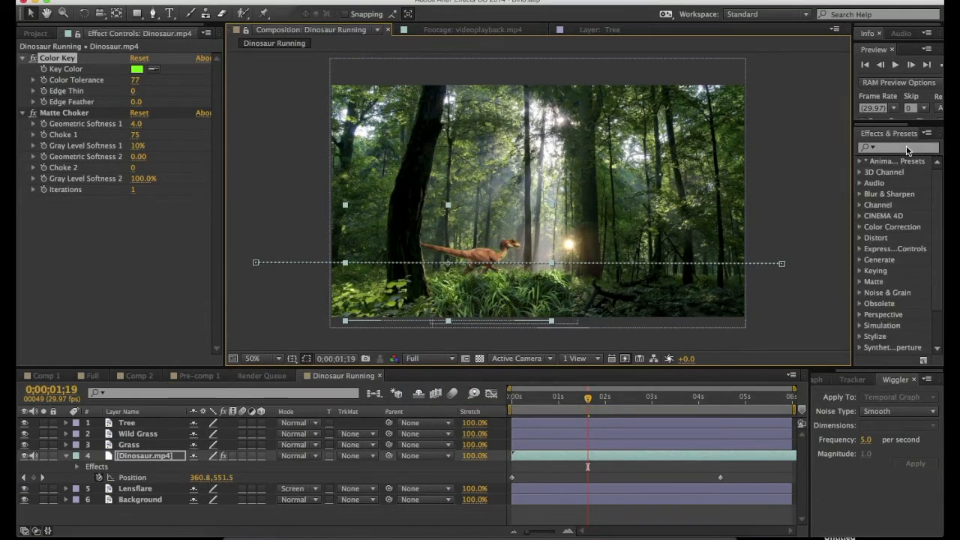
text(brightn)
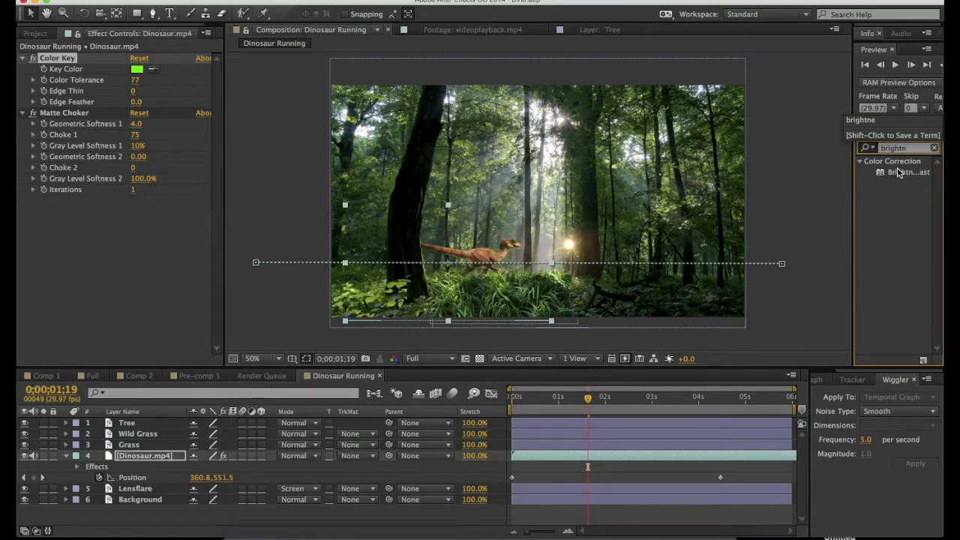
drag(900, 173, 117, 459)
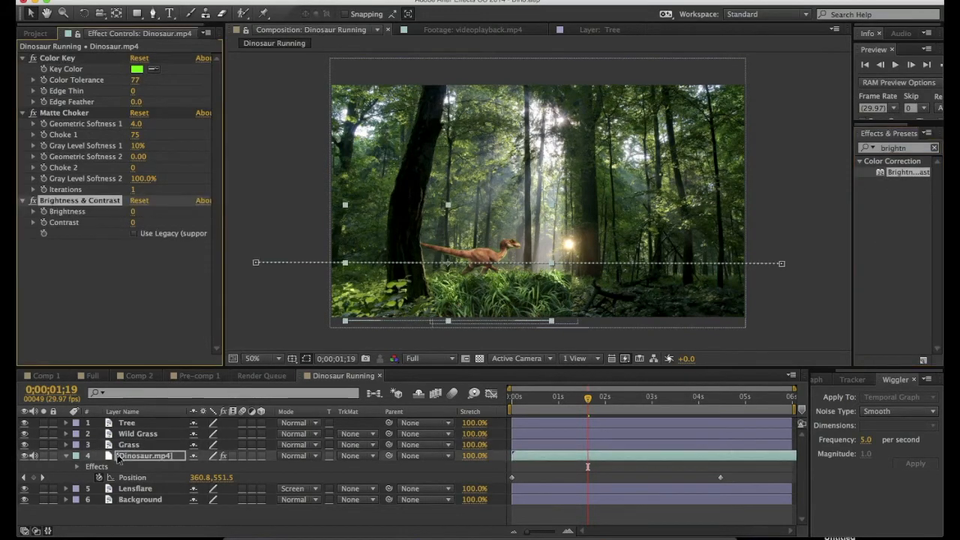
drag(132, 211, 115, 211)
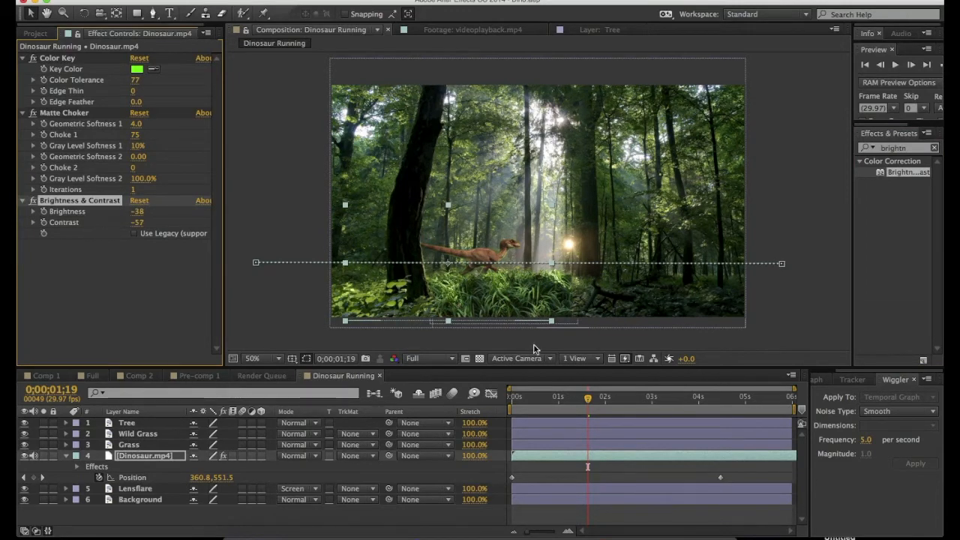
- Play and scrub through the run to check how the darkened dinosaur blends with the forest
click(559, 397)
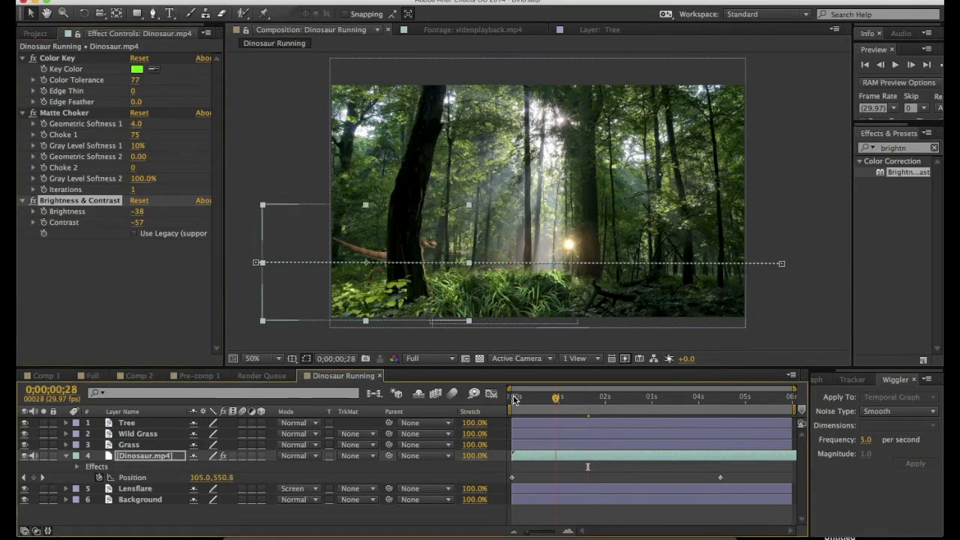
key(space)
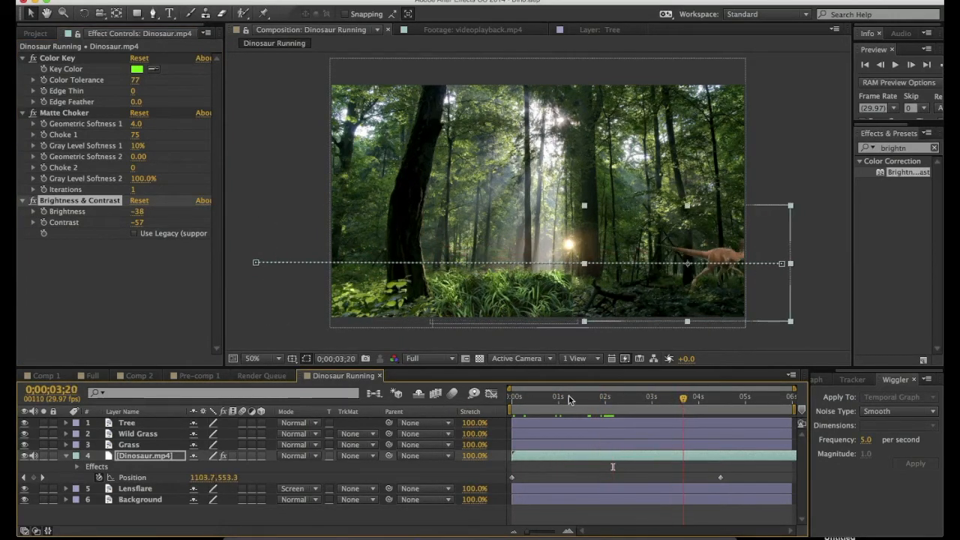
drag(566, 398, 606, 403)
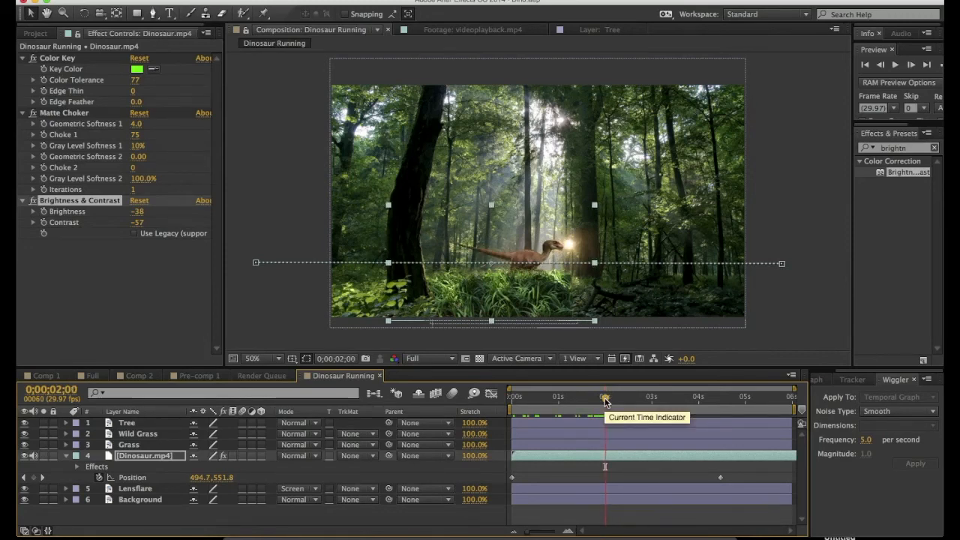
- Duplicate the Lensflare layer and move the copy to the top of the layer stack, above Tree
drag(606, 403, 608, 400)
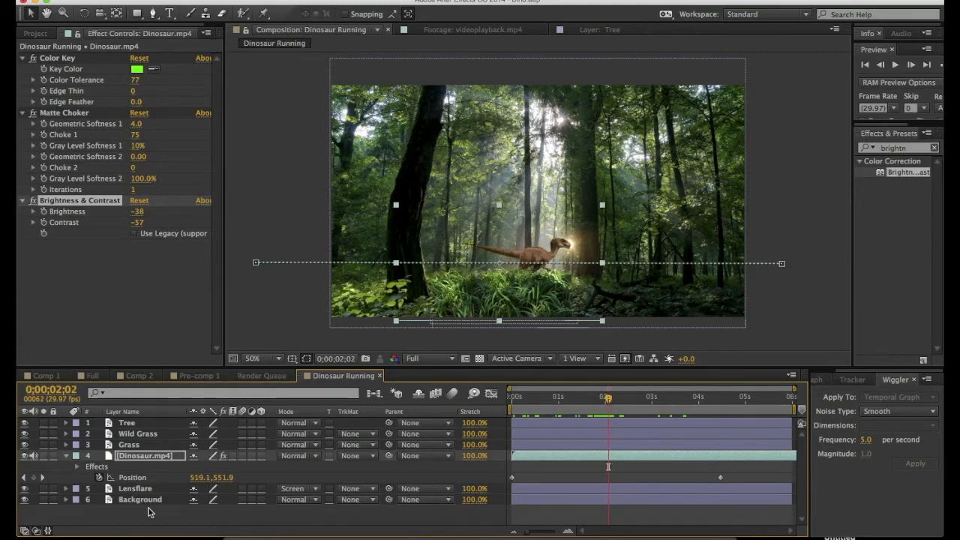
click(135, 489)
key(ctrl+d)
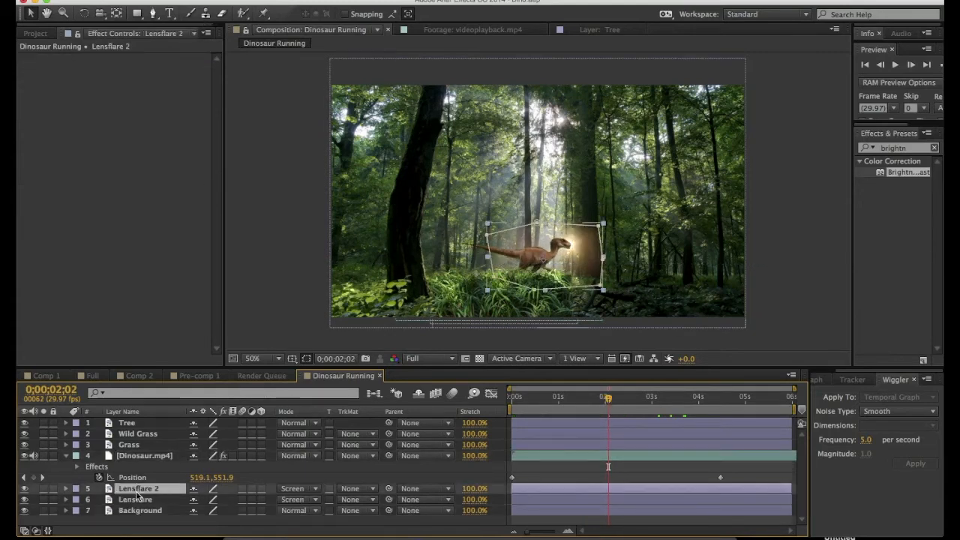
drag(136, 491, 136, 426)
- Split the upper lens flare copy at 0;00;02;02 and trim the second part to start a few frames later, leaving a short gap
mouse_move(608, 399)
mouse_down()
mouse_move(568, 399)
mouse_move(607, 400)
mouse_up()
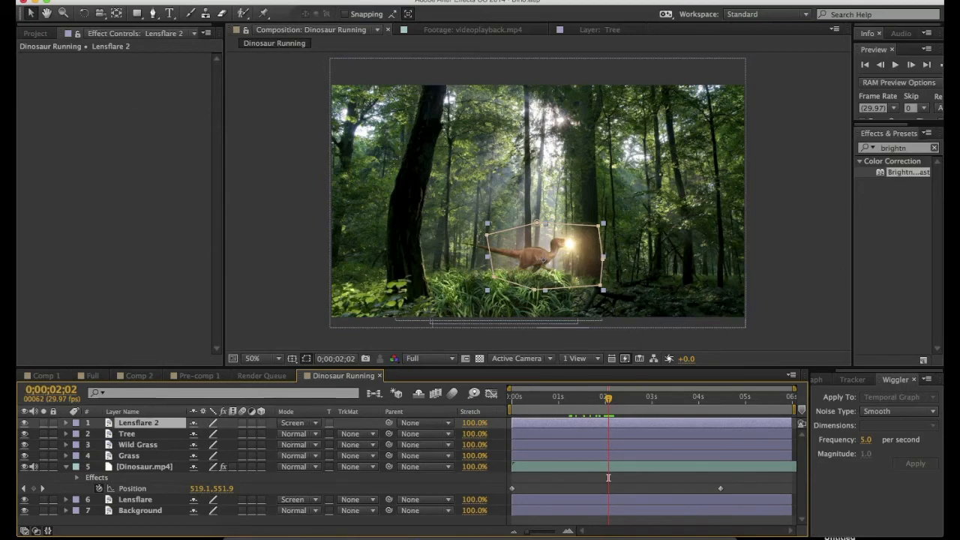
click(151, 1)
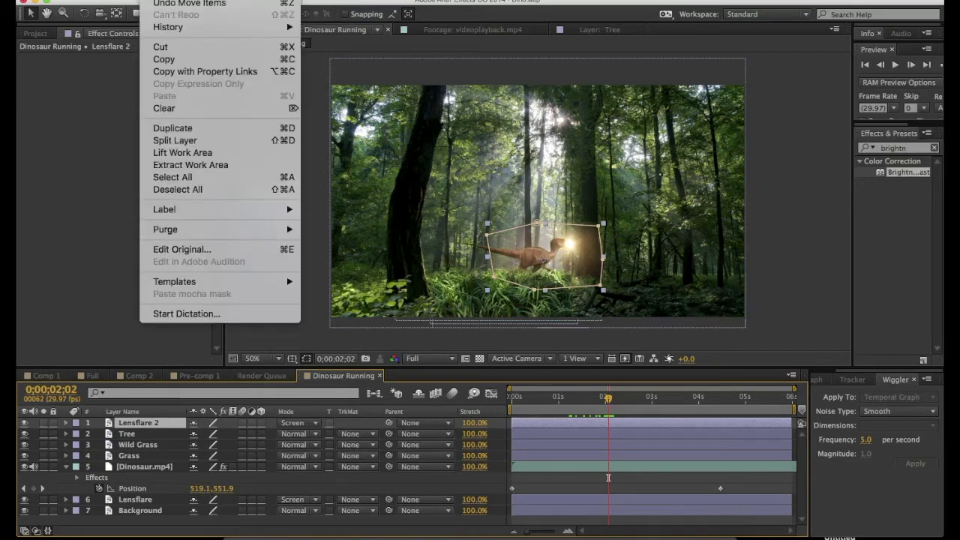
click(182, 142)
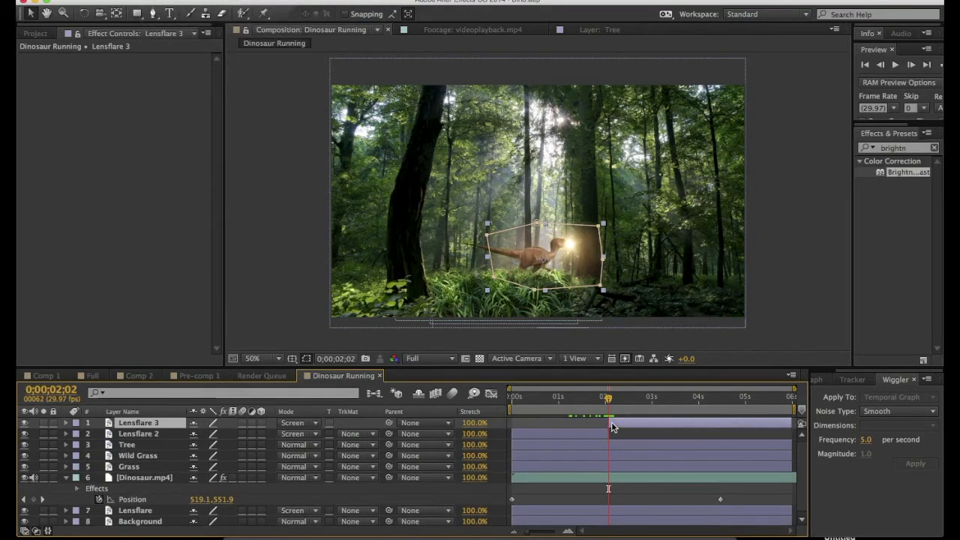
drag(610, 423, 612, 423)
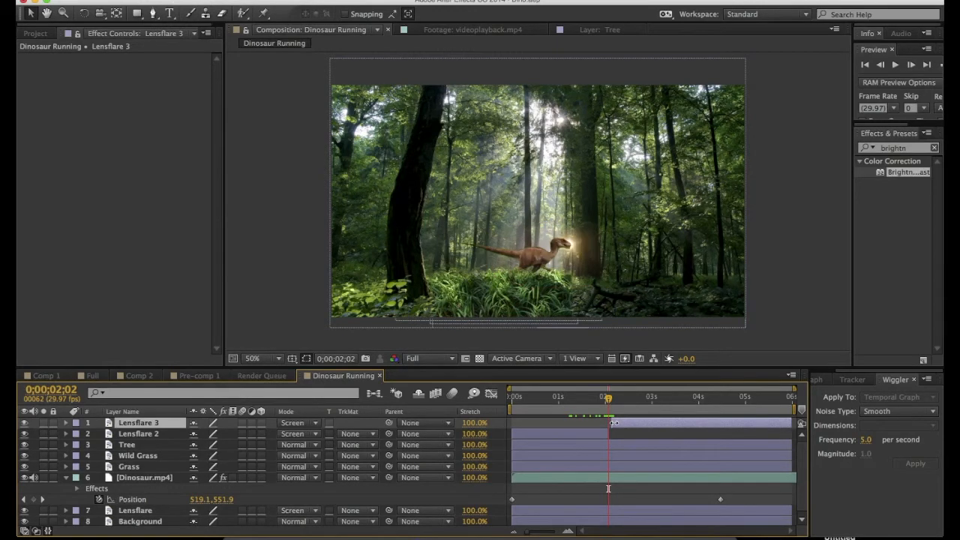
- Play and scrub through the run to check the flare as the dinosaur passes the light, and collapse the Dinosaur.mp4 layer's properties
drag(609, 401, 647, 398)
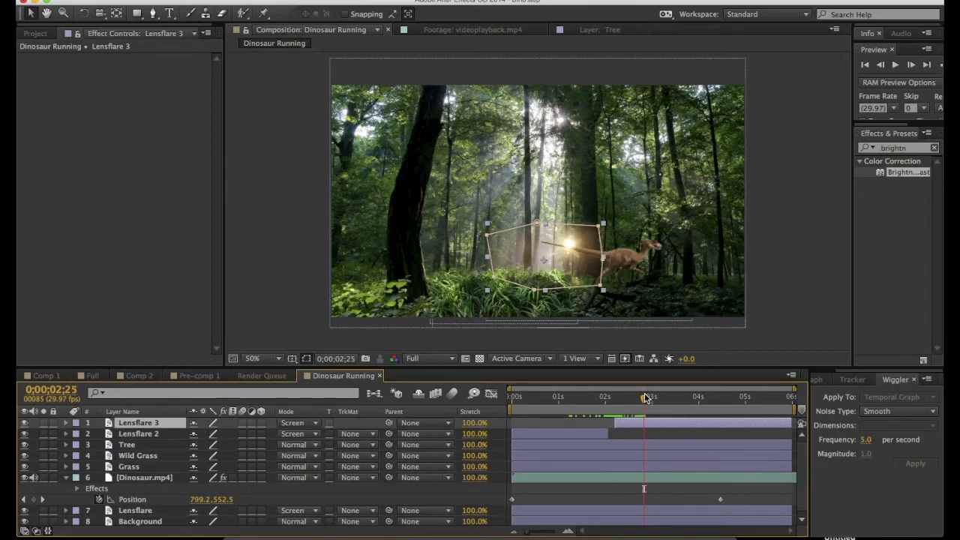
drag(647, 399, 648, 398)
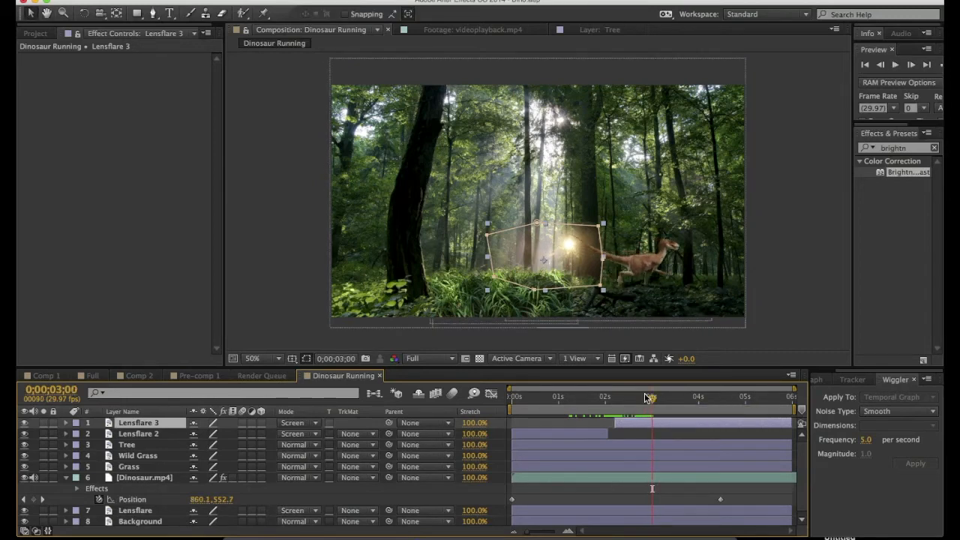
drag(545, 398, 501, 398)
key(space)
key(space)
drag(593, 403, 626, 401)
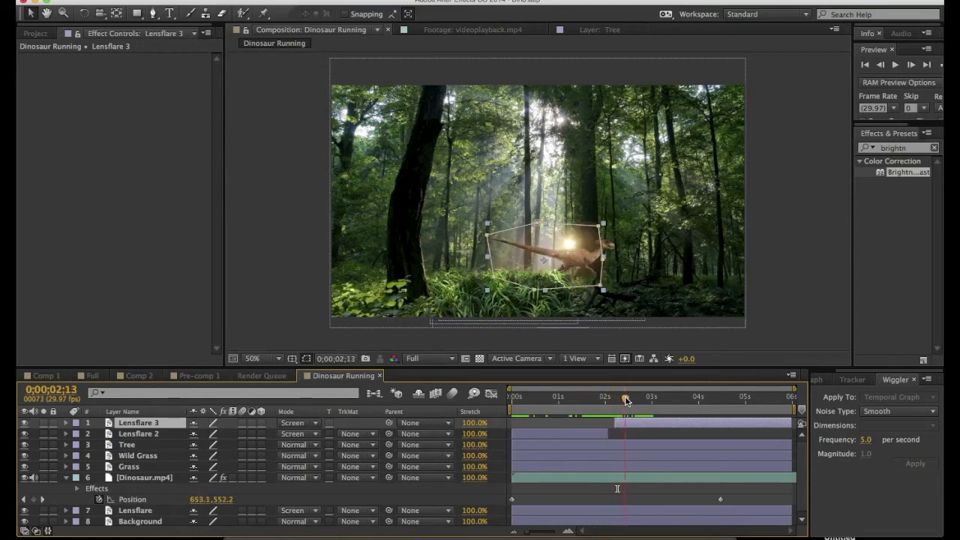
click(66, 478)
click(95, 511)
mouse_move(601, 402)
mouse_down()
mouse_move(576, 402)
mouse_move(610, 396)
mouse_move(562, 397)
mouse_move(629, 399)
mouse_move(578, 397)
mouse_move(611, 399)
mouse_up()
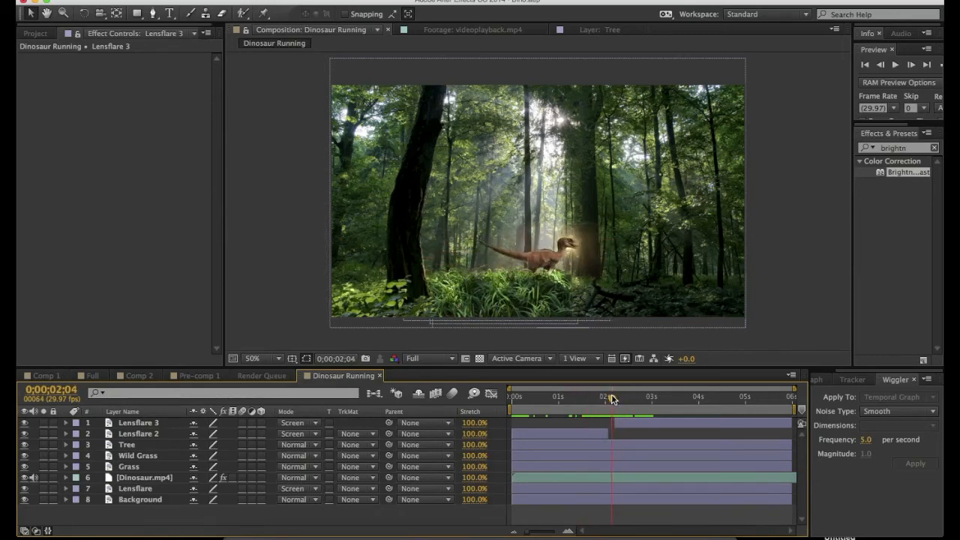
drag(614, 400, 608, 401)
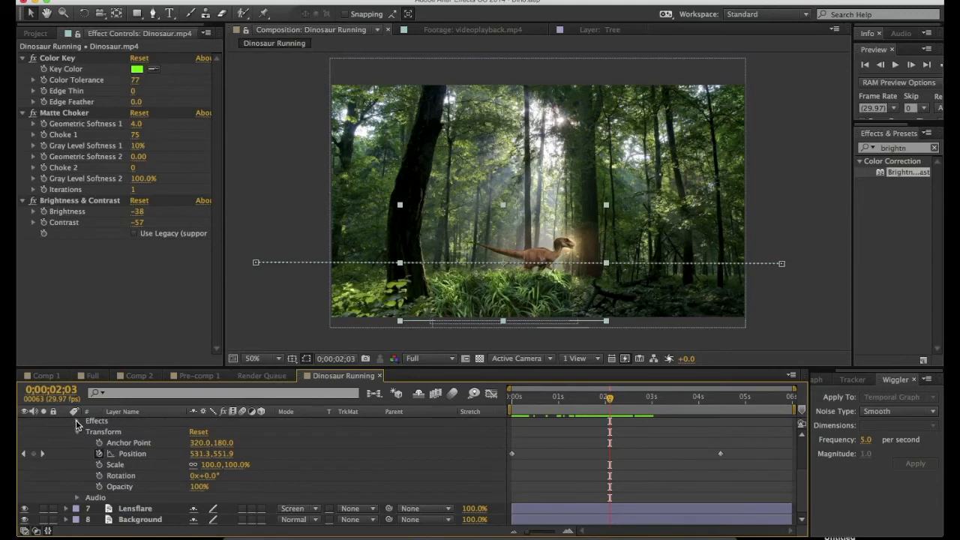
- Keyframe the Brightness of Dinosaur.mp4's Brightness & Contrast effect at 0;00;02;02, and set it to -149 at 0;00;02;07
click(75, 424)
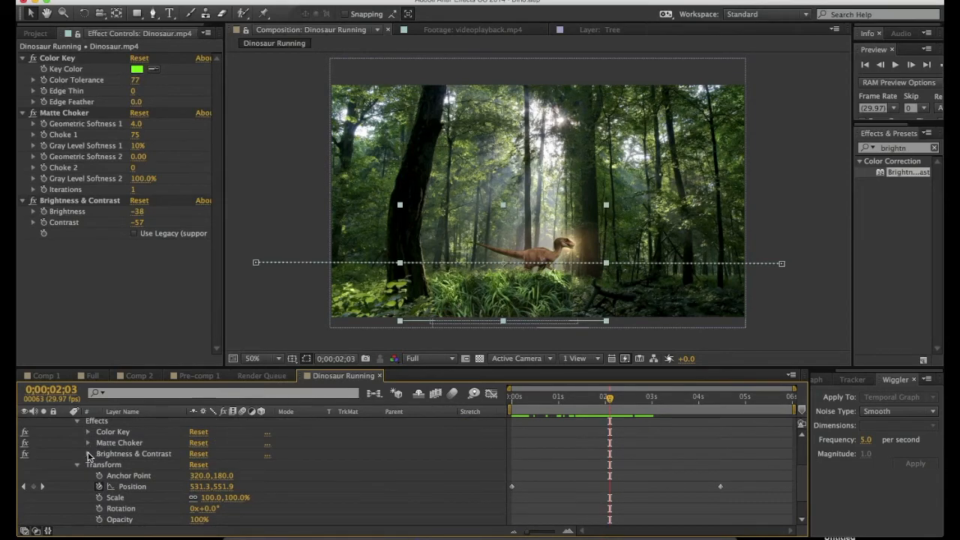
click(88, 454)
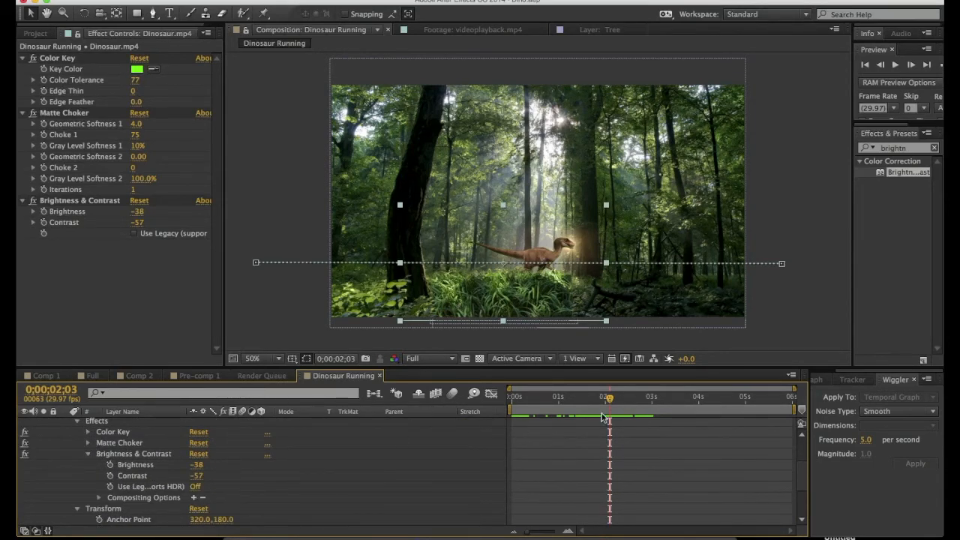
drag(611, 402, 609, 401)
click(111, 465)
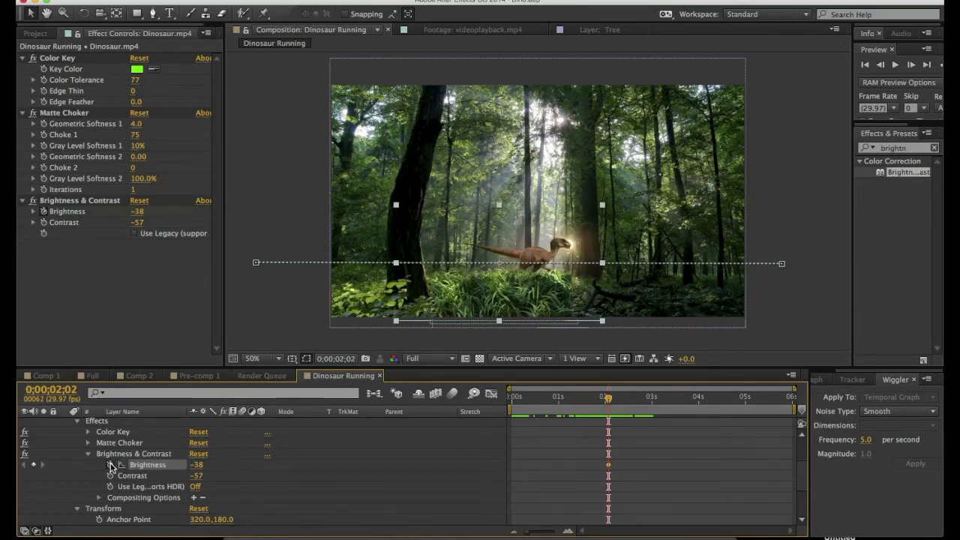
drag(607, 406, 619, 399)
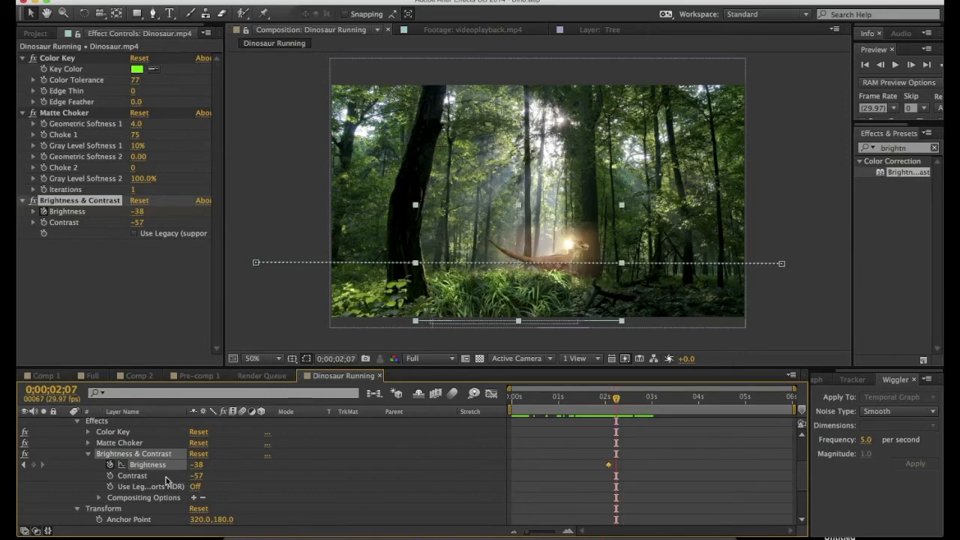
drag(189, 464, 112, 465)
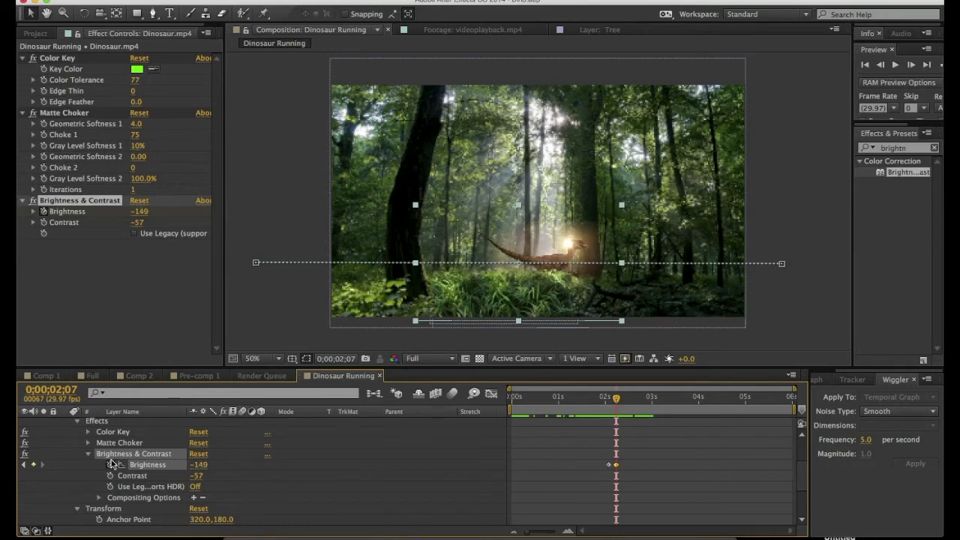
- Replay the run around the two-second mark to check the brightness change, then return to the first frame and collapse Dinosaur.mp4
click(605, 406)
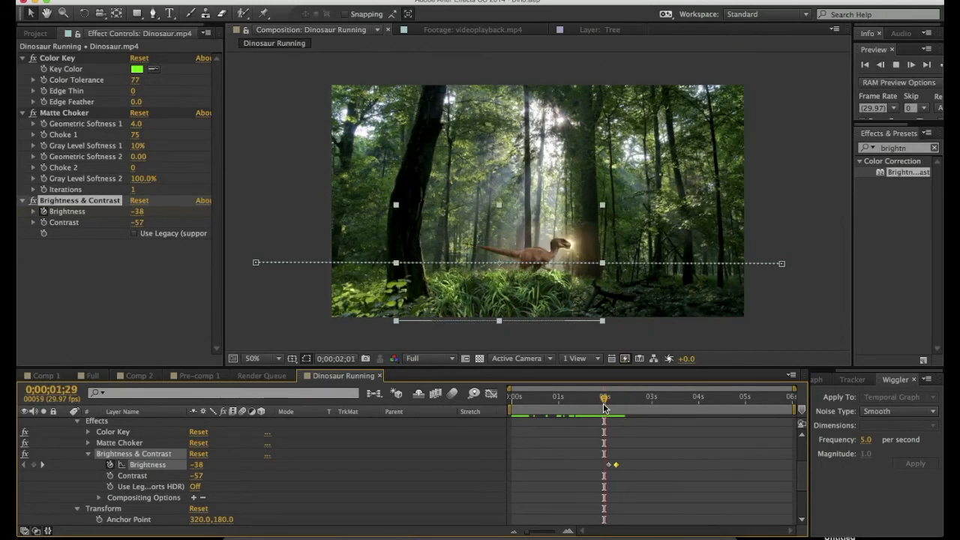
key(space)
key(space)
key(space)
click(605, 406)
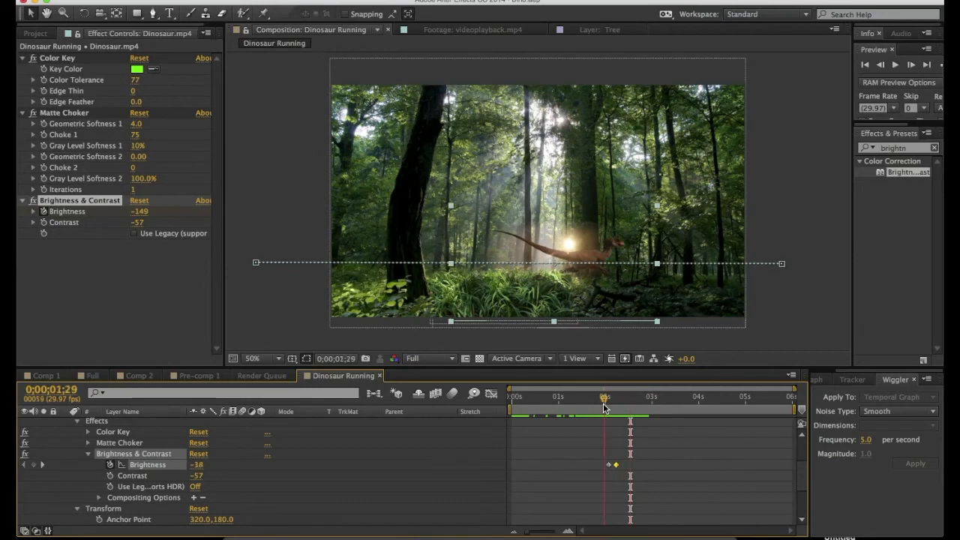
key(space)
key(space)
mouse_move(605, 406)
mouse_down()
mouse_move(628, 406)
mouse_move(612, 402)
mouse_up()
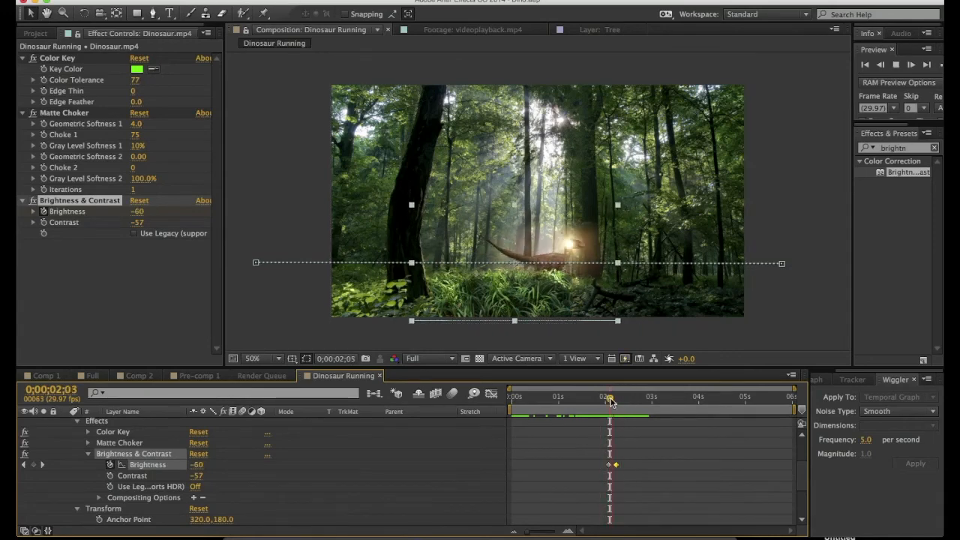
key(space)
click(587, 442)
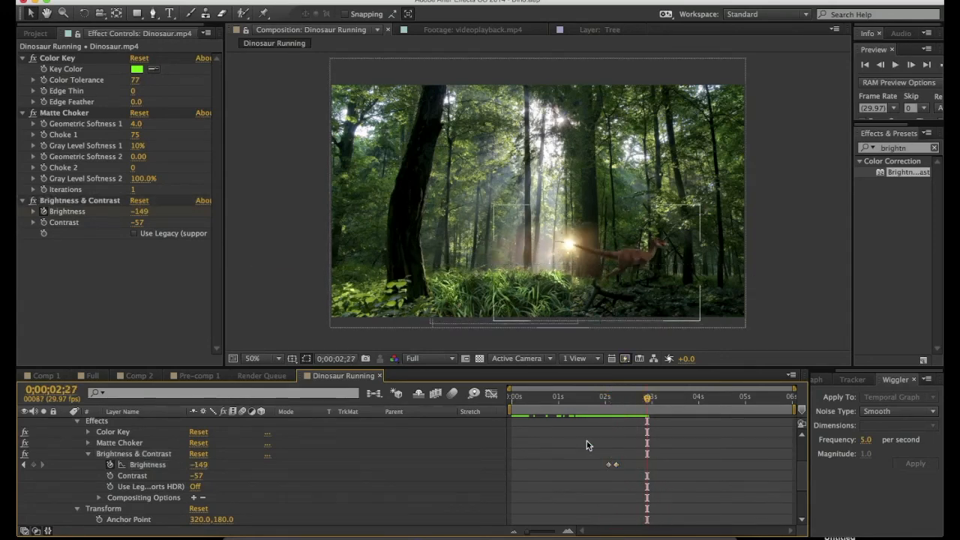
key(Home)
scroll(65, 440, up, 1)
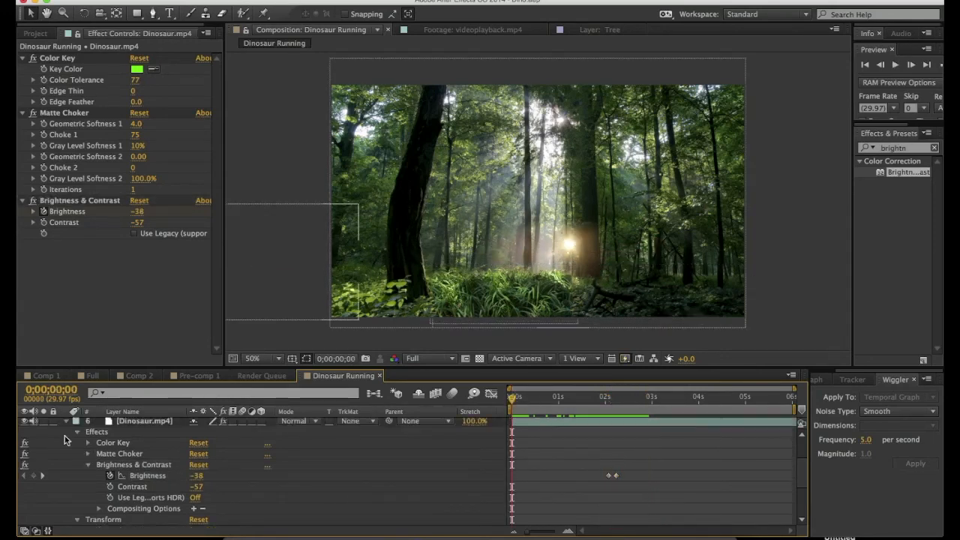
scroll(64, 440, up, 3)
click(68, 455)
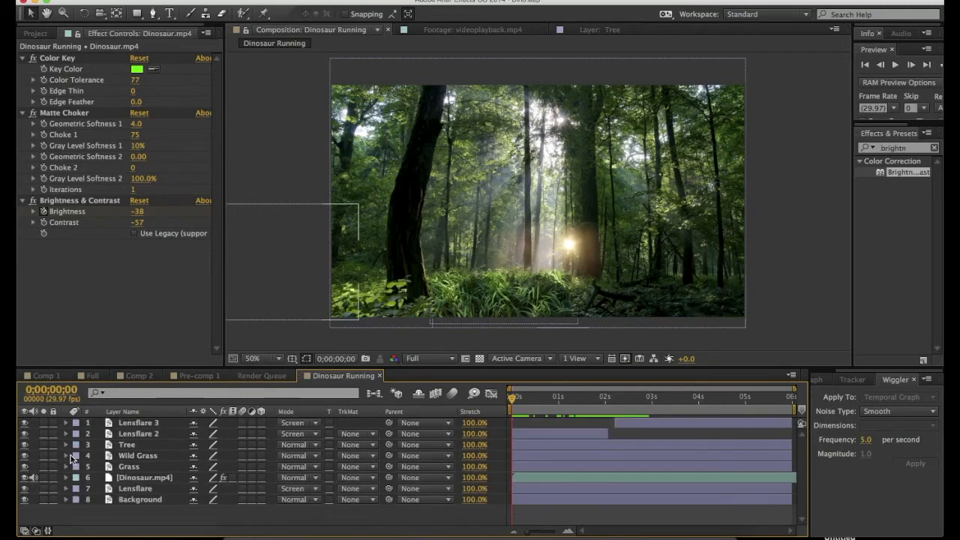
- Scrub to 0;00;01;21 and duplicate the Dinosaur.mp4 layer
drag(522, 402, 604, 400)
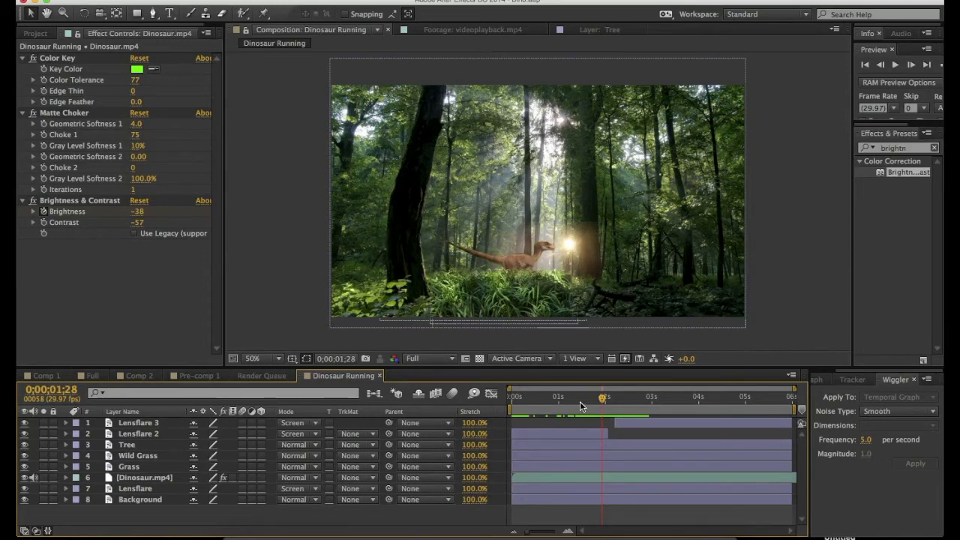
mouse_move(580, 406)
mouse_down()
mouse_move(568, 402)
mouse_move(592, 399)
mouse_up()
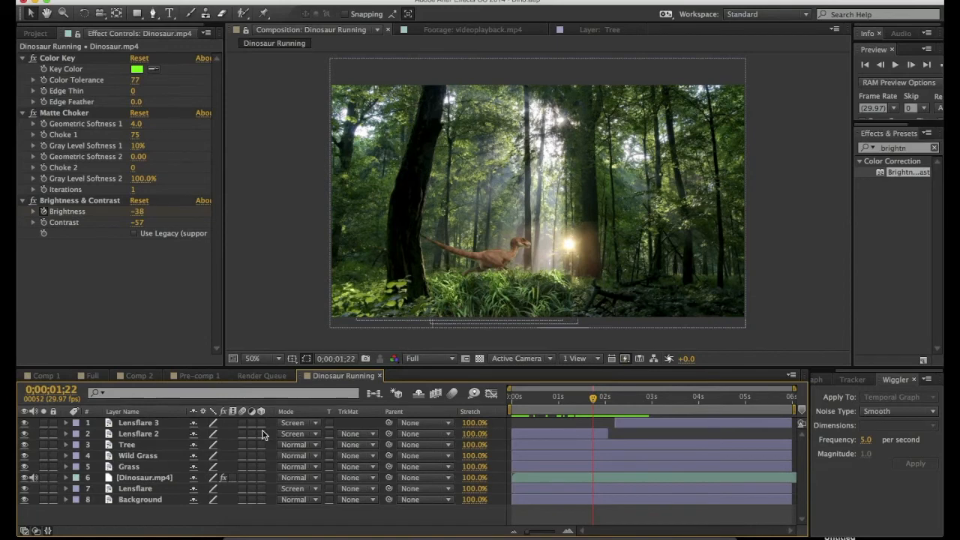
mouse_move(574, 403)
mouse_down()
mouse_move(532, 396)
mouse_move(591, 402)
mouse_up()
click(138, 480)
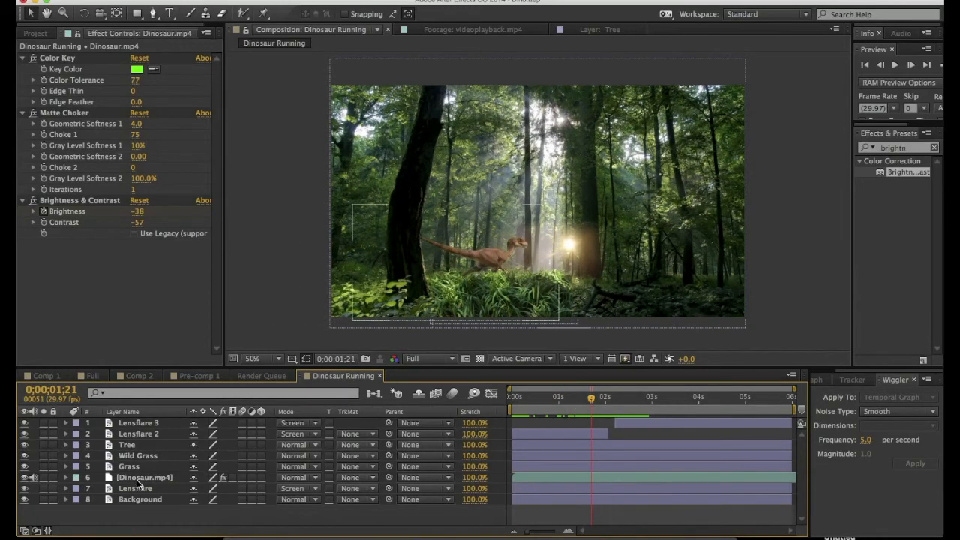
key(ctrl+d)
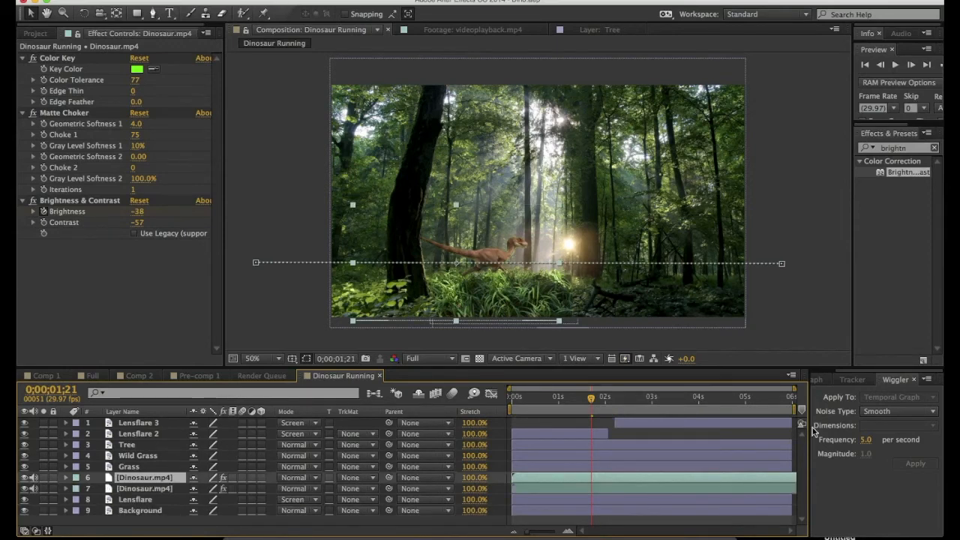
- Find the Fractal Noise effect and apply it to the upper Dinosaur.mp4 copy
click(933, 147)
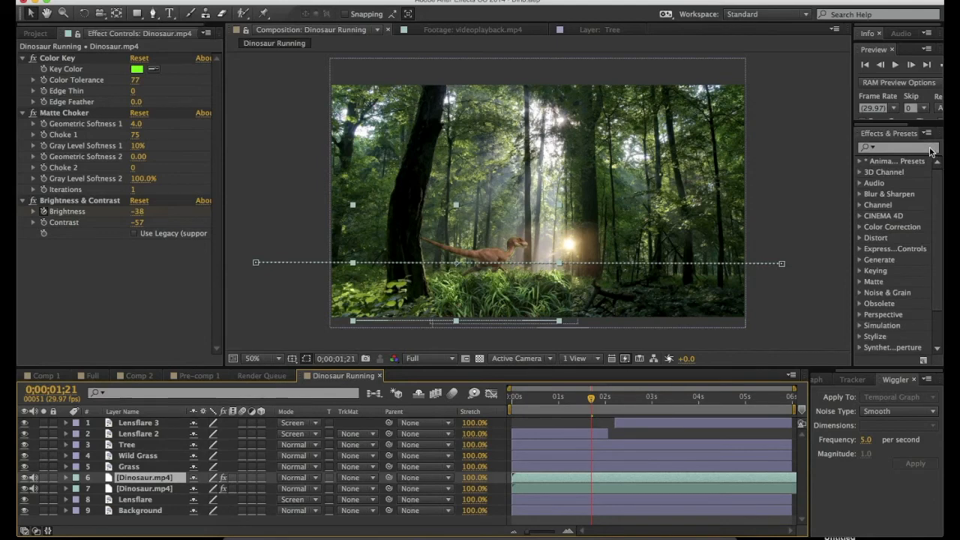
click(916, 148)
text(f)
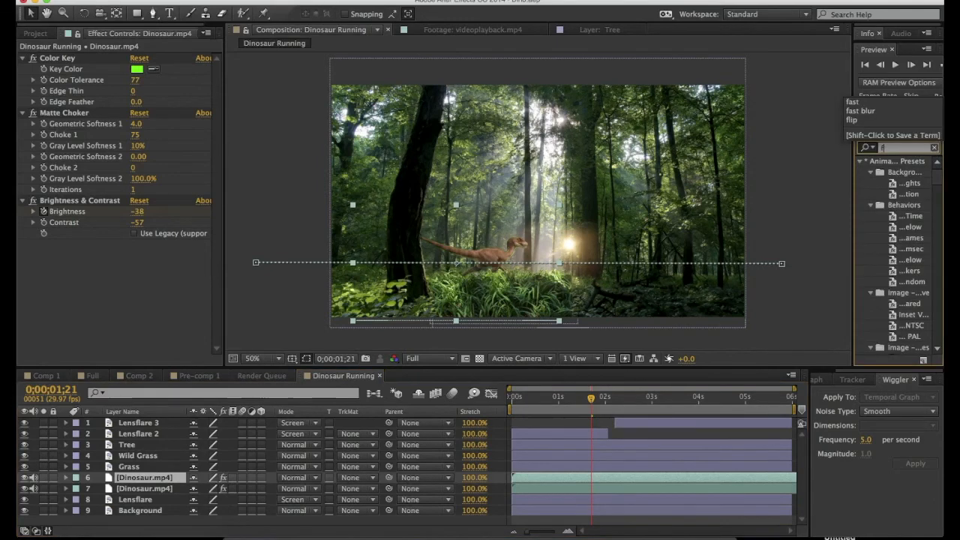
text(ract)
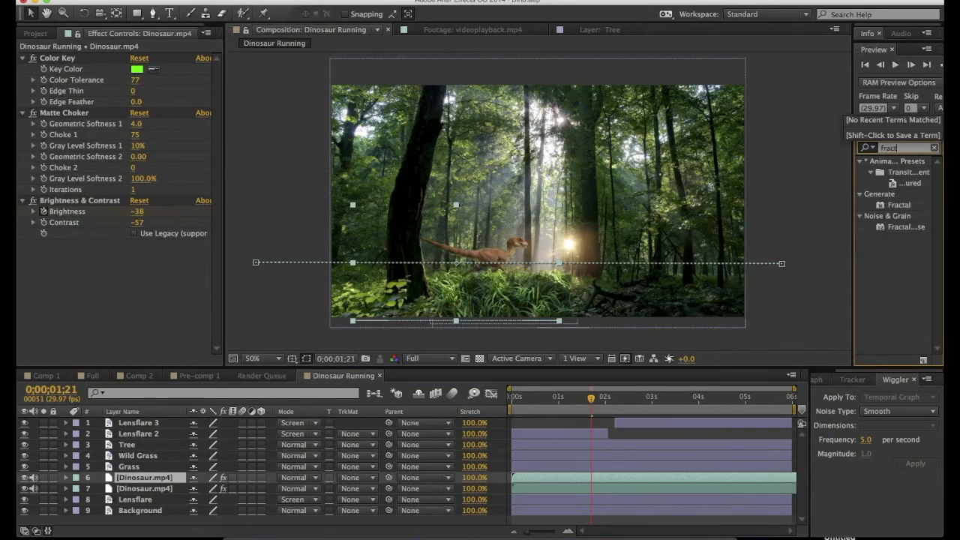
text(a)
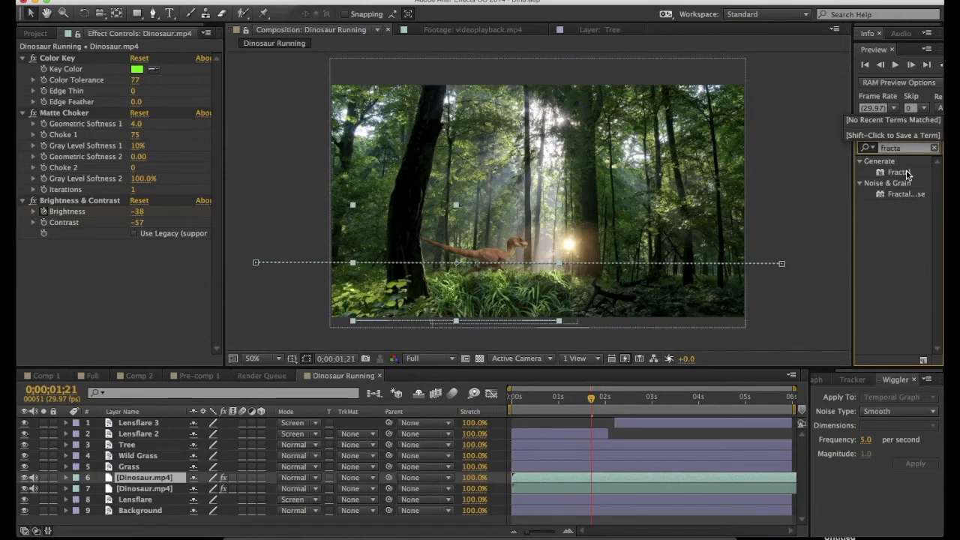
drag(854, 184, 154, 479)
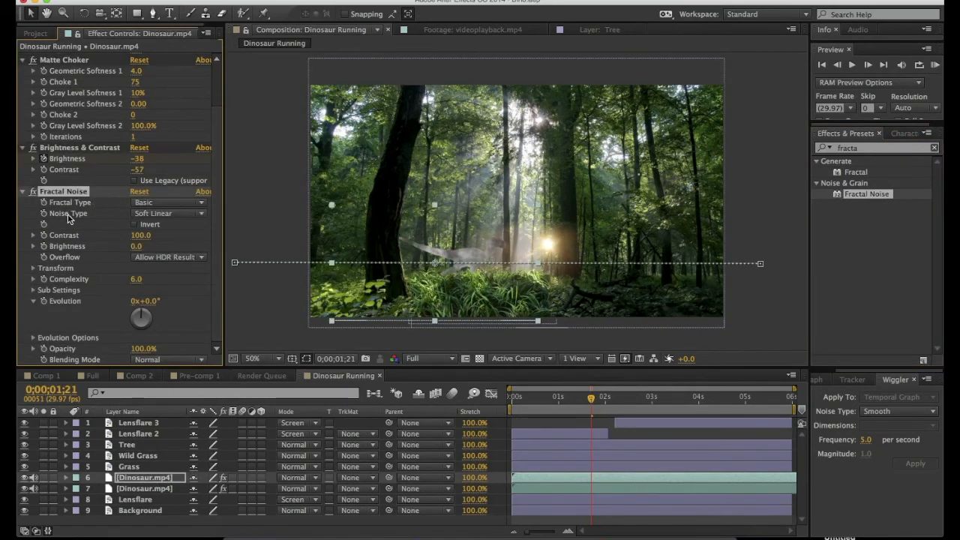
- Try the Smeary fractal type for the Fractal Noise effect and switch it to Swirly
click(169, 204)
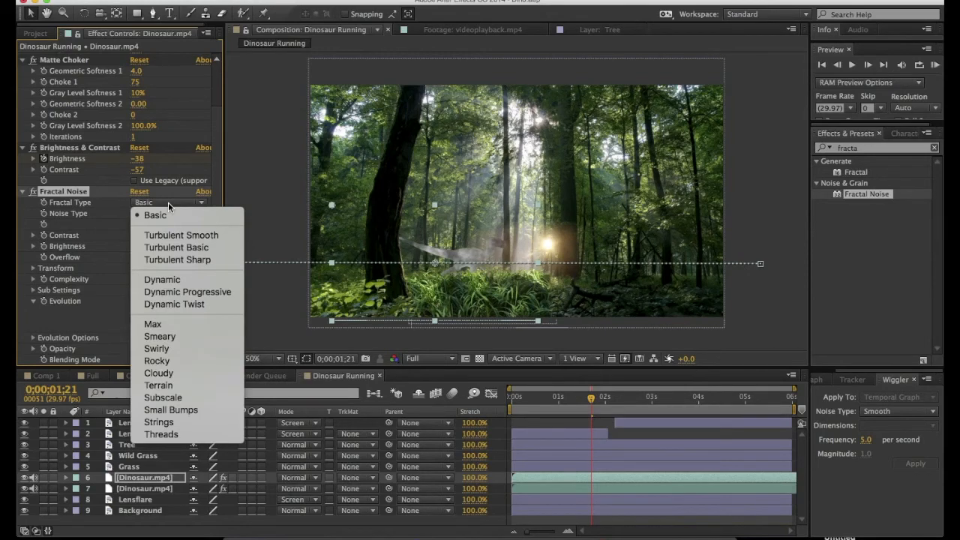
click(161, 336)
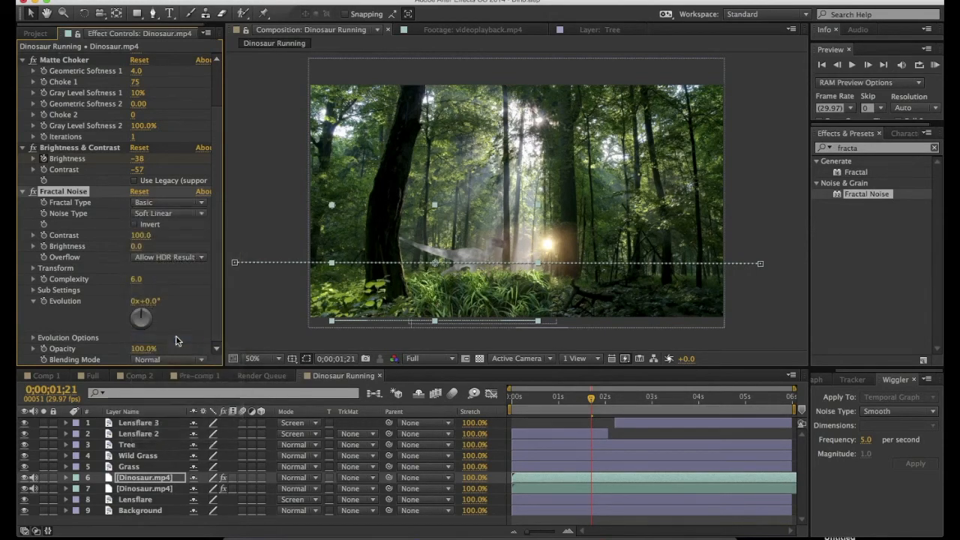
click(160, 204)
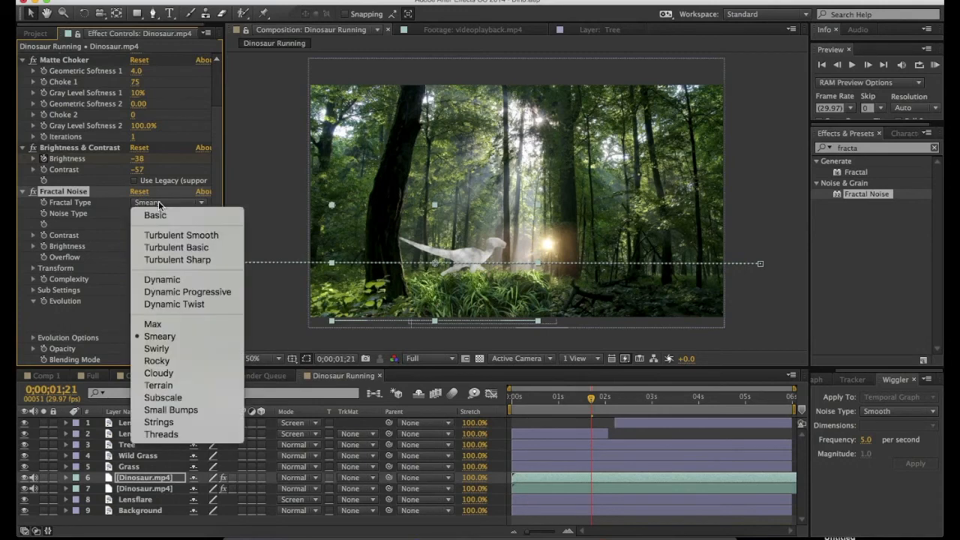
click(179, 349)
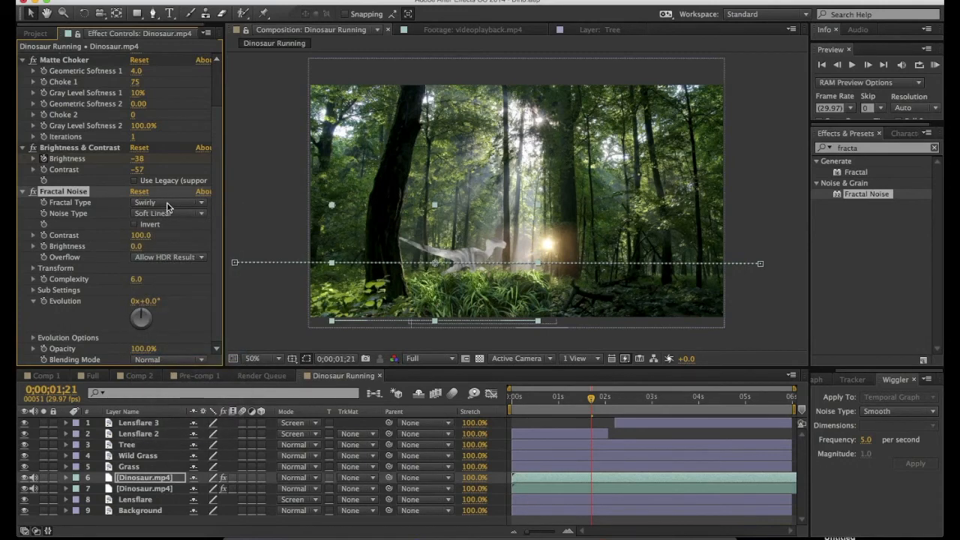
- Set the Fractal Noise effect's fractal type to Rocky and invert the noise
click(167, 207)
click(187, 363)
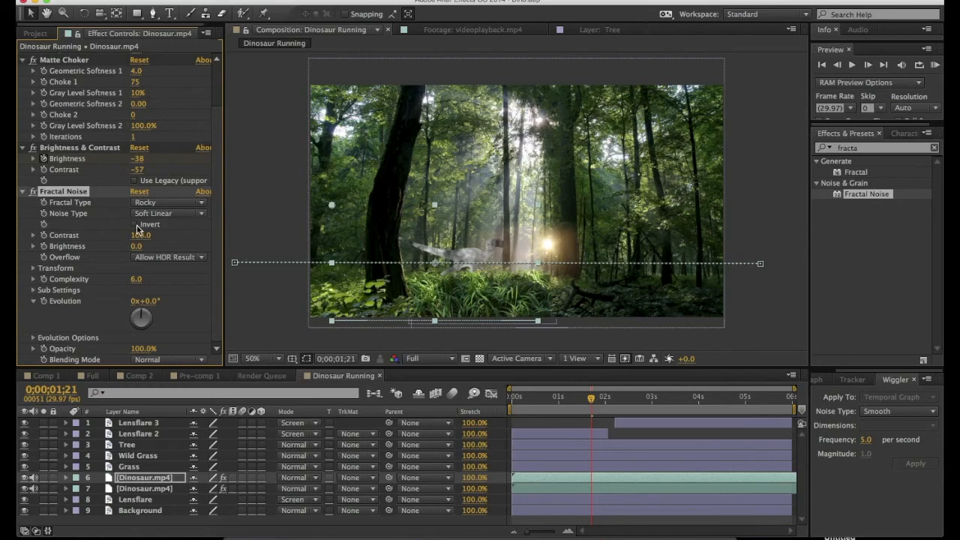
click(135, 225)
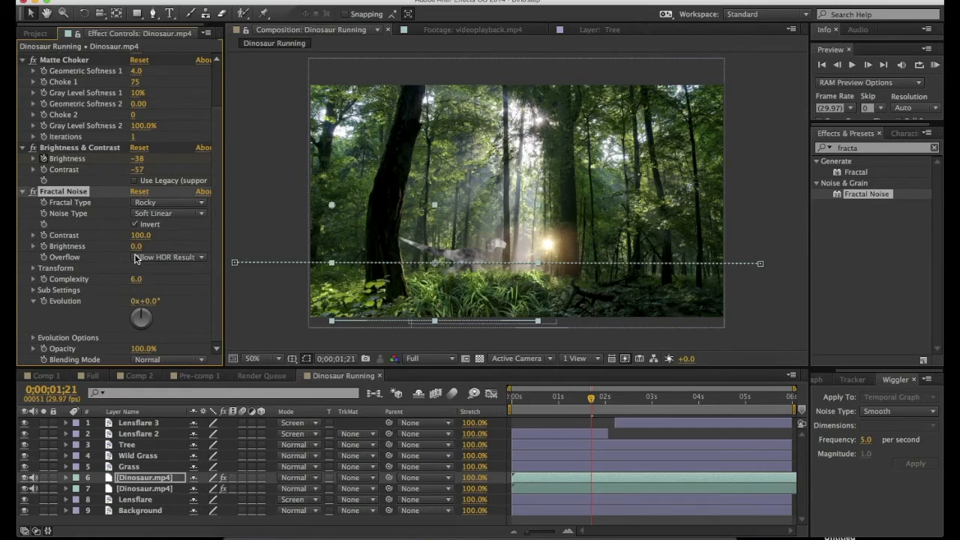
- Turn off uniform scaling in the Fractal Noise transform and set Scale Width to 105.6 and Scale Height to 83.5
click(33, 268)
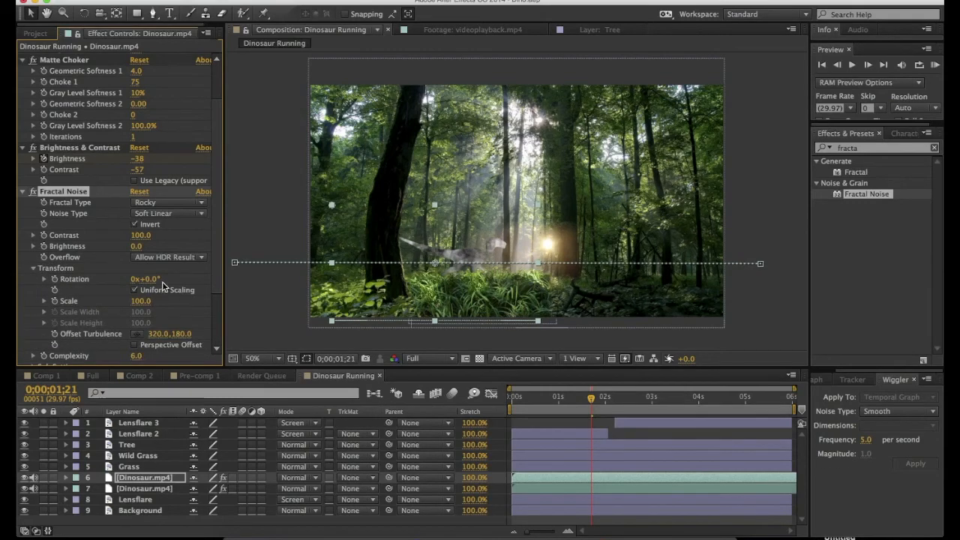
click(135, 290)
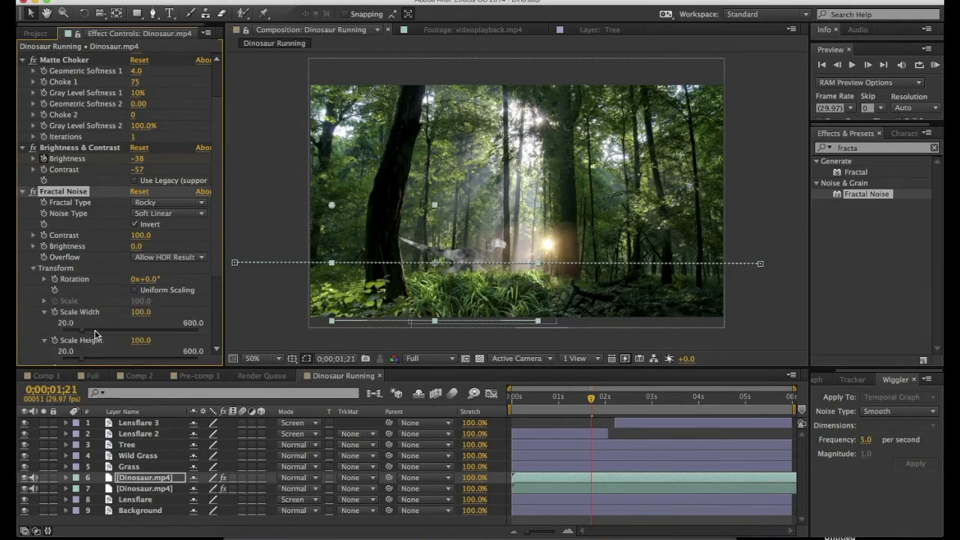
mouse_move(85, 330)
mouse_down()
mouse_move(72, 333)
mouse_move(84, 333)
mouse_up()
mouse_move(81, 363)
mouse_down()
mouse_move(67, 362)
mouse_move(78, 362)
mouse_up()
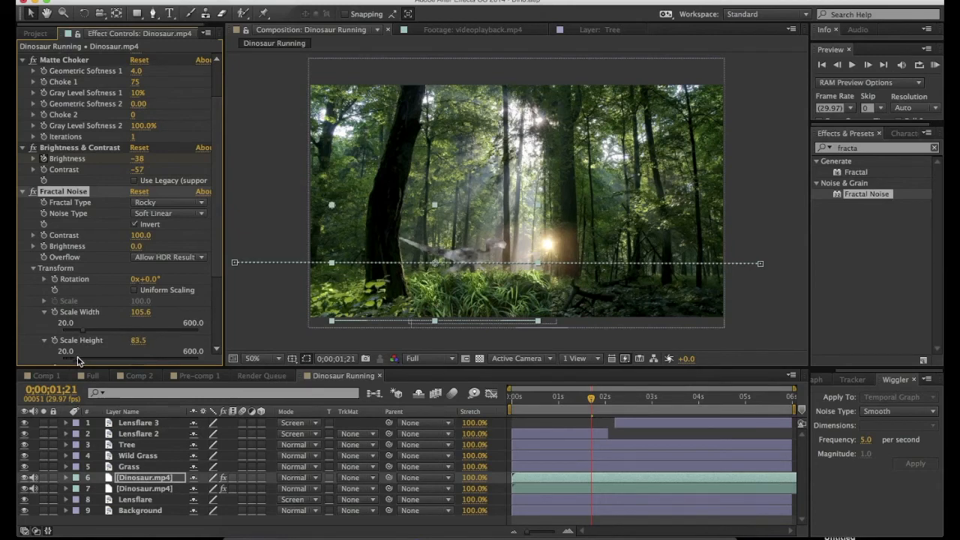
- Set the upper Dinosaur.mp4 copy's blending mode to Multiply and scrub through the first two seconds to check the blend
scroll(199, 279, down, 4)
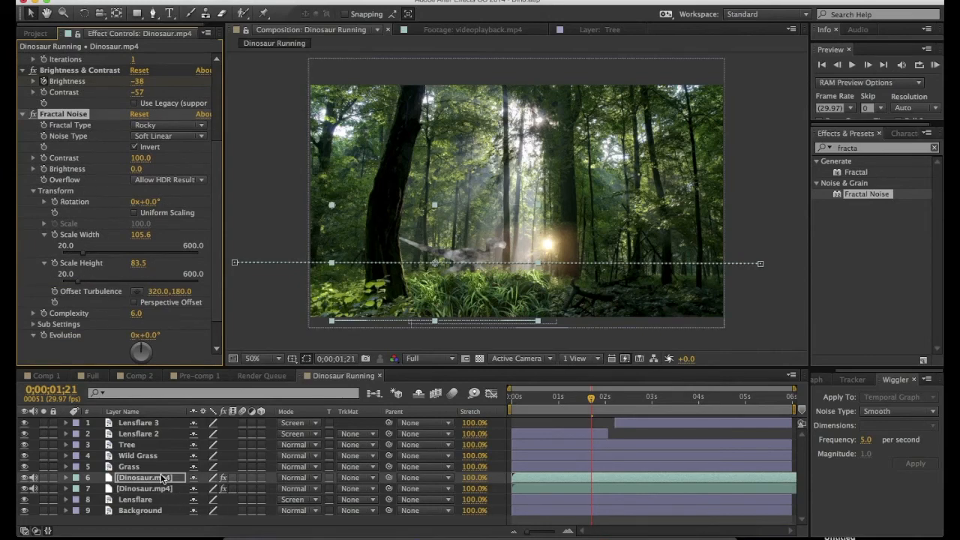
click(304, 480)
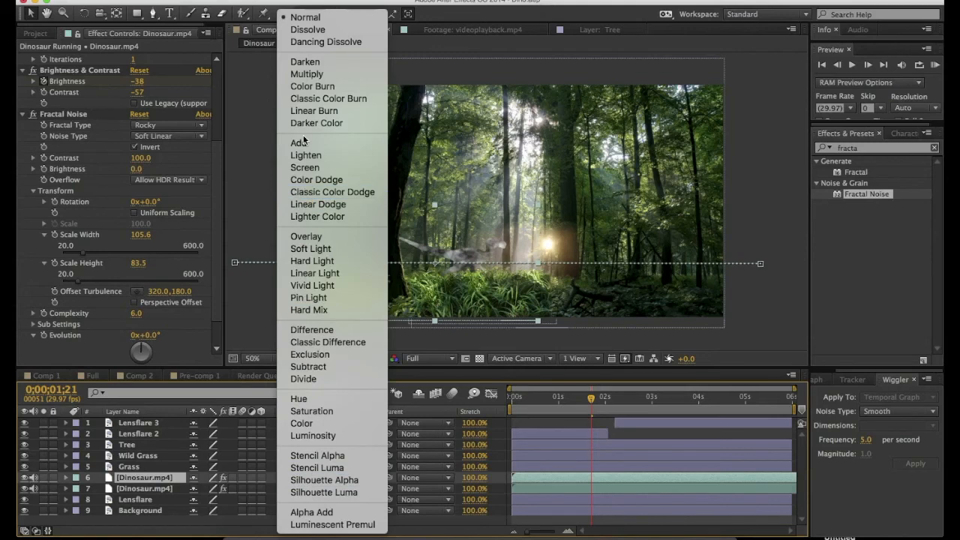
click(300, 74)
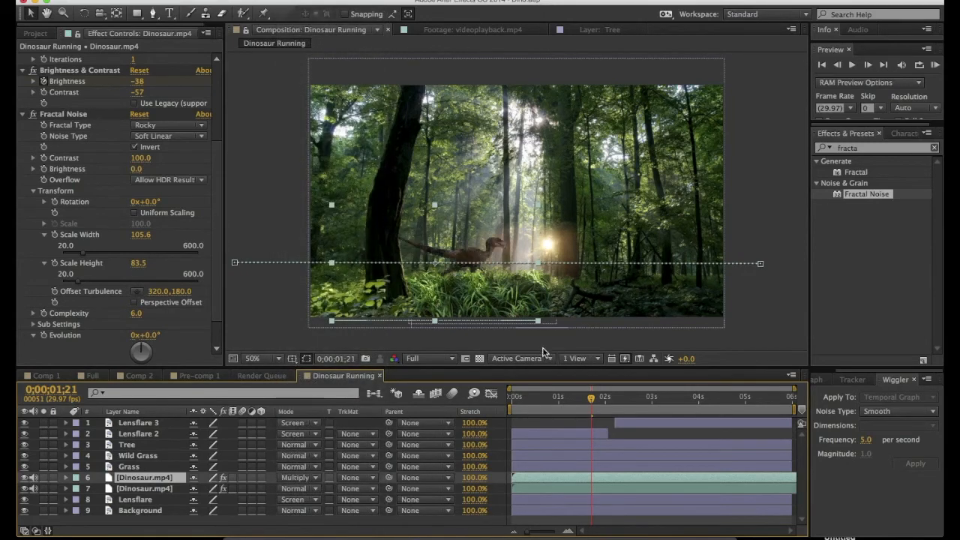
drag(546, 394, 604, 384)
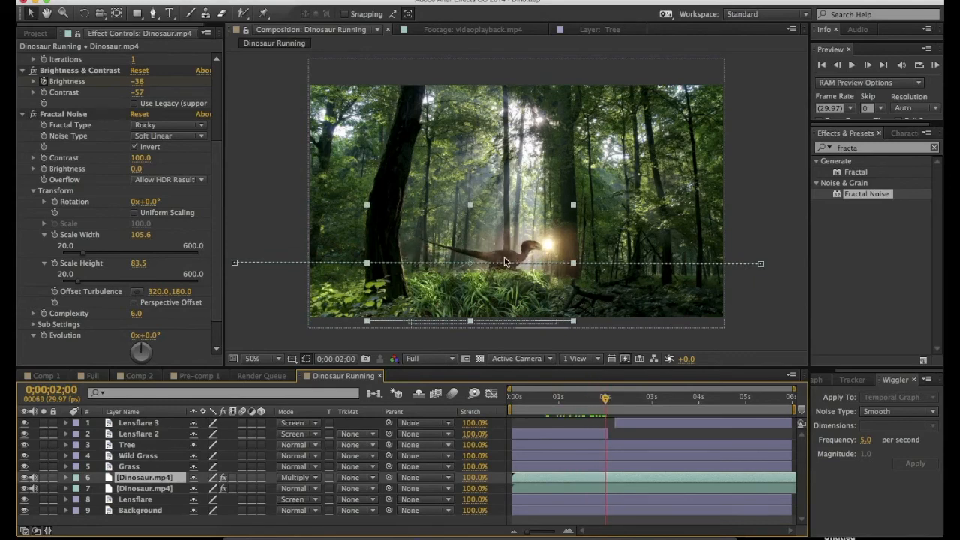
drag(514, 398, 587, 404)
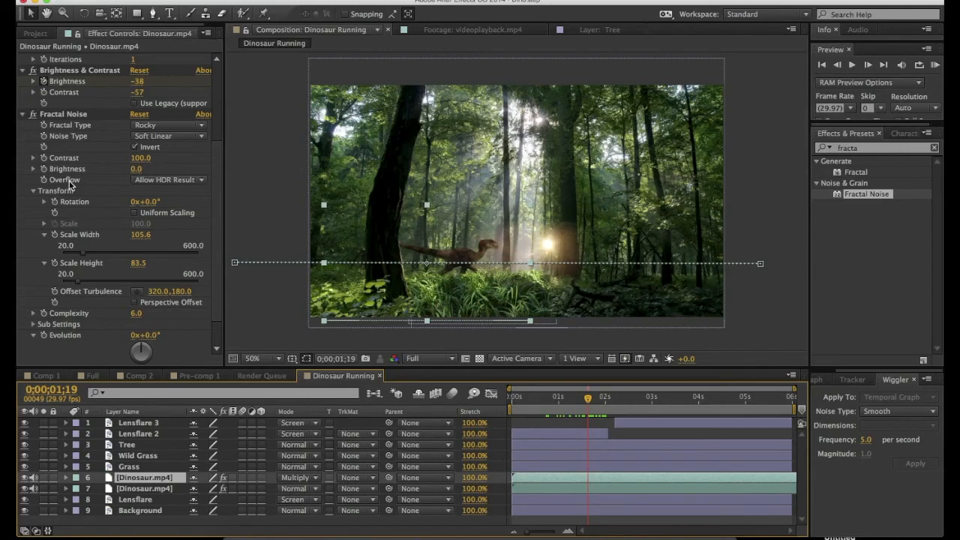
- Animate Fractal Noise's Sub Offset with a 0.0,0.0 keyframe at 0;00;00;00 and a higher horizontal value at 0;00;05;02
scroll(28, 323, down, 2)
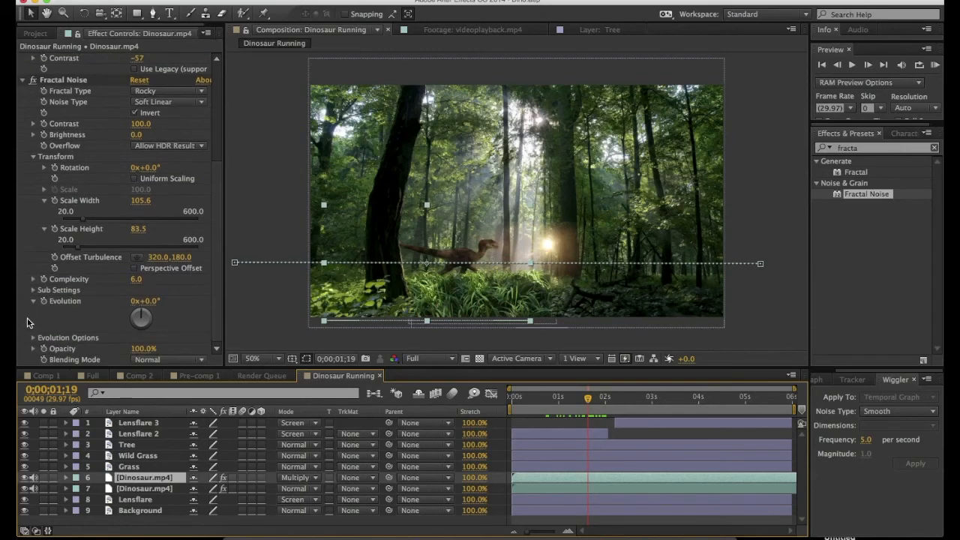
click(32, 158)
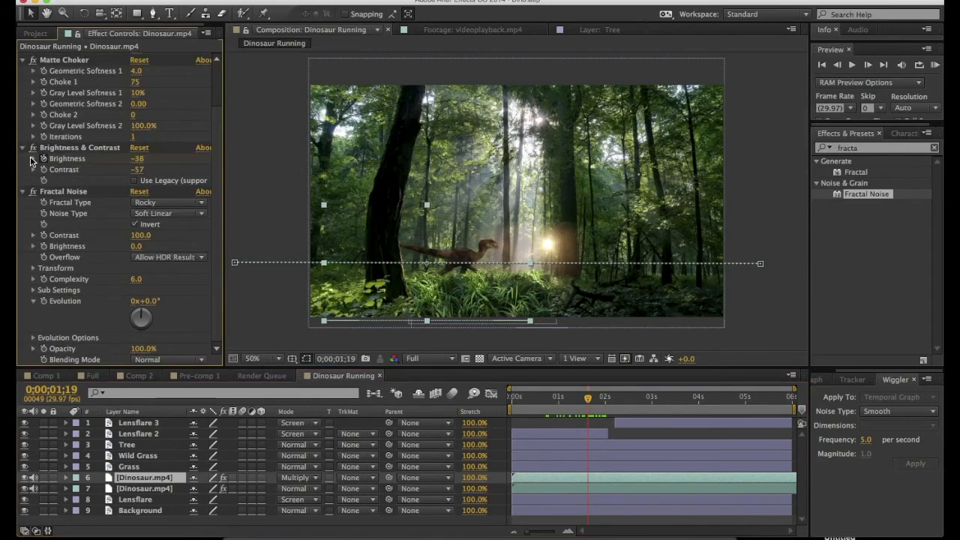
click(33, 290)
scroll(51, 332, down, 4)
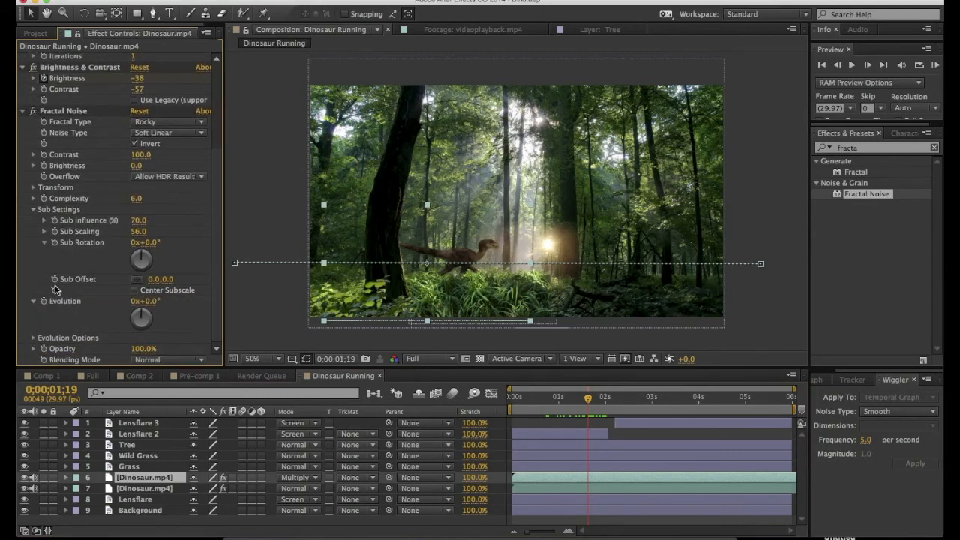
drag(523, 399, 498, 395)
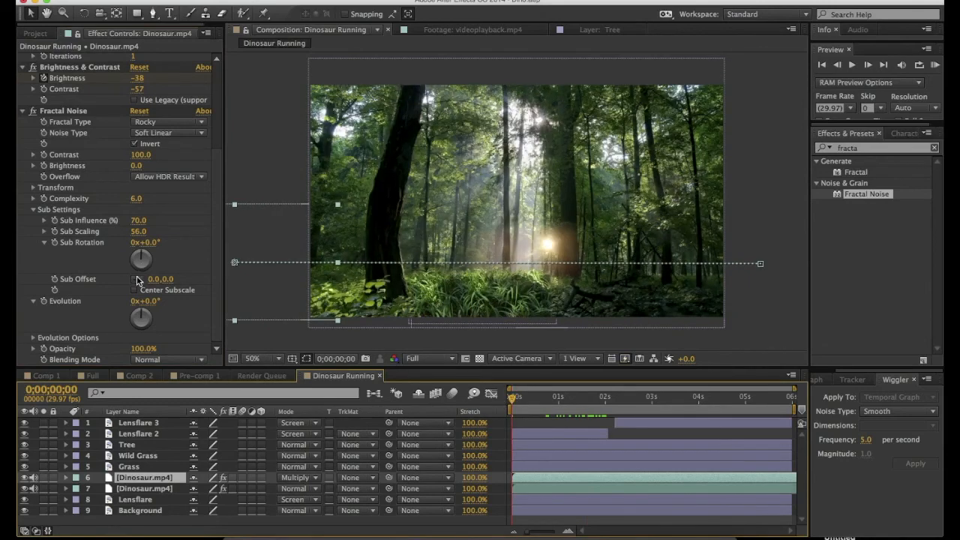
click(54, 279)
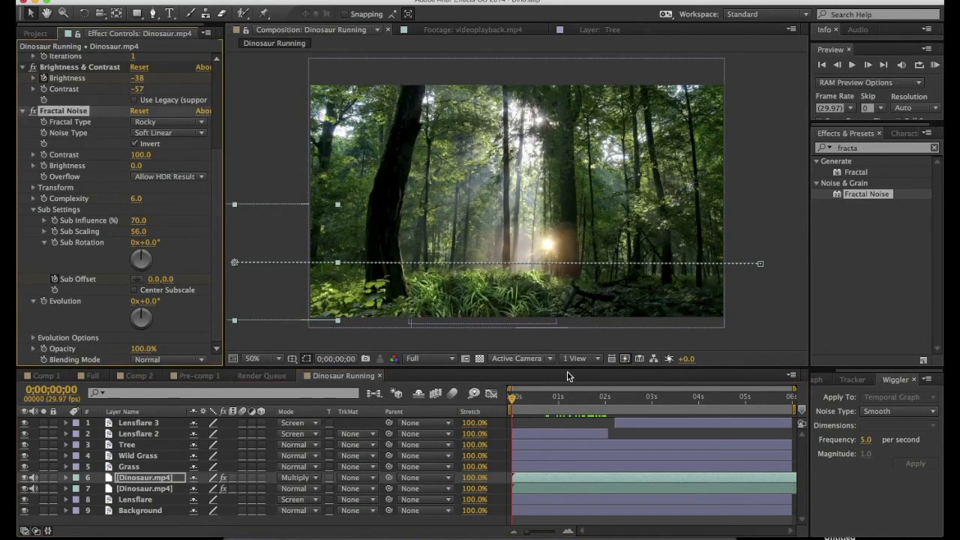
drag(513, 402, 748, 403)
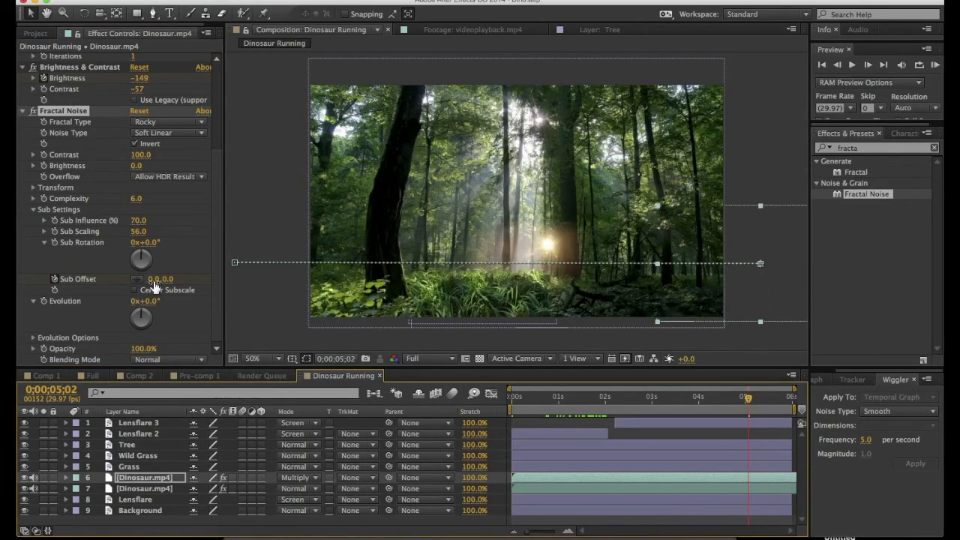
drag(155, 284, 261, 283)
- Replay the dinosaur's run several times from around the first second to check the moving noise texture
drag(592, 401, 538, 398)
key(space)
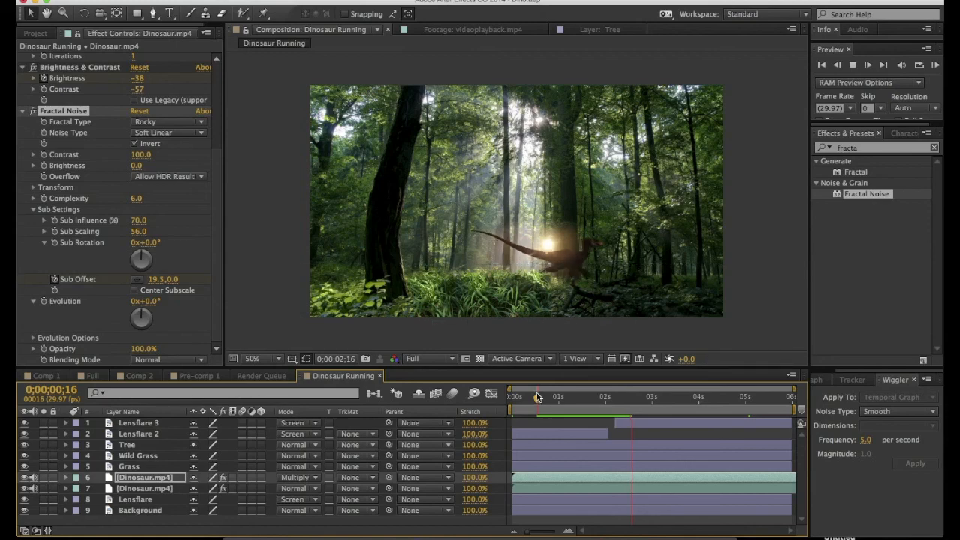
click(539, 401)
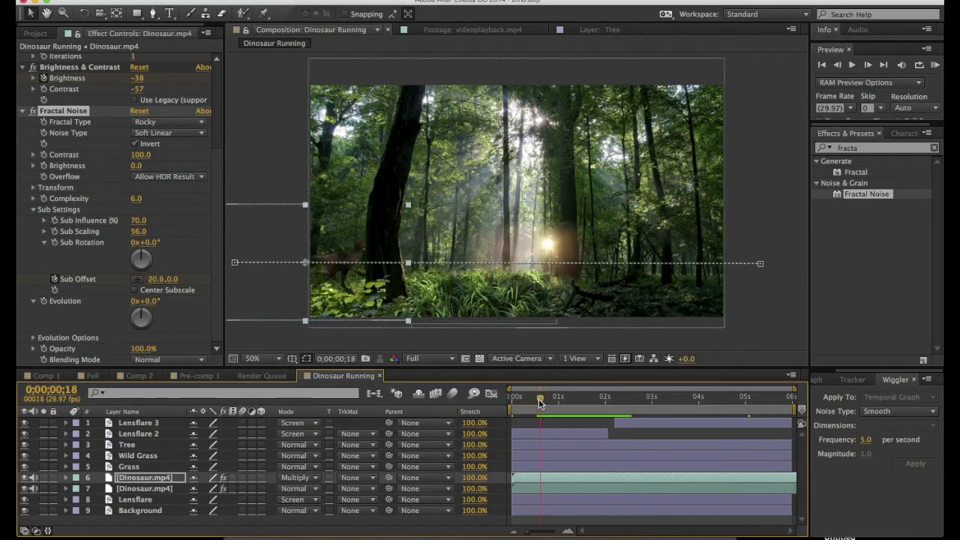
key(space)
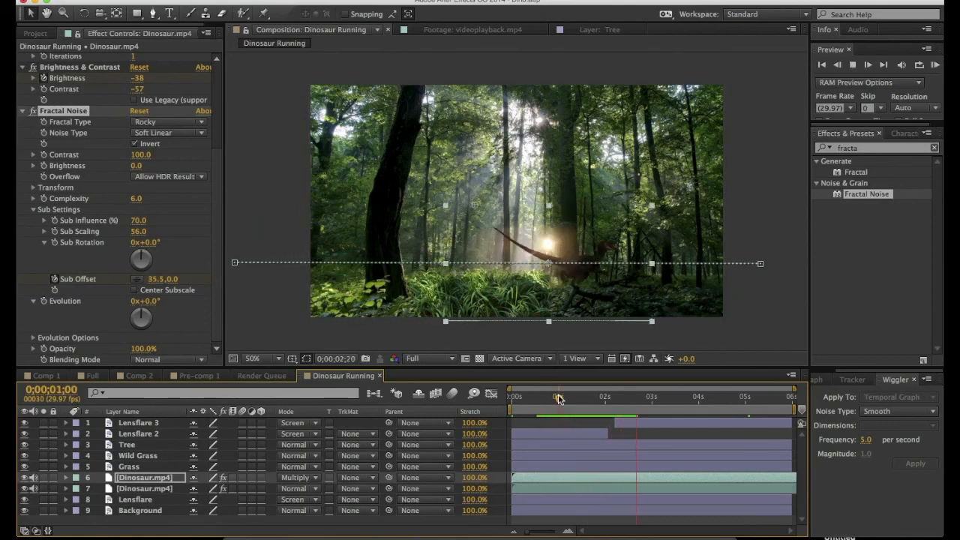
click(557, 397)
mouse_move(546, 398)
mouse_down()
mouse_move(605, 387)
mouse_move(546, 387)
mouse_up()
key(space)
drag(543, 396, 564, 398)
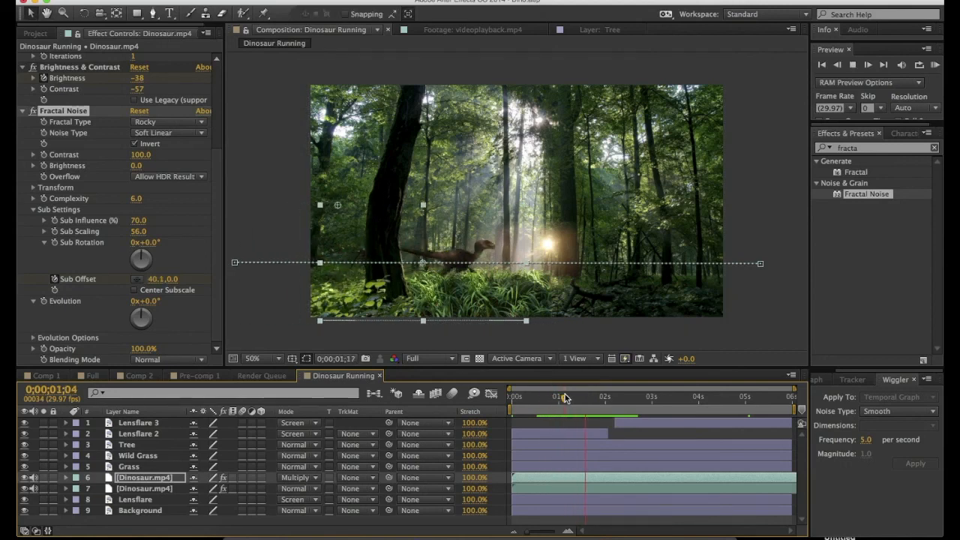
key(space)
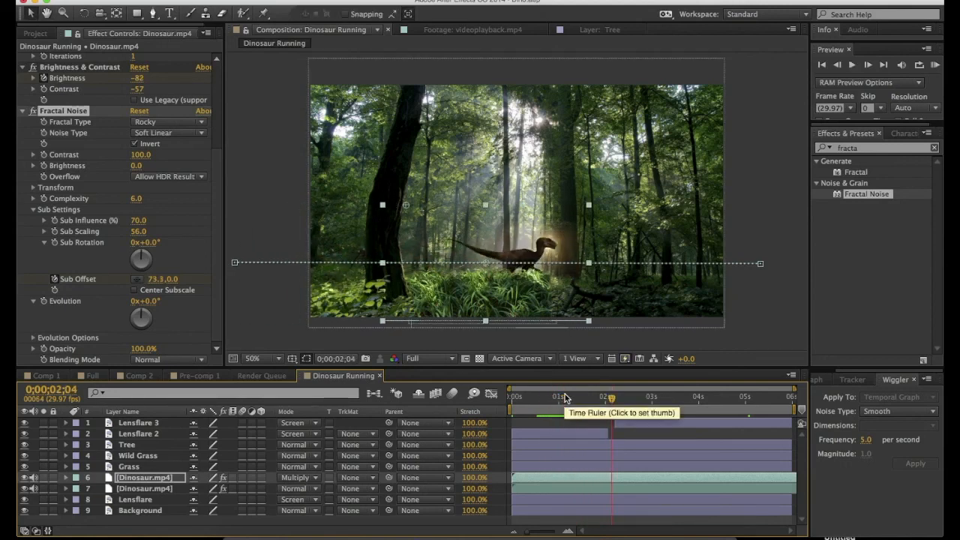